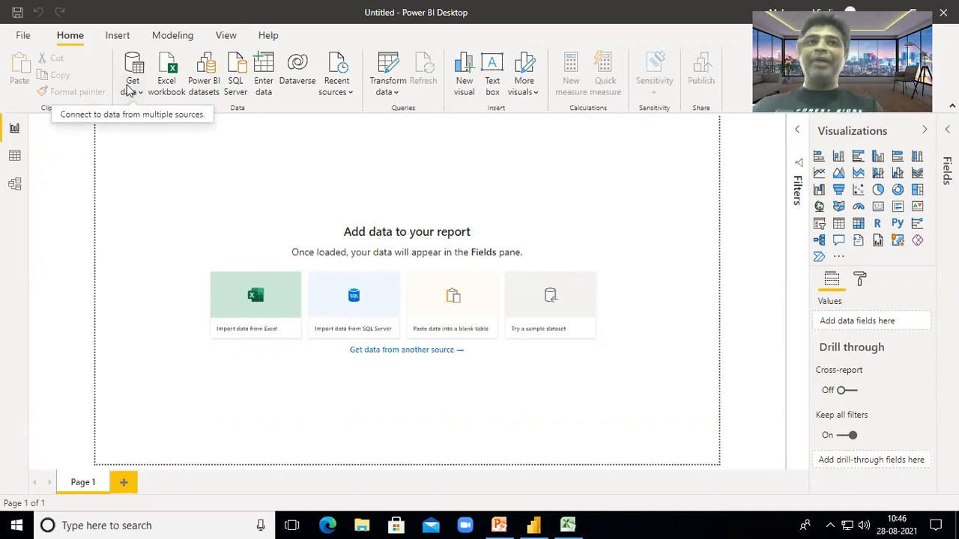
- Show the Get data dropdown's Common data sources list (Excel workbook, SQL Server, Text/CSV, Web)
click(139, 89)
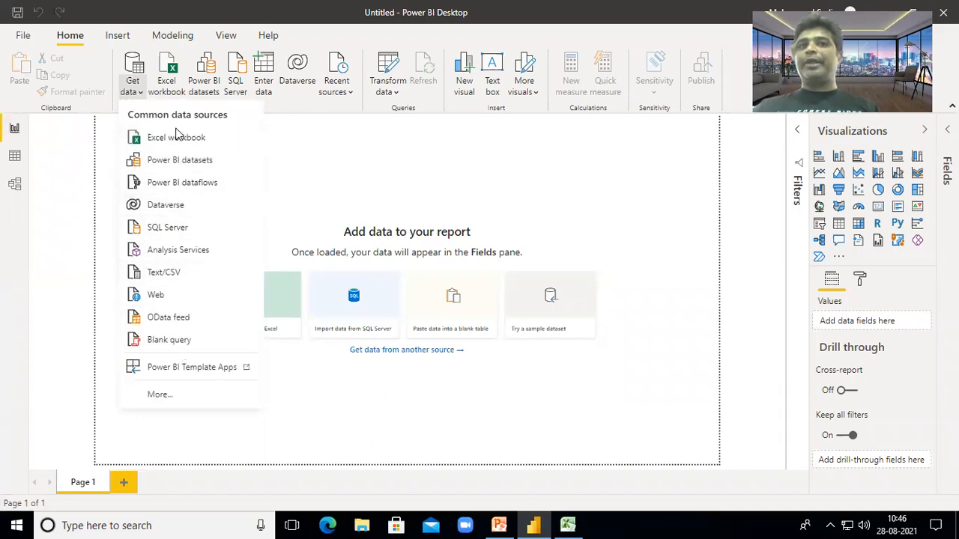
- Browse the full connector list, then choose Excel Workbook and connect to it
click(176, 394)
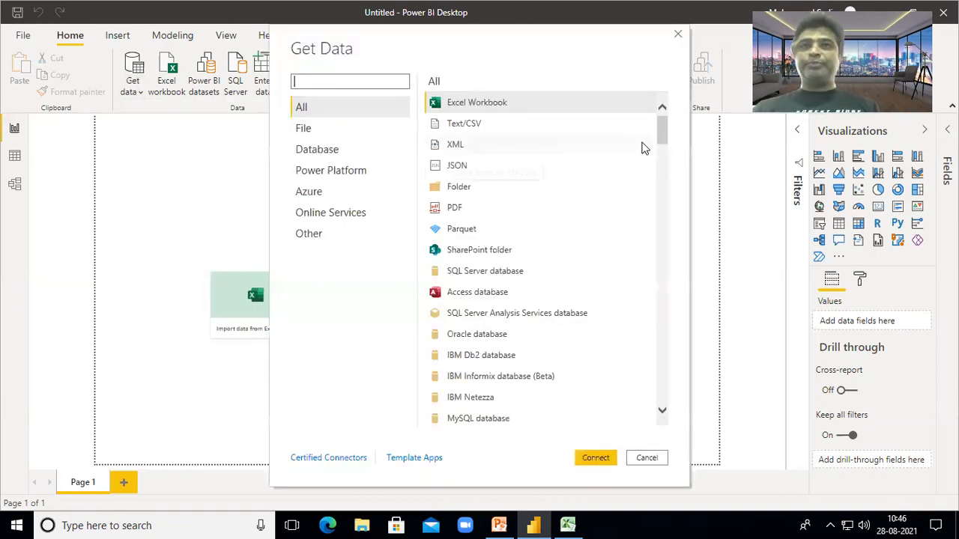
drag(663, 129, 660, 196)
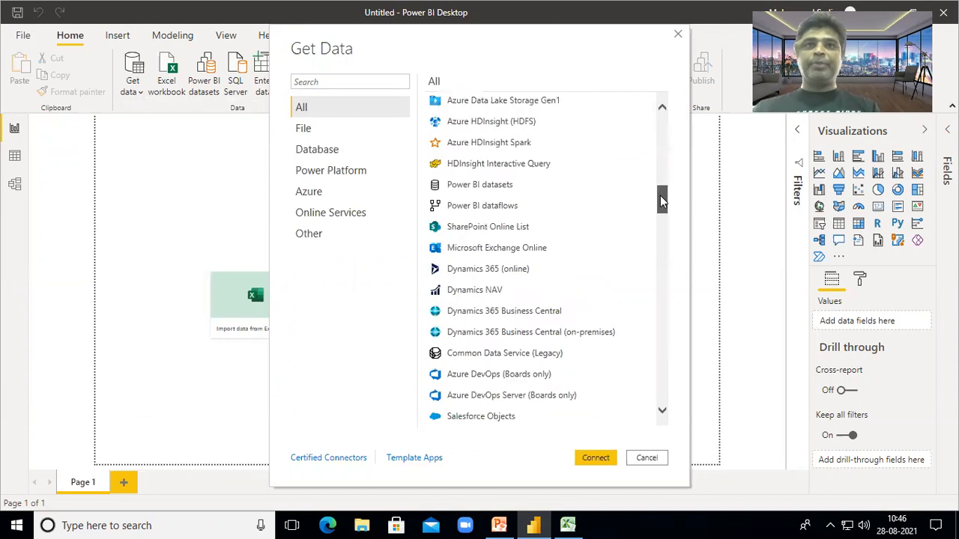
click(511, 227)
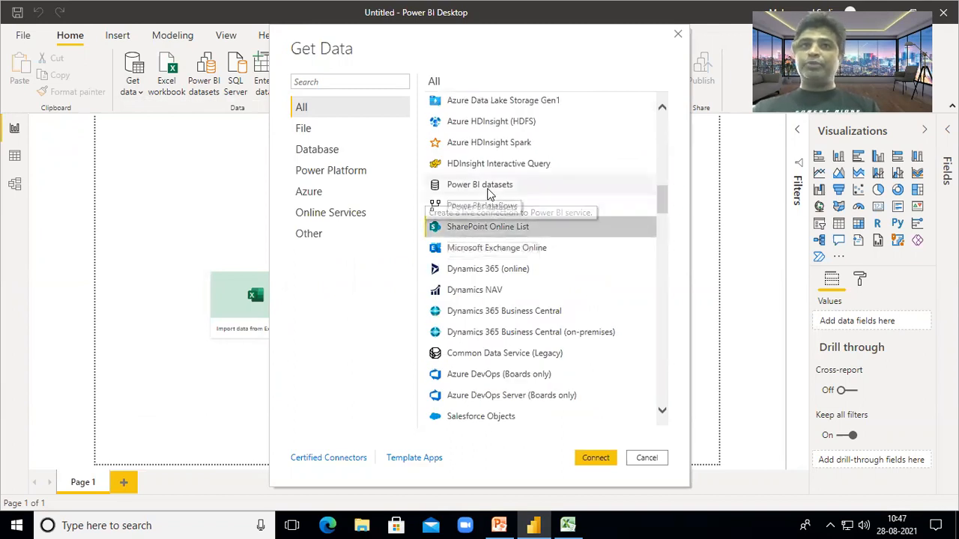
click(483, 186)
click(476, 378)
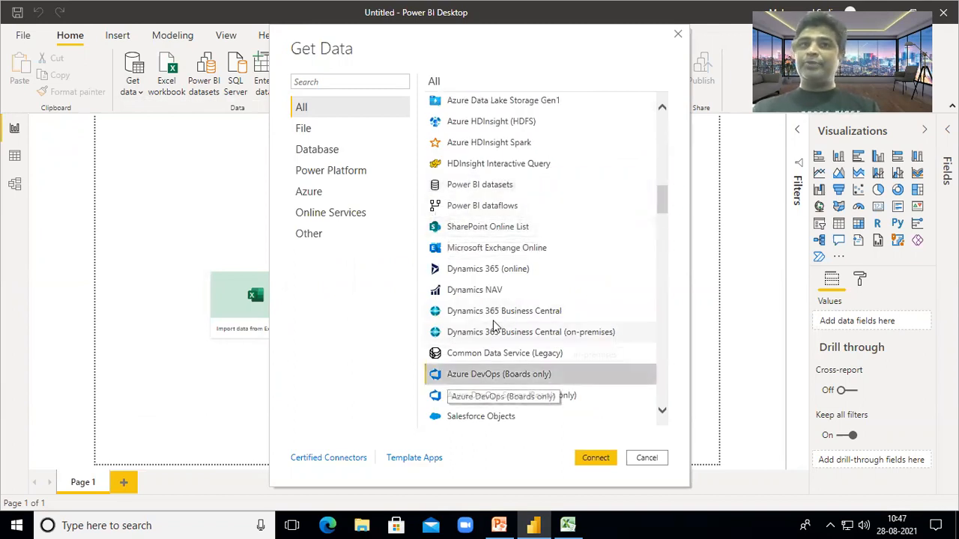
scroll(491, 315, up, 7)
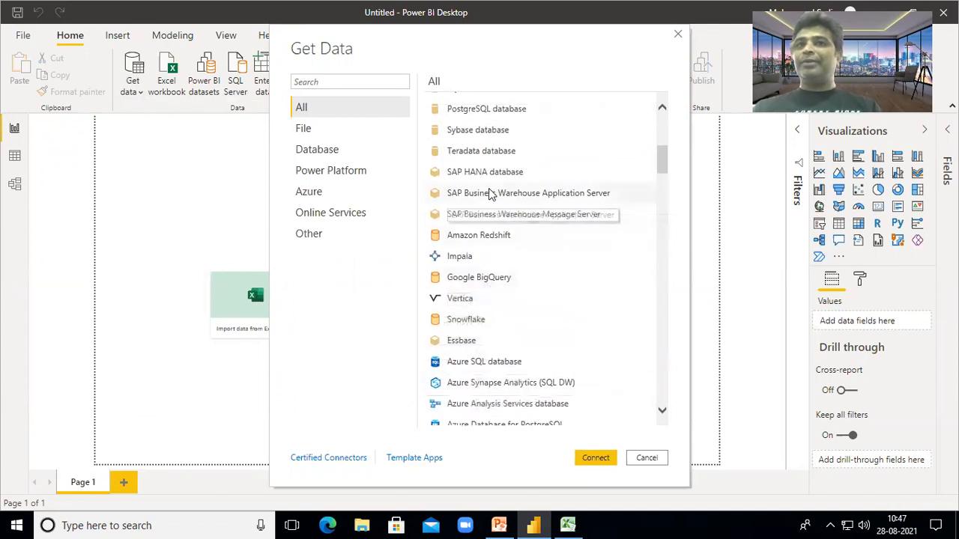
scroll(491, 194, up, 5)
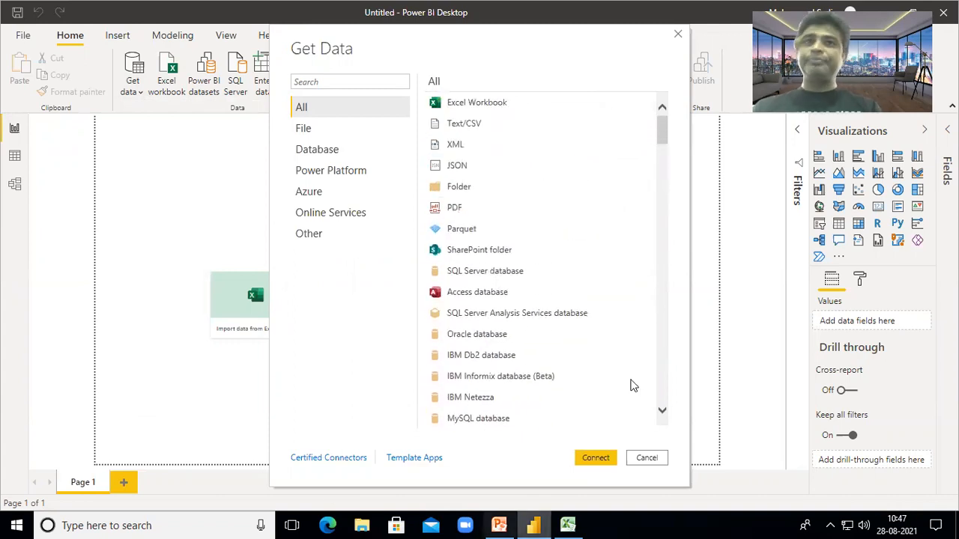
click(480, 108)
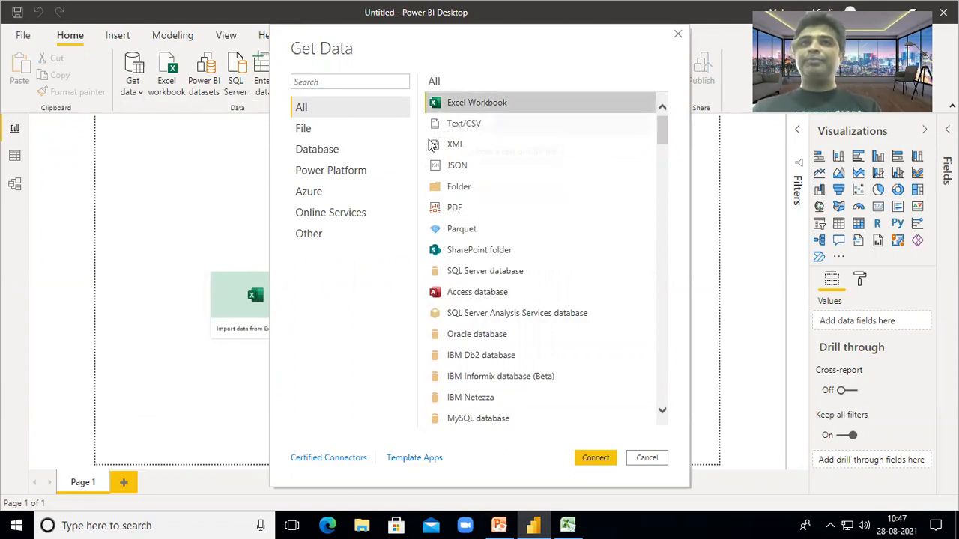
click(595, 458)
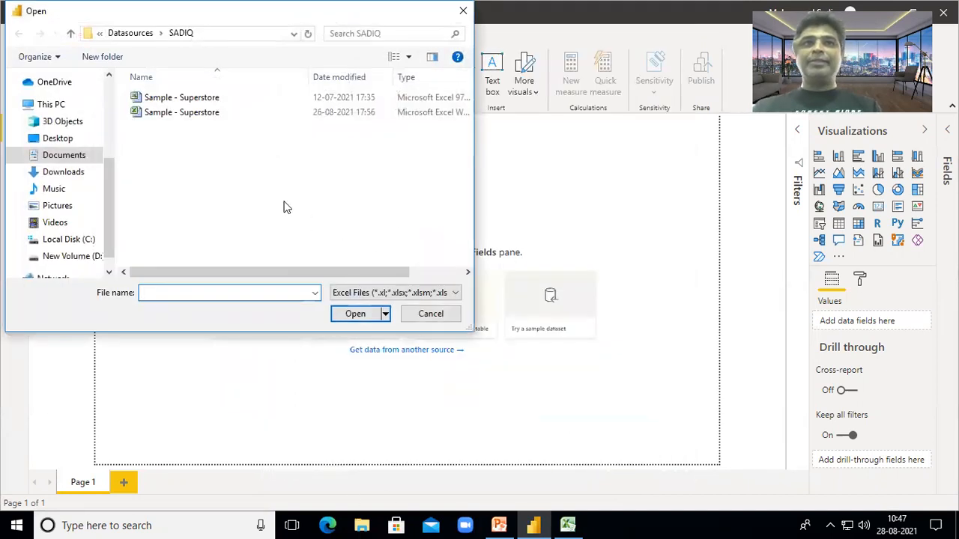
- Open the newer Sample - Superstore.xlsx in the Navigator, then bring that workbook up in Excel
click(211, 114)
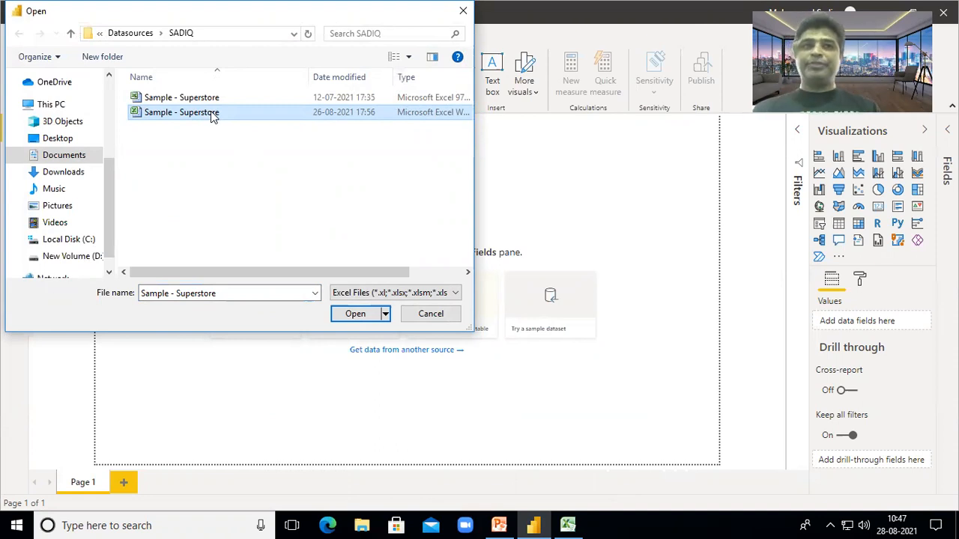
click(358, 316)
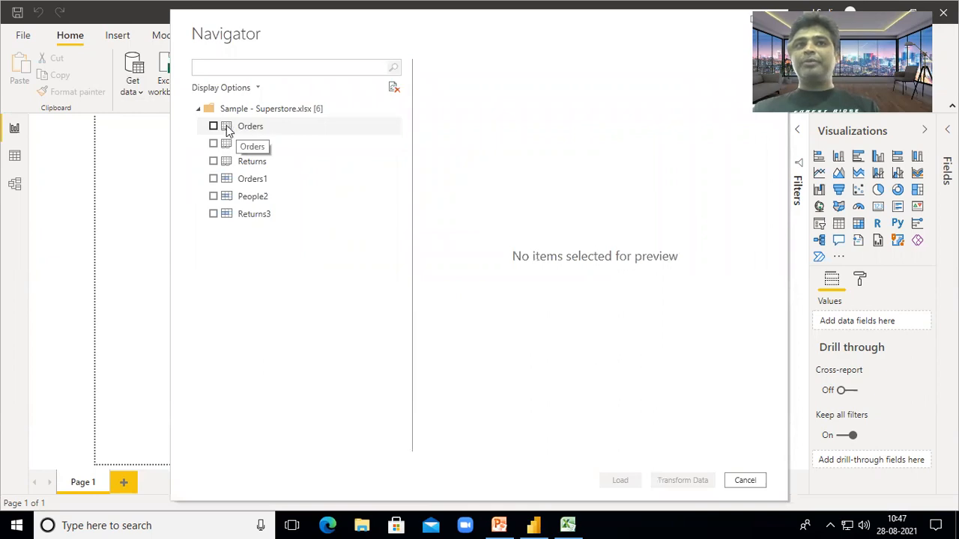
click(568, 525)
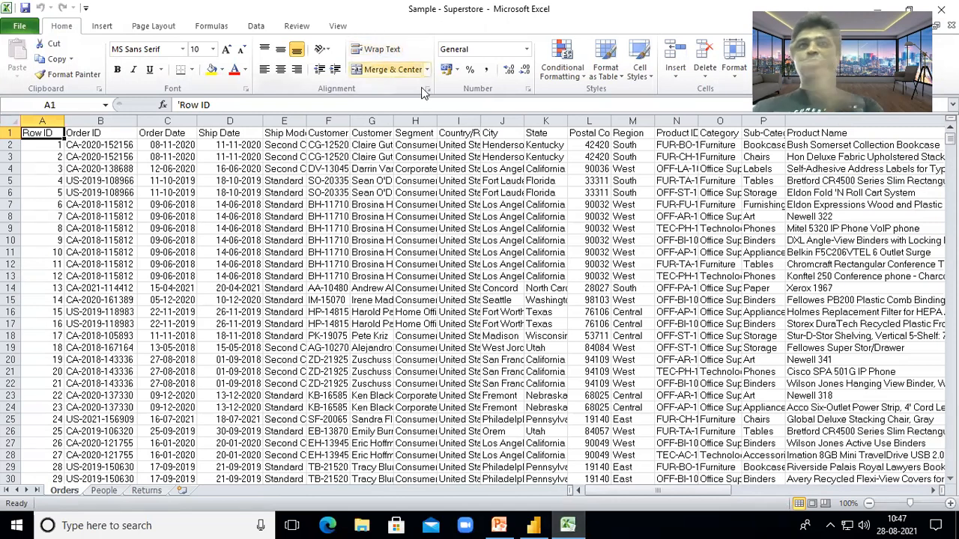
- View the People, Returns and Orders sheets, jumping to the last Orders row and back
click(105, 491)
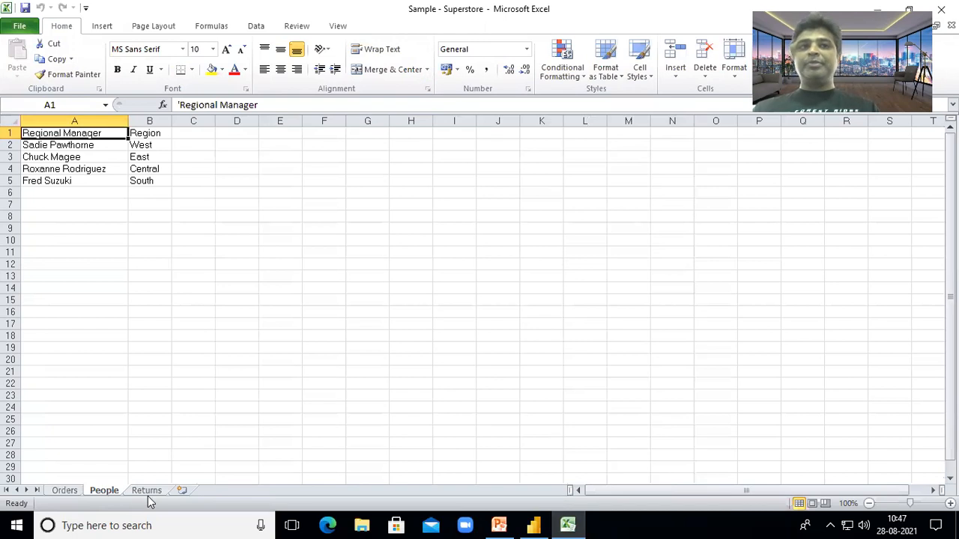
click(149, 491)
click(73, 492)
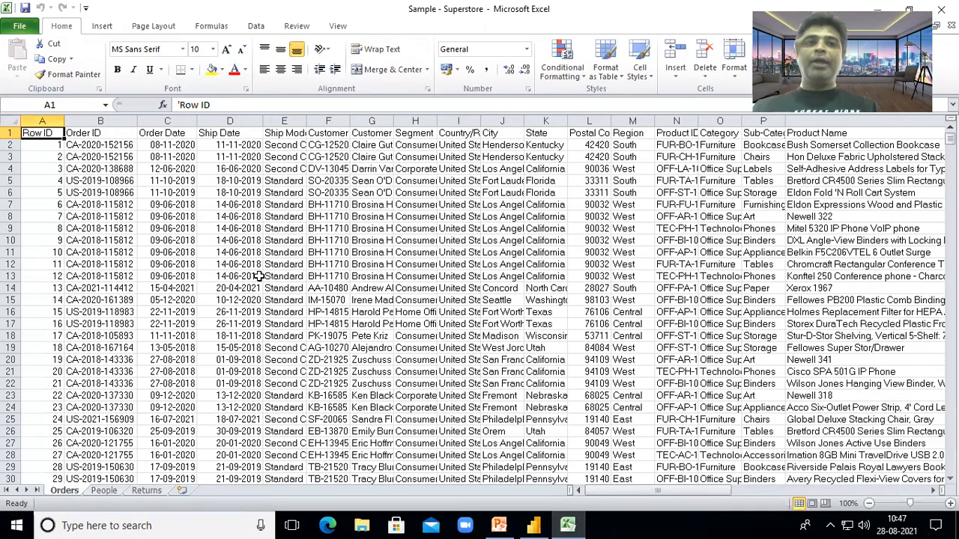
scroll(241, 253, down, 2)
key(ctrl+Down)
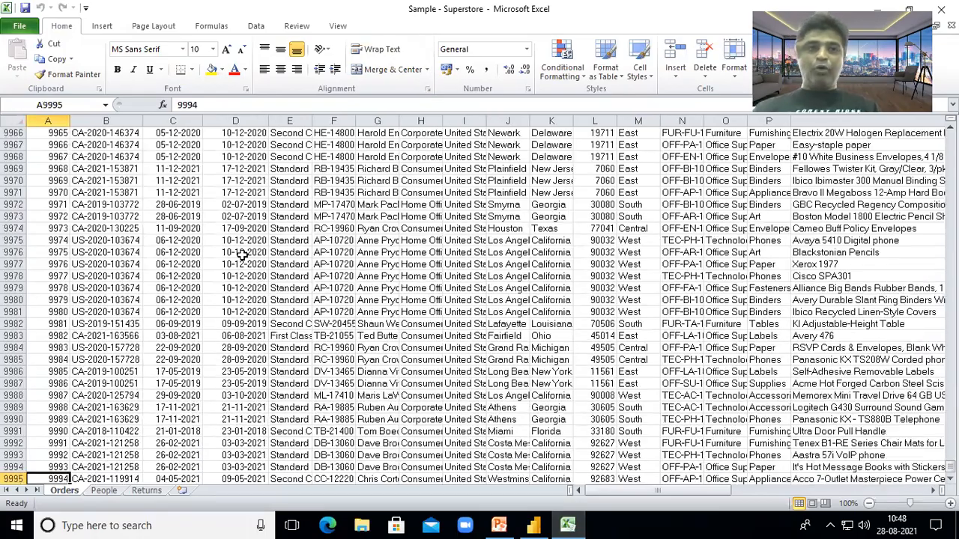
key(ctrl+Up)
scroll(257, 231, down, 5)
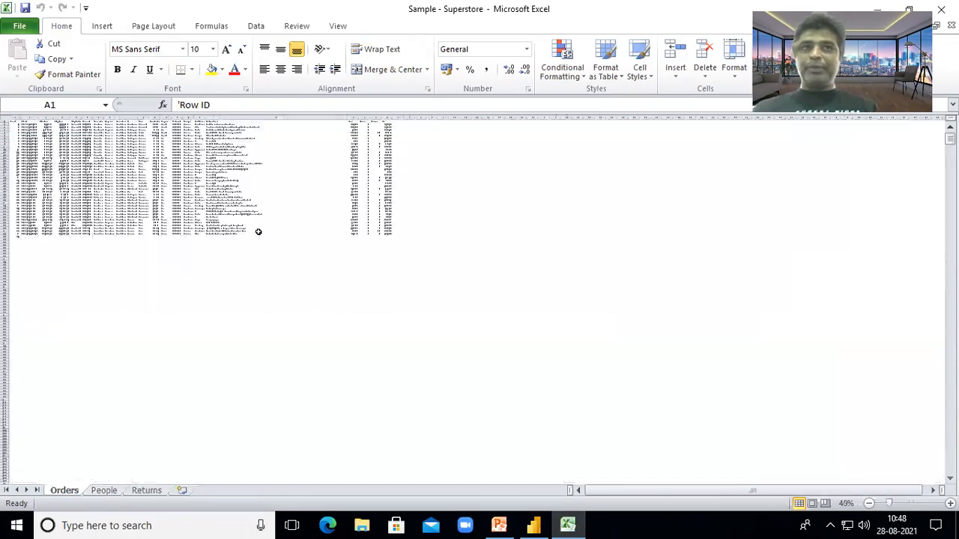
scroll(258, 232, up, 5)
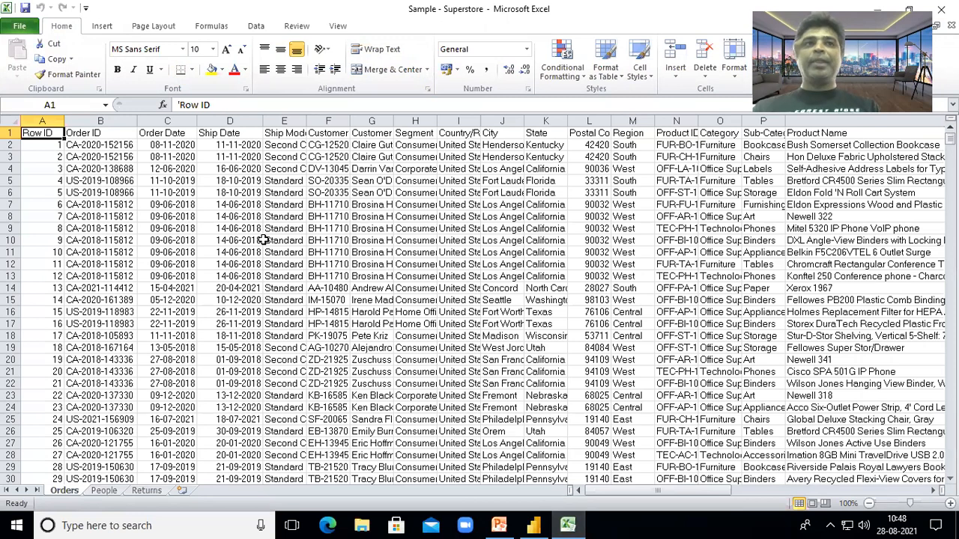
- Step through the Orders column headings from Region to Profit, then return to Power BI
key(Right)
key(Right)
key(Right)
key(Right)
key(Right)
key(Right)
key(Right)
key(Right)
key(Right)
key(Right)
key(Right)
key(Right)
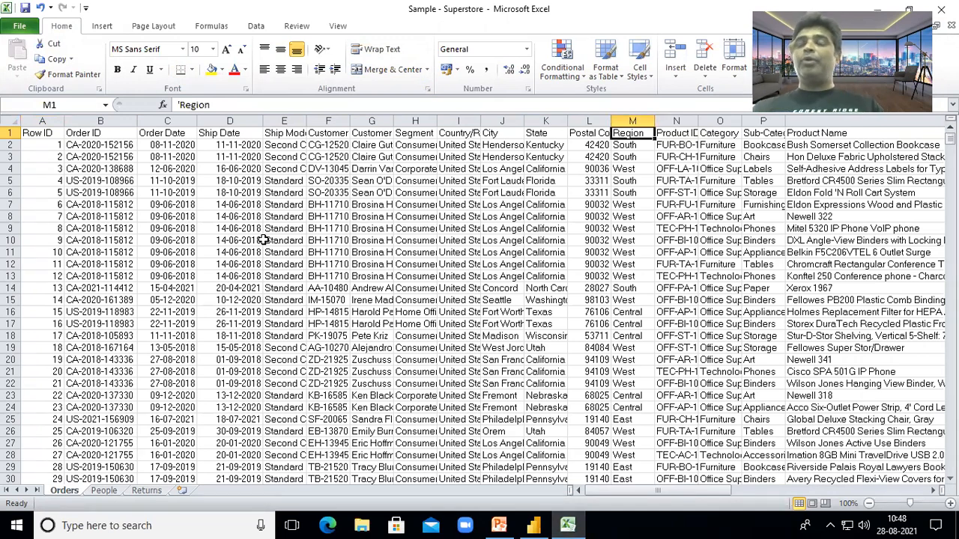
key(Right)
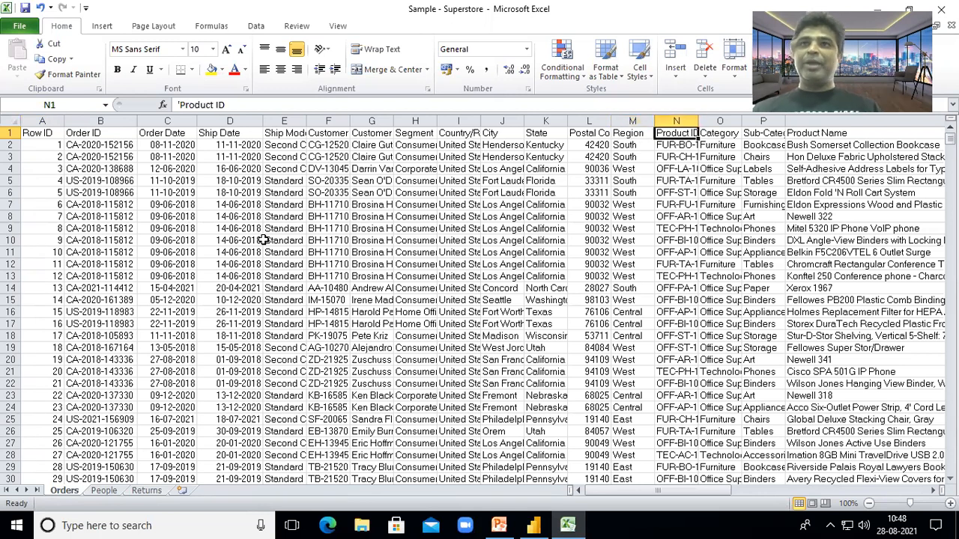
key(Right)
key(Right)
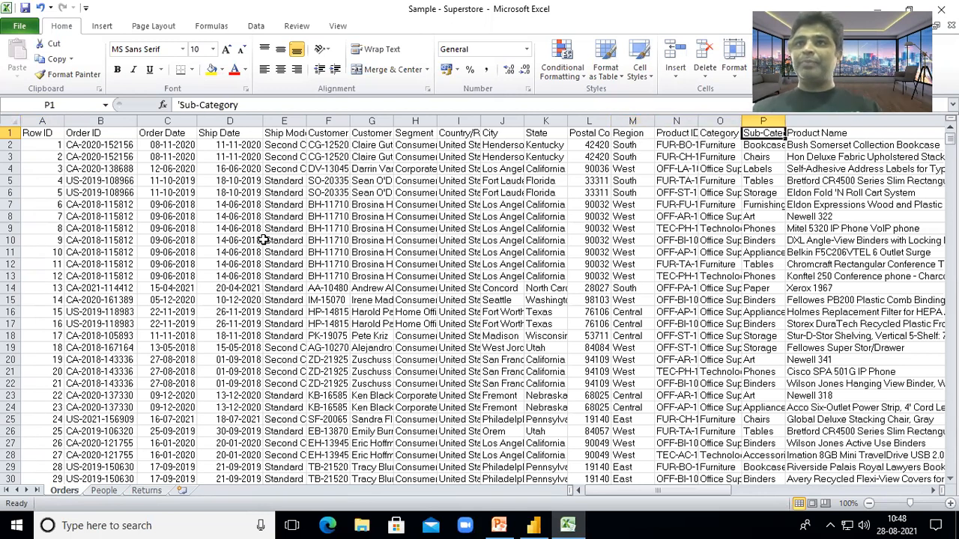
key(Right)
key(Right)
key(Right)
key(Right)
key(Right)
key(Right)
key(Left)
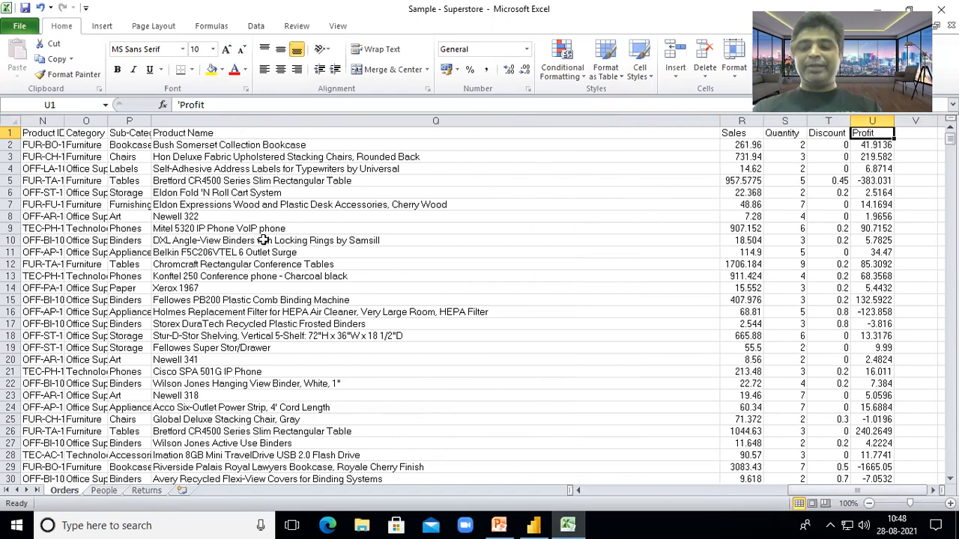
key(ctrl+Home)
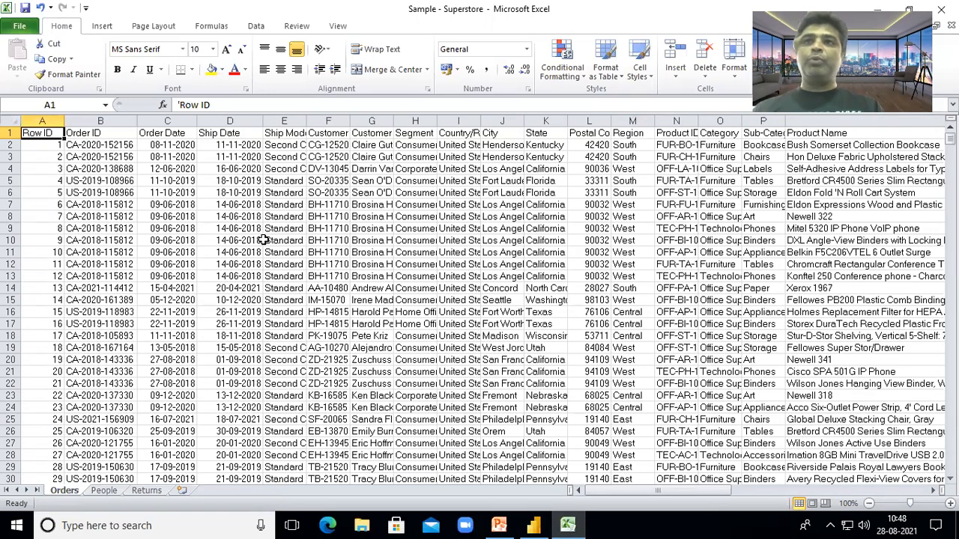
click(534, 525)
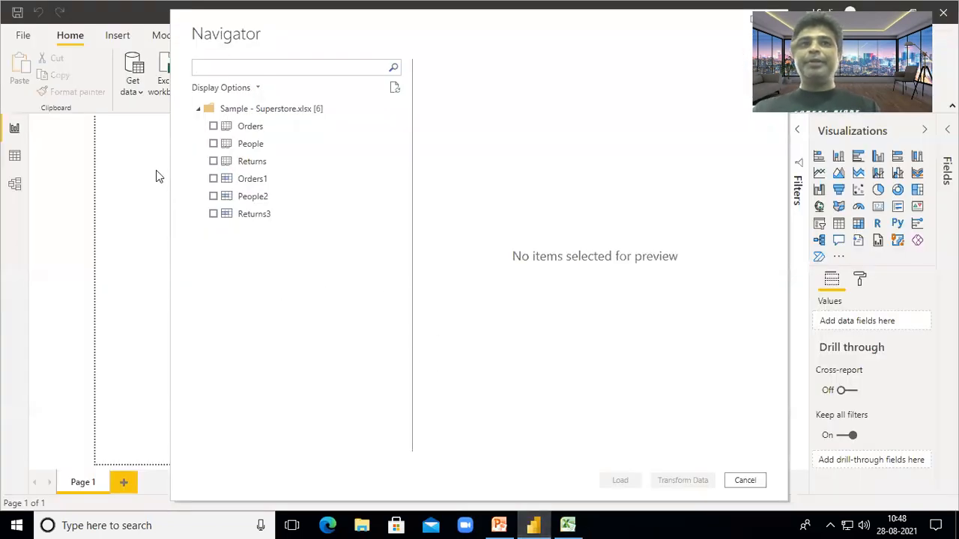
- Select the Orders table in the Navigator and load it into the report
click(567, 525)
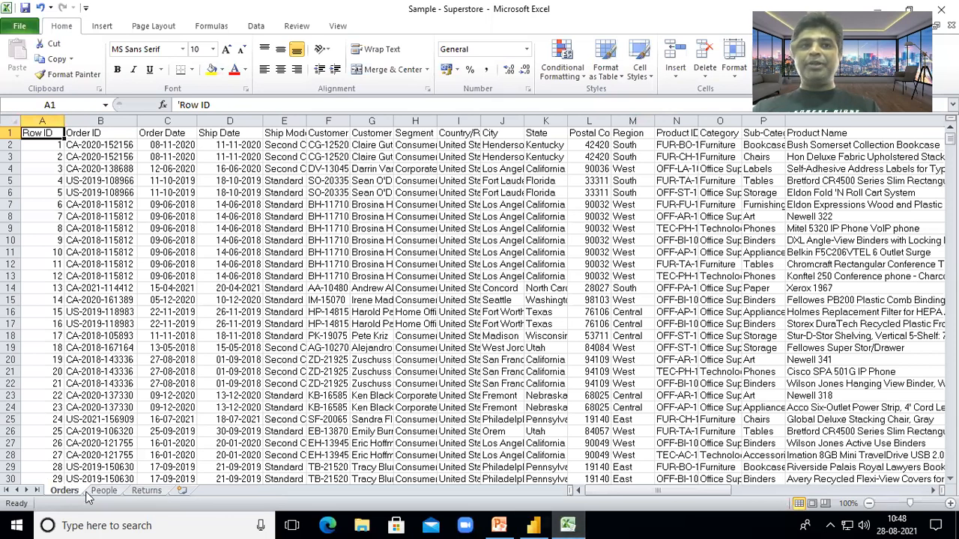
click(534, 524)
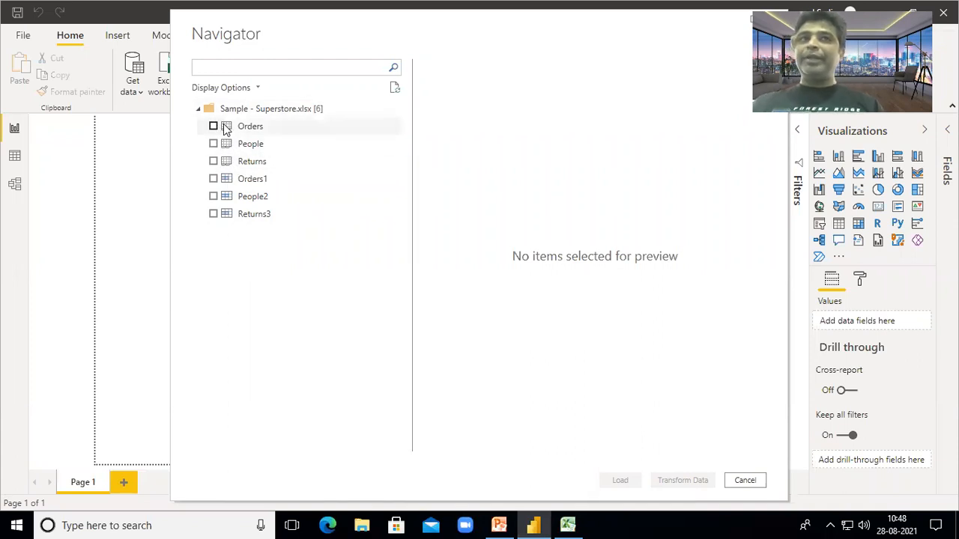
click(215, 127)
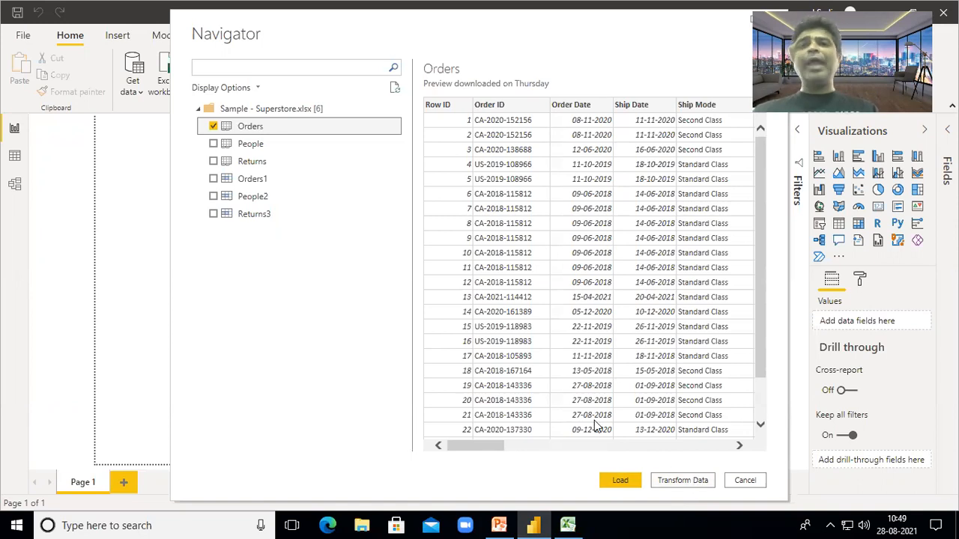
click(615, 480)
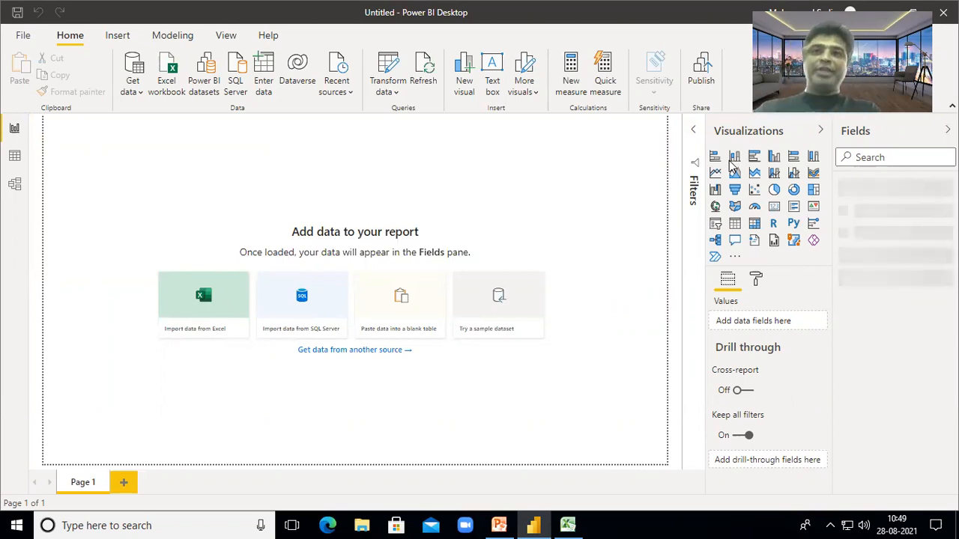
- Collapse the Filters pane and expand Orders to list fields like Category, Region, Sales, Profit
click(693, 133)
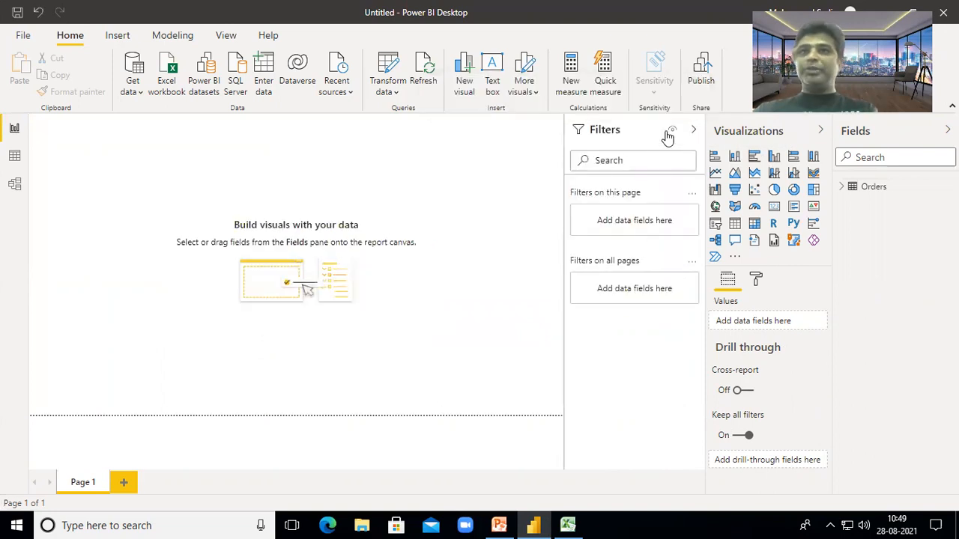
click(695, 133)
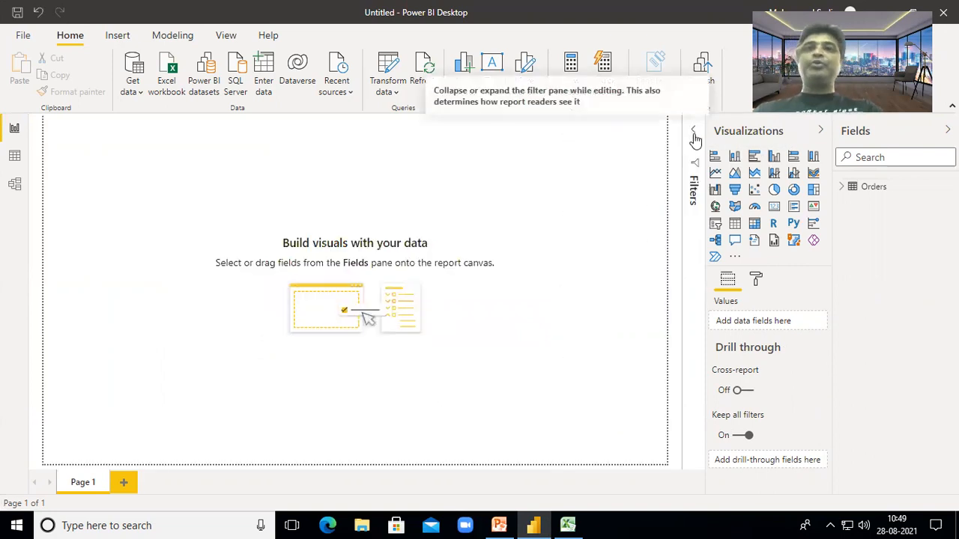
click(690, 136)
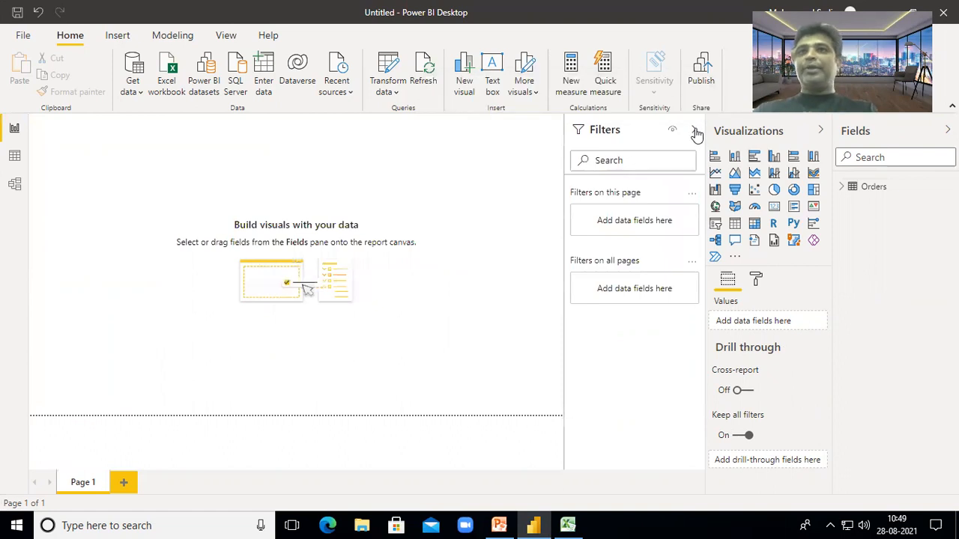
click(694, 133)
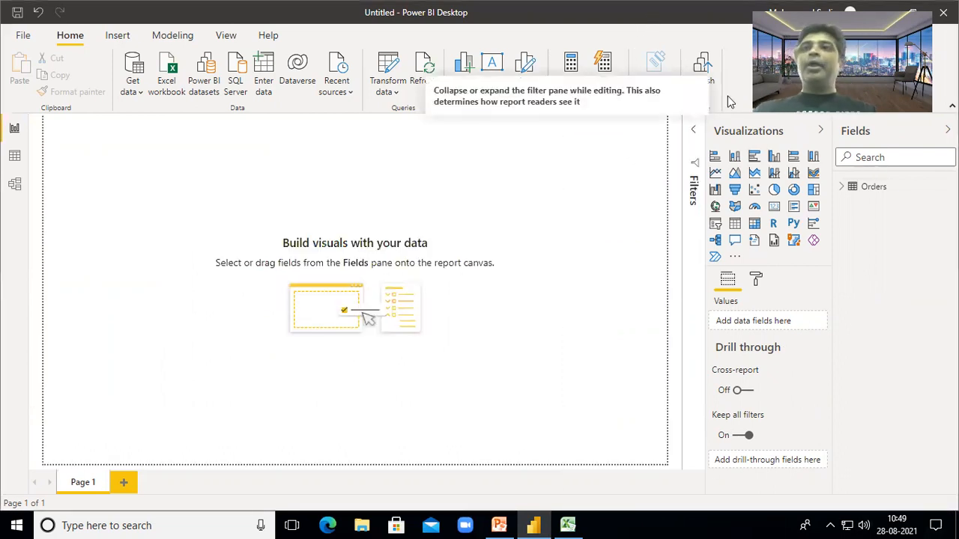
click(873, 193)
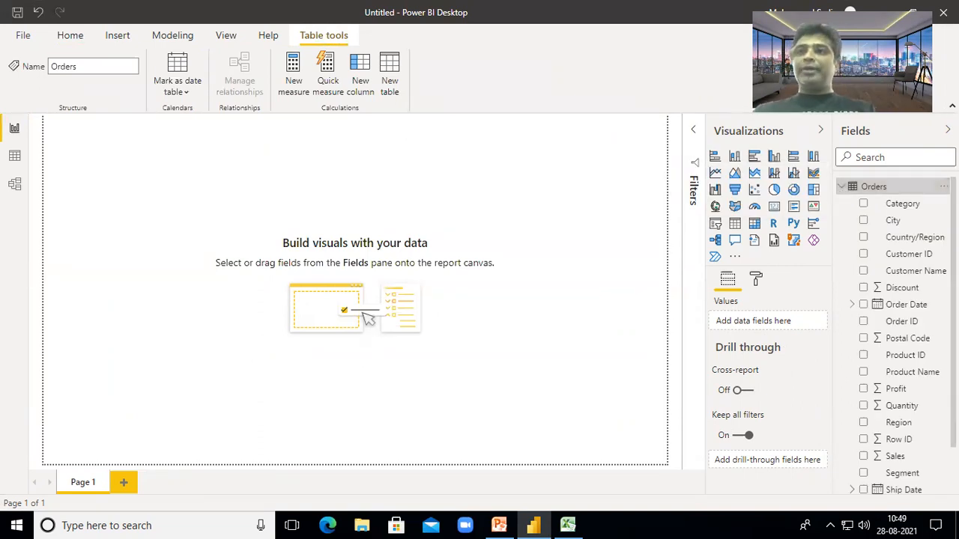
scroll(843, 191, down, 2)
scroll(898, 336, up, 2)
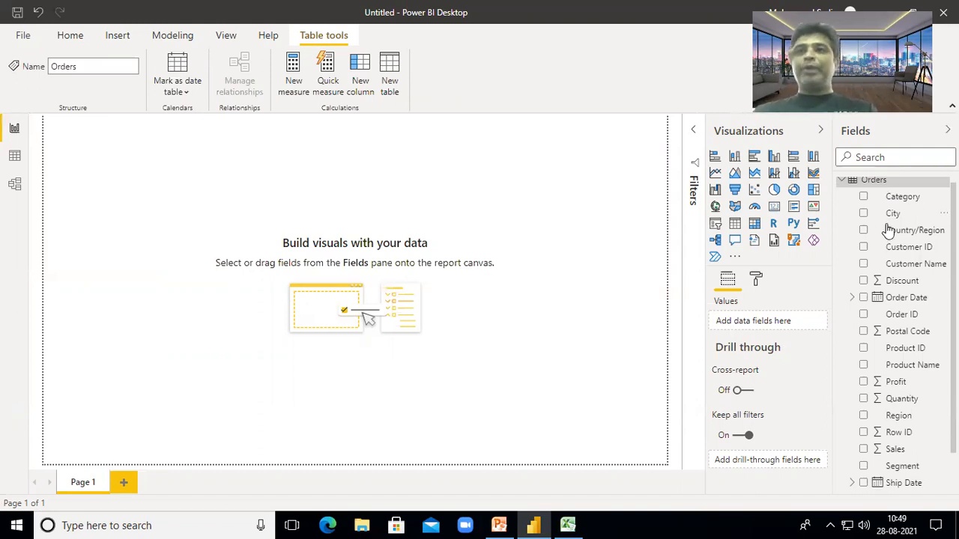
- Insert an enlarged clustered column chart of Sales by Region: West, East, Central, South
click(774, 158)
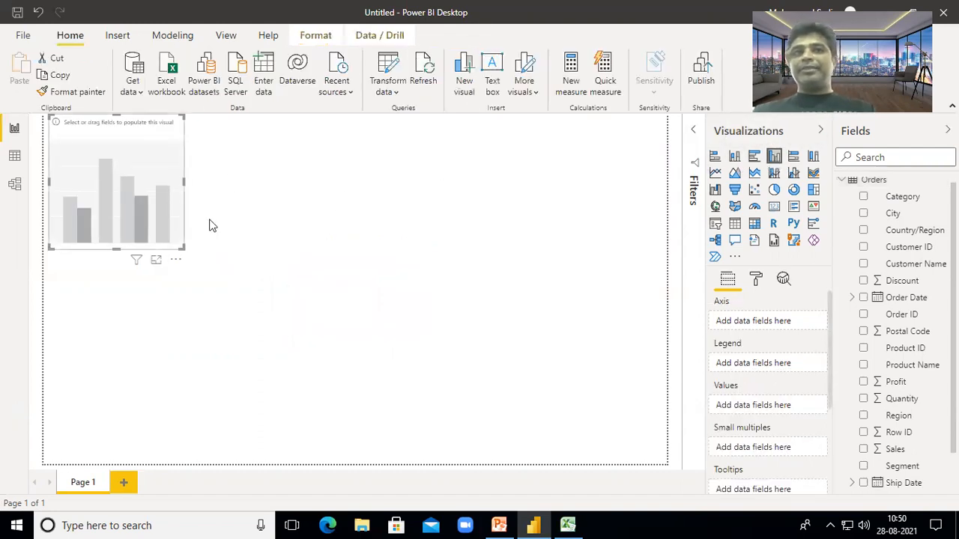
drag(180, 251, 448, 402)
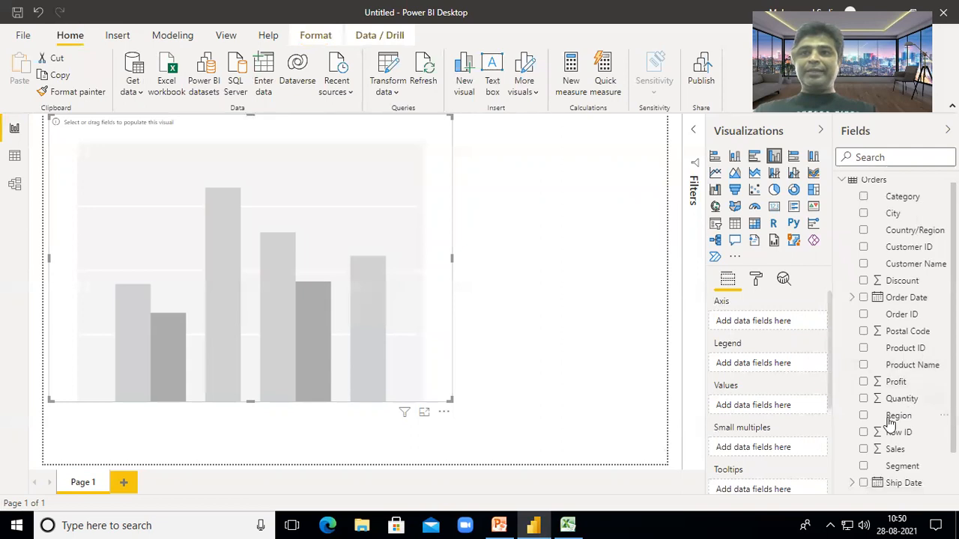
click(864, 451)
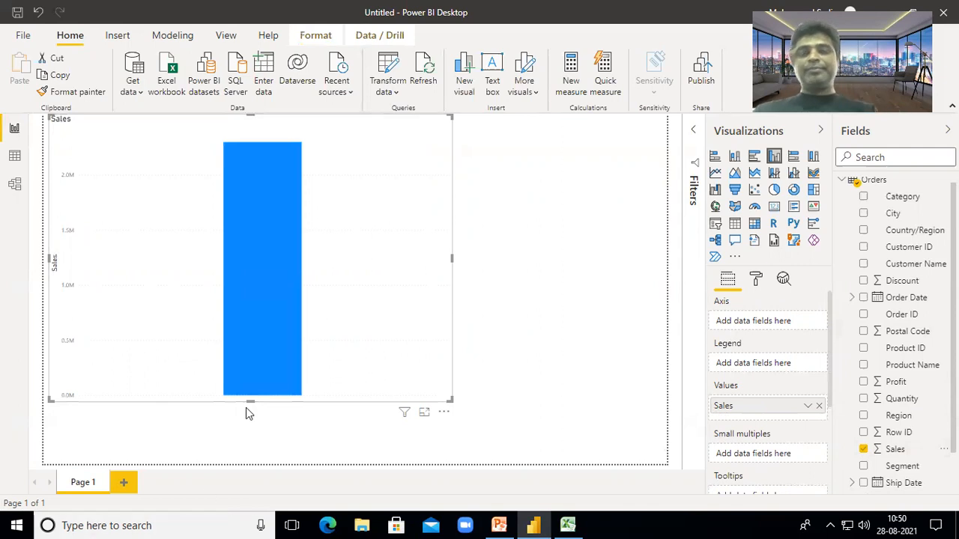
mouse_move(264, 345)
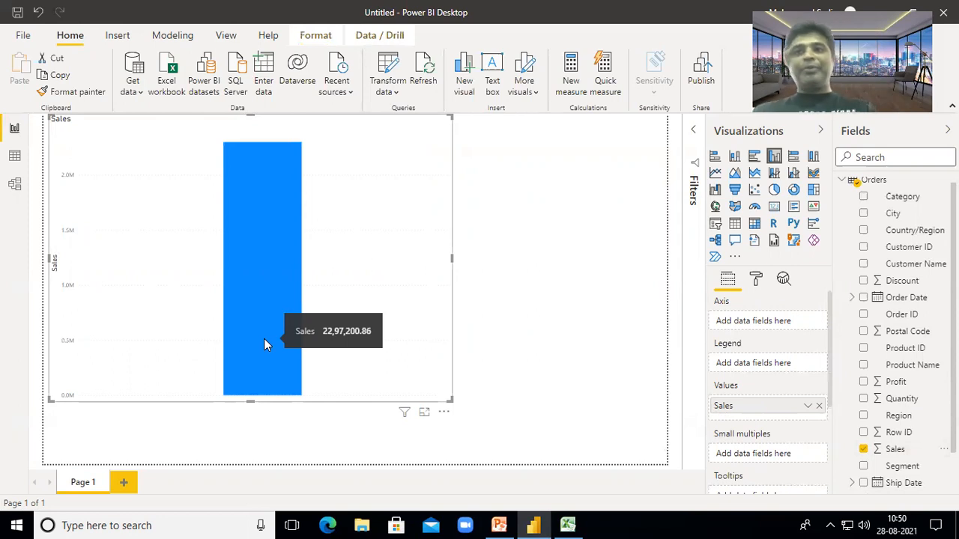
click(865, 416)
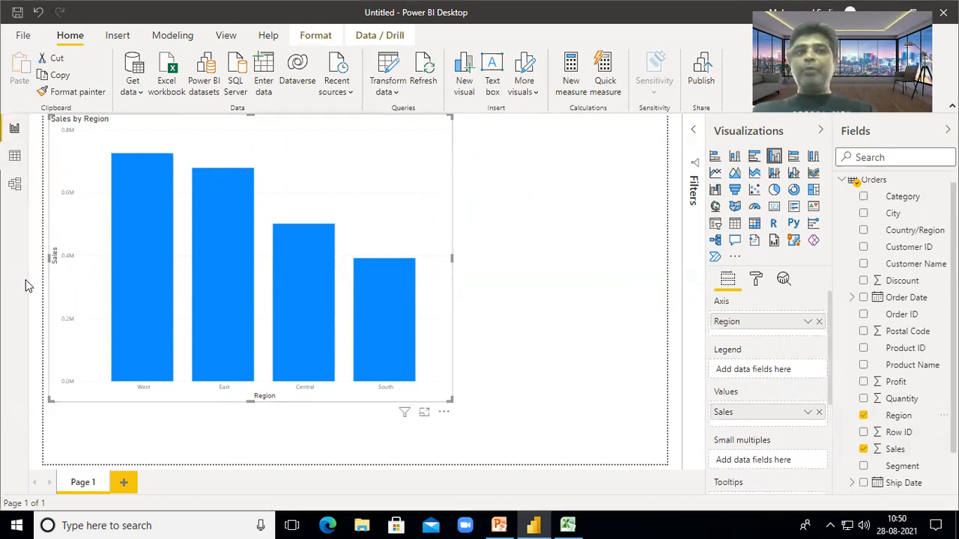
click(145, 390)
click(393, 205)
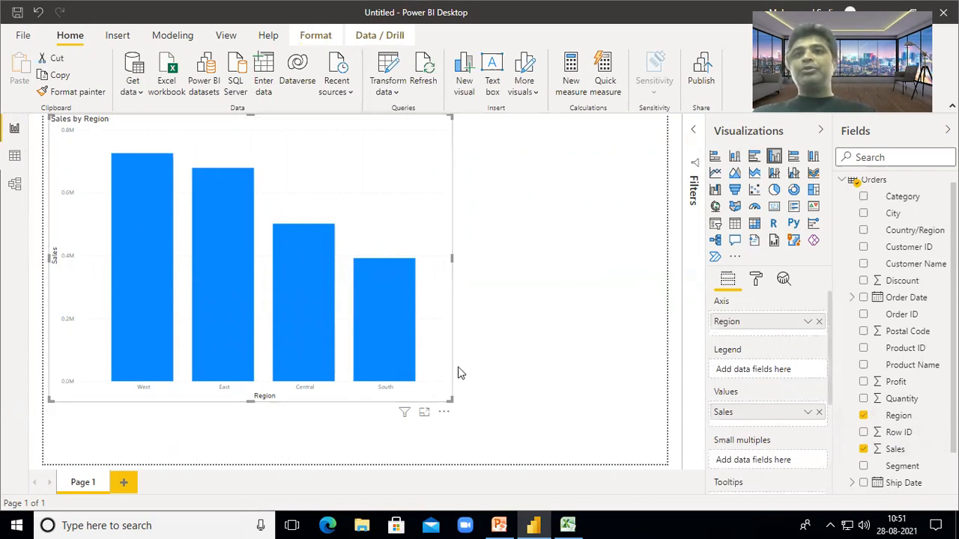
- Set the chart's X-axis region label text size to 15 pt
click(756, 278)
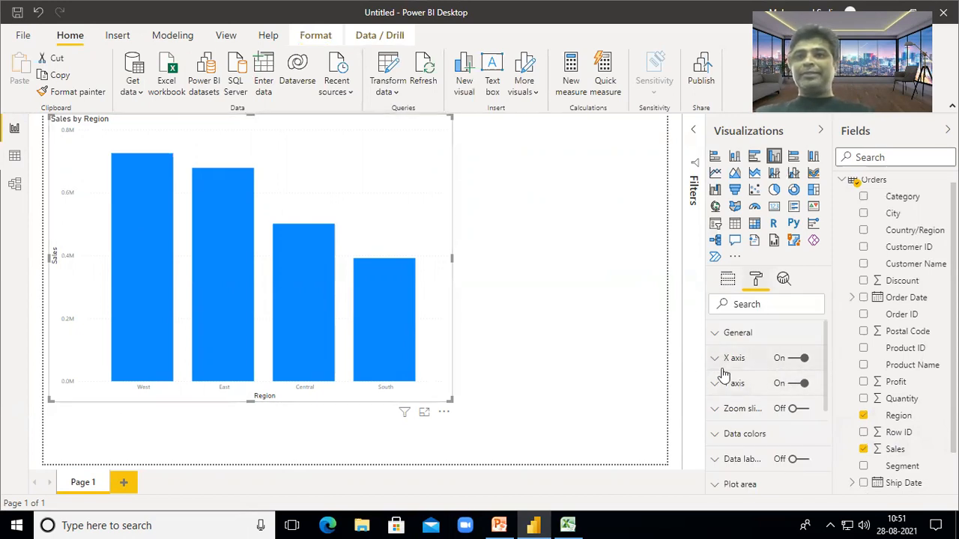
click(796, 359)
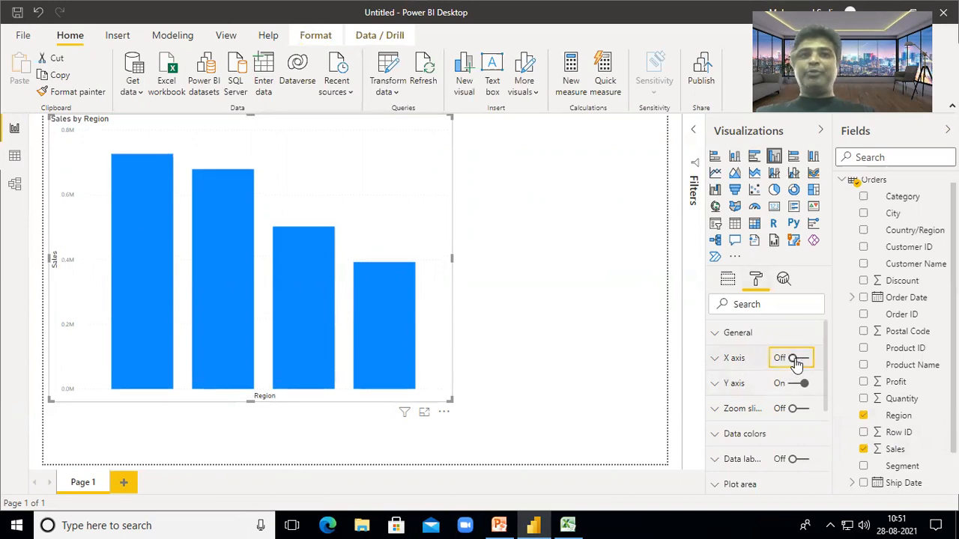
click(796, 360)
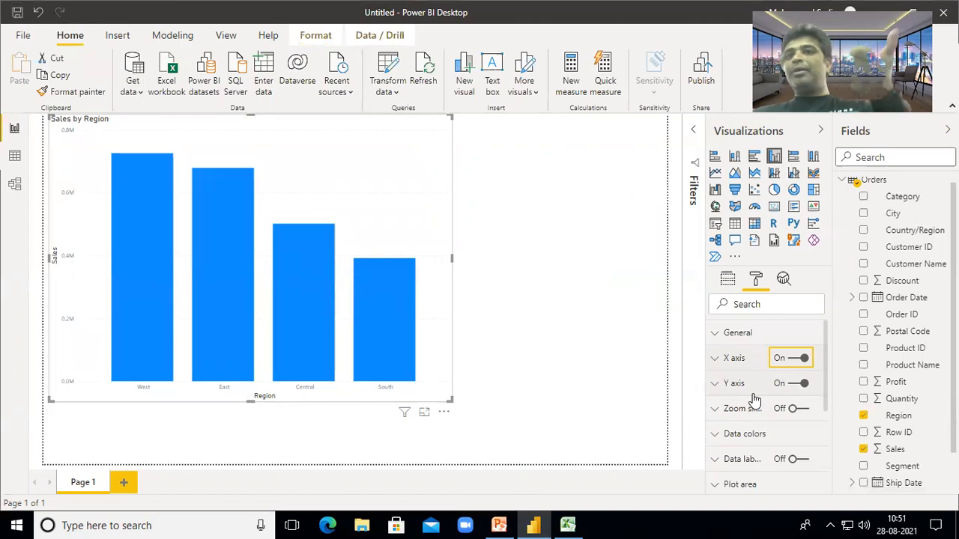
click(716, 360)
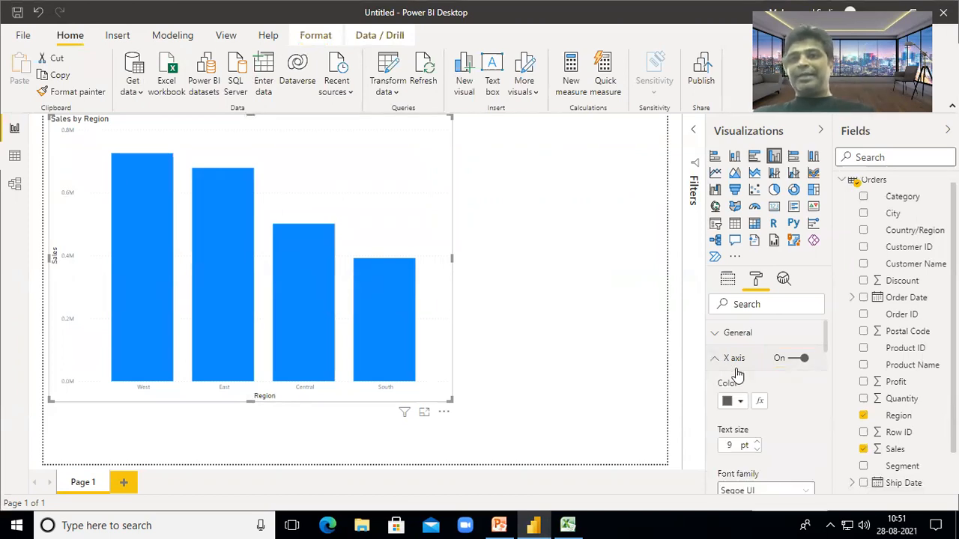
scroll(738, 375, down, 1)
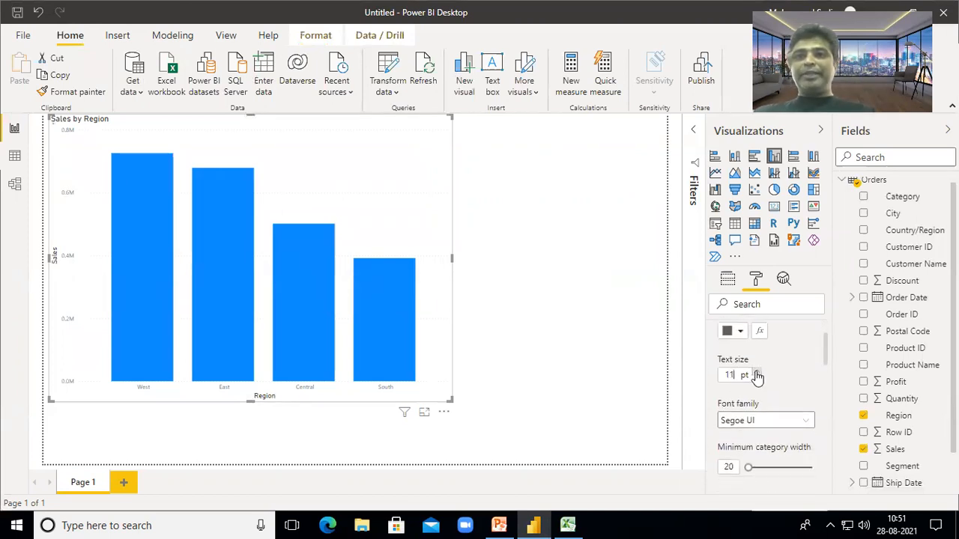
click(756, 372)
click(757, 372)
click(757, 372)
click(756, 372)
click(757, 372)
click(756, 372)
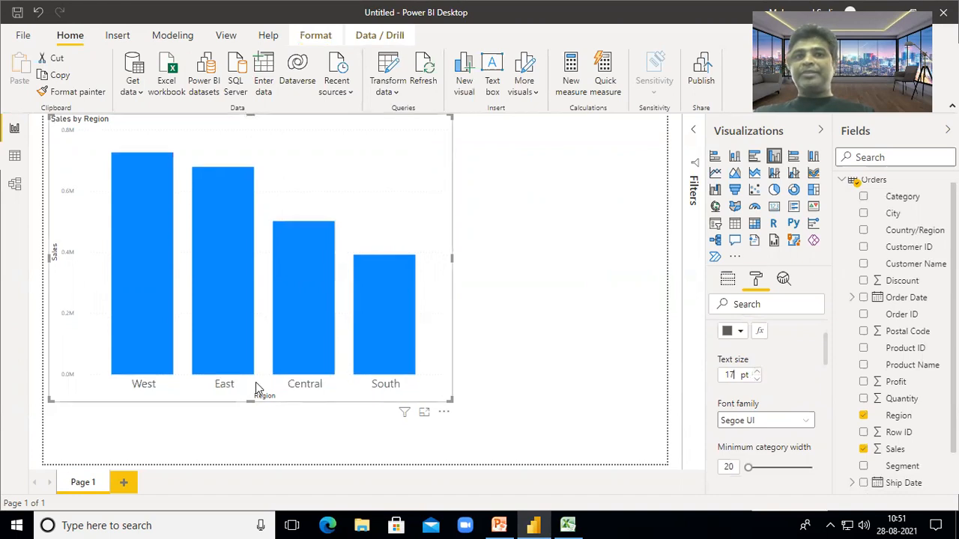
click(757, 379)
click(756, 379)
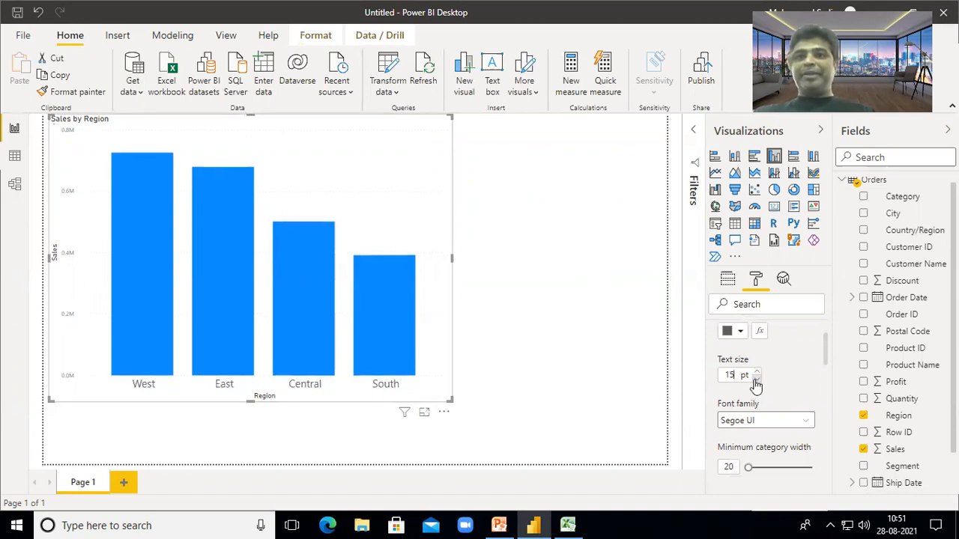
- Make the X-axis region labels black instead of dark red
click(739, 331)
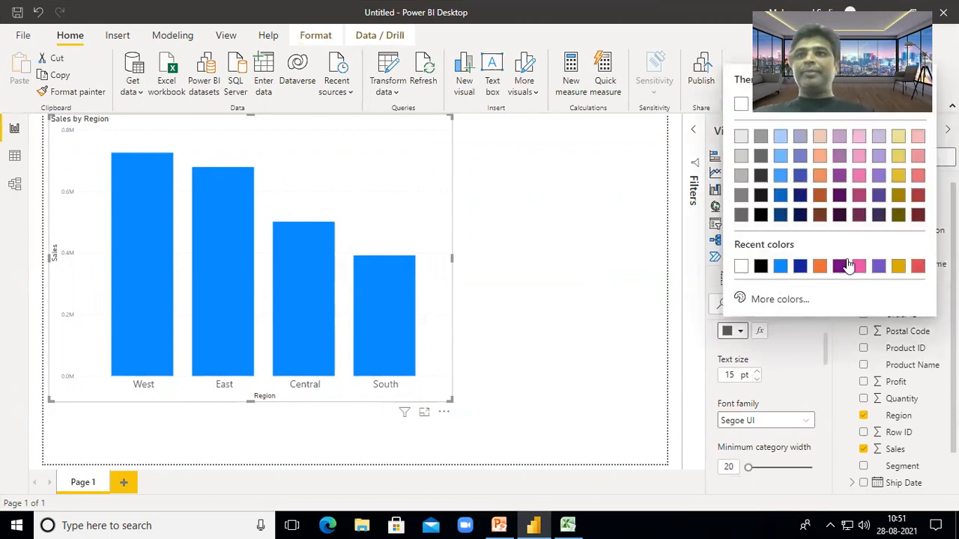
click(918, 195)
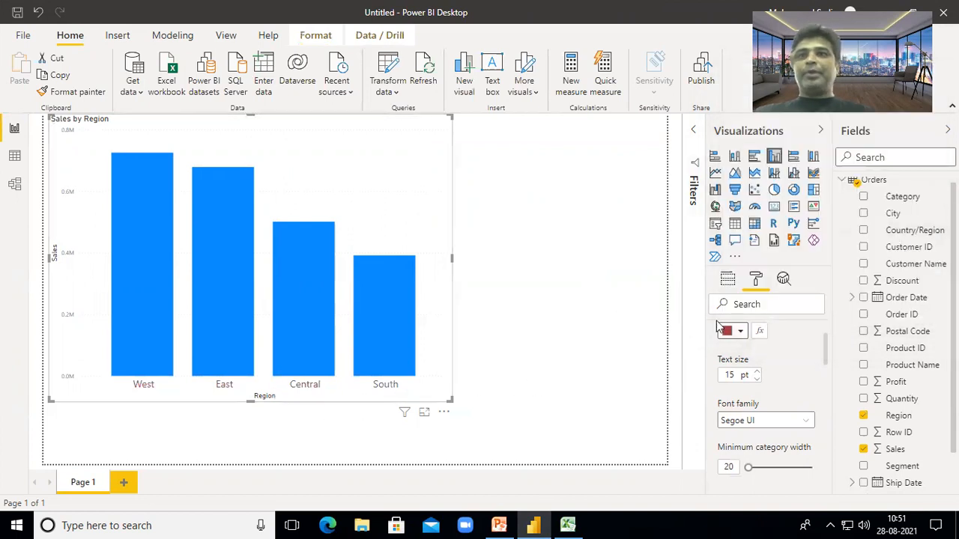
click(740, 332)
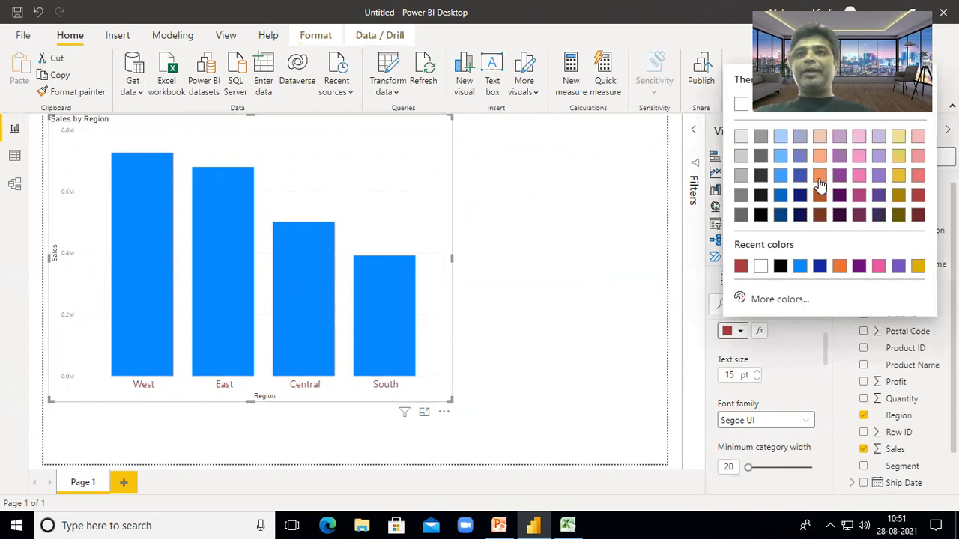
click(781, 267)
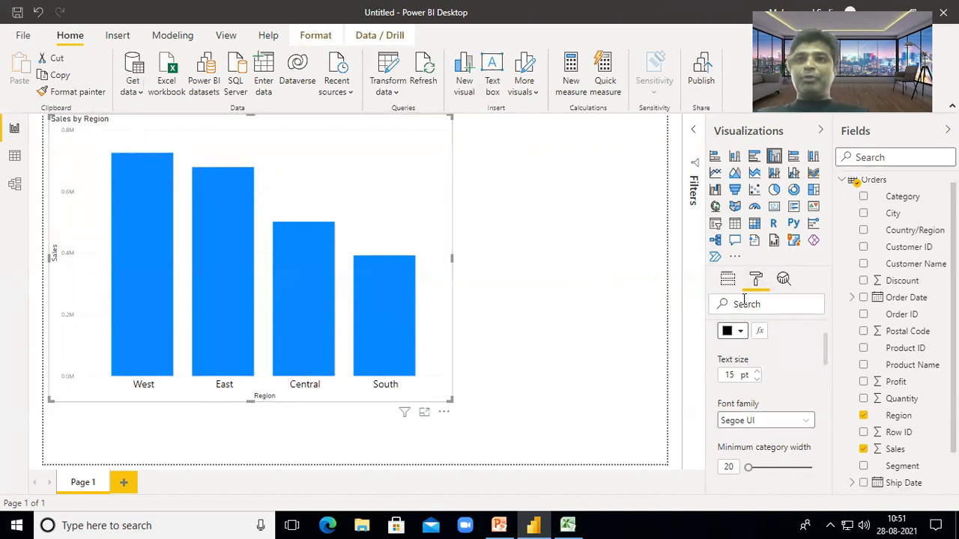
scroll(820, 352, up, 2)
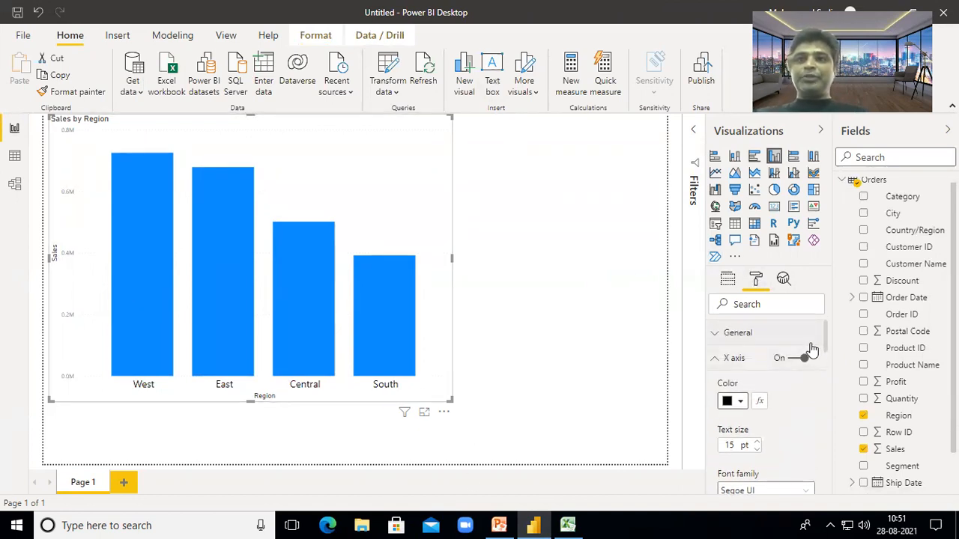
click(715, 361)
scroll(754, 423, down, 2)
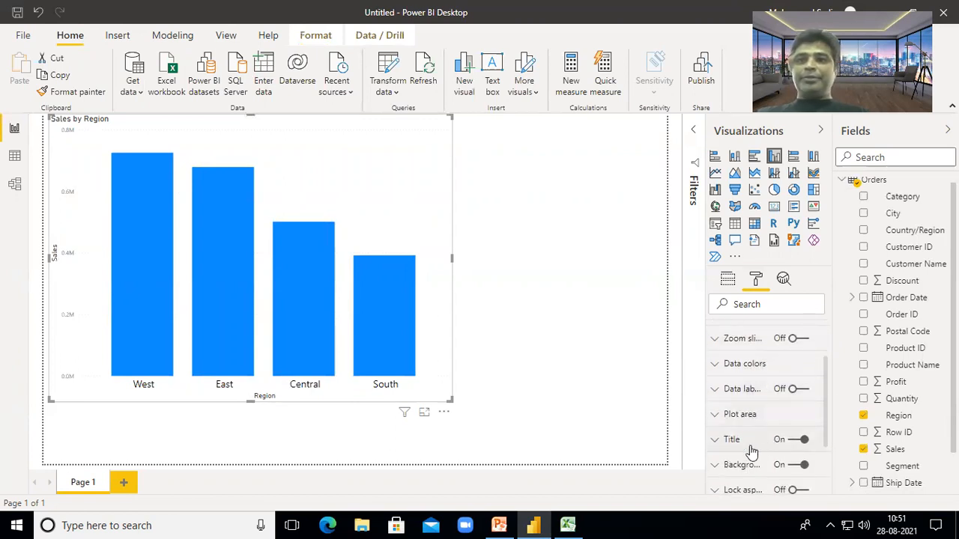
- Turn off the chart title and turn on data labels showing 0.73M, 0.68M, 0.50M, 0.39M
click(794, 442)
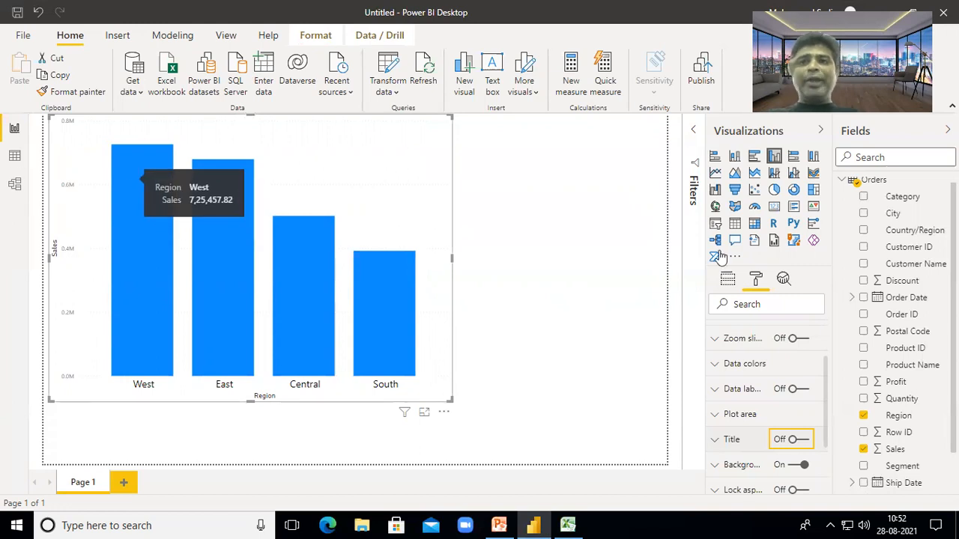
click(736, 392)
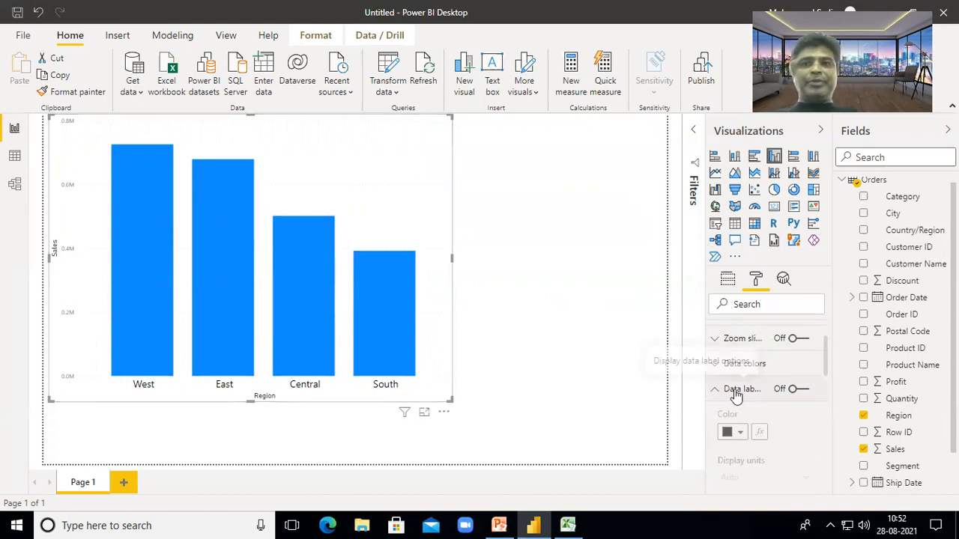
click(738, 391)
click(798, 390)
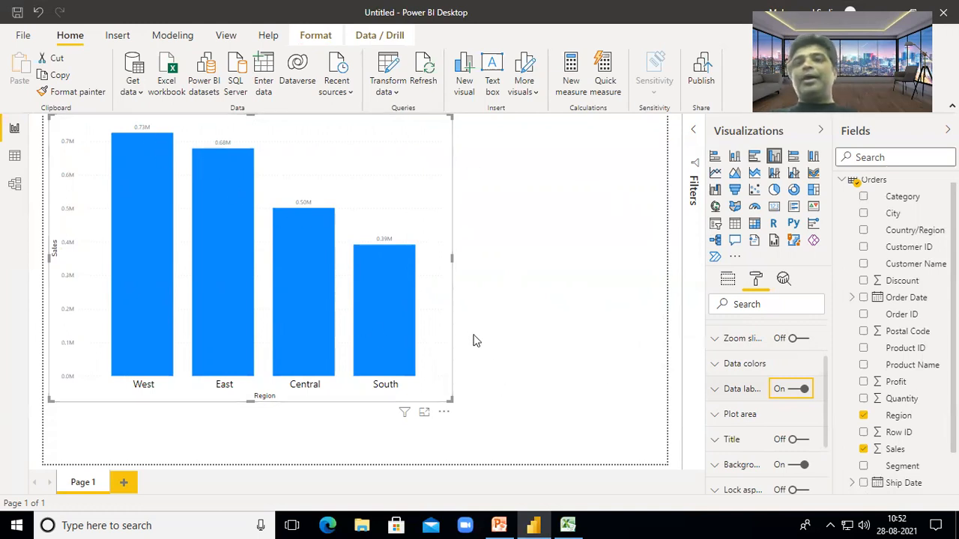
- Set the data labels to 14 pt, keeping the label position at Auto
click(725, 396)
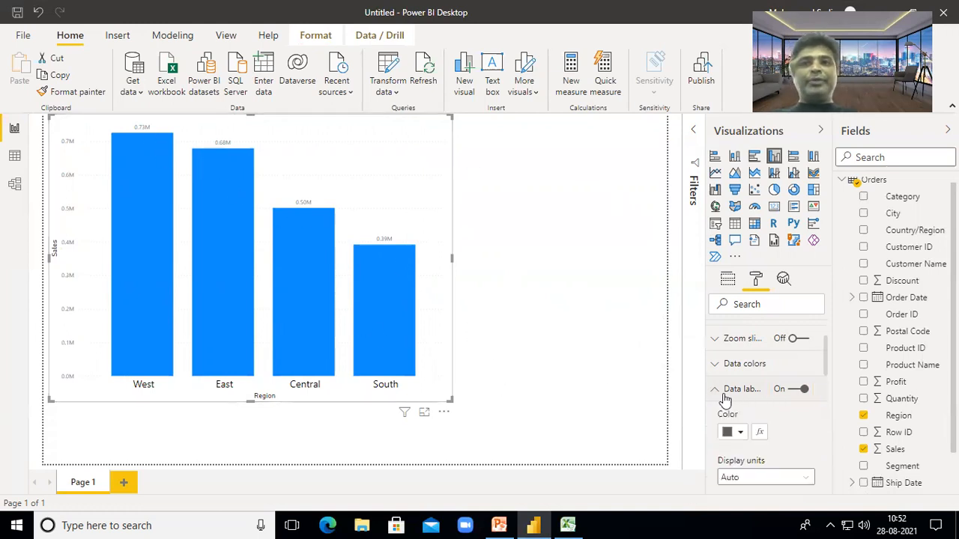
scroll(753, 445, down, 5)
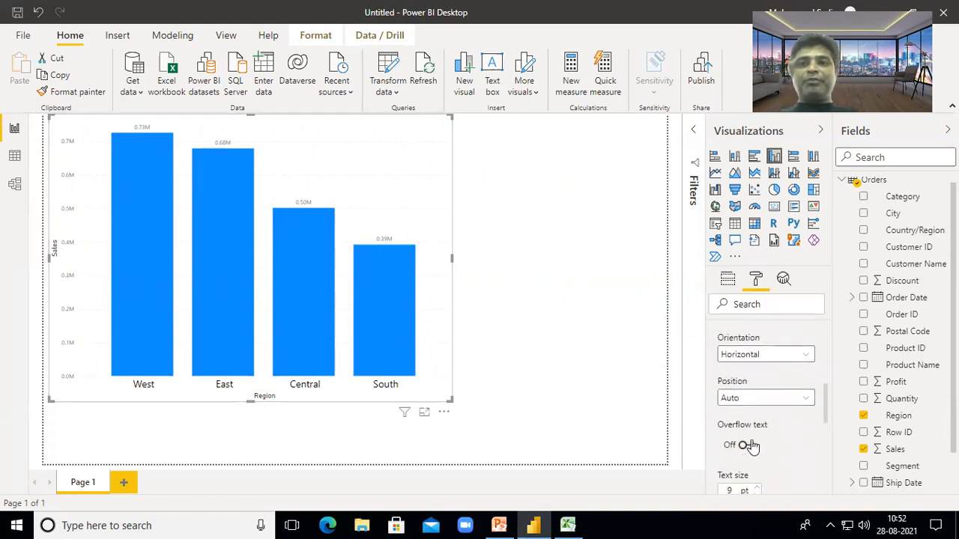
scroll(755, 483, down, 2)
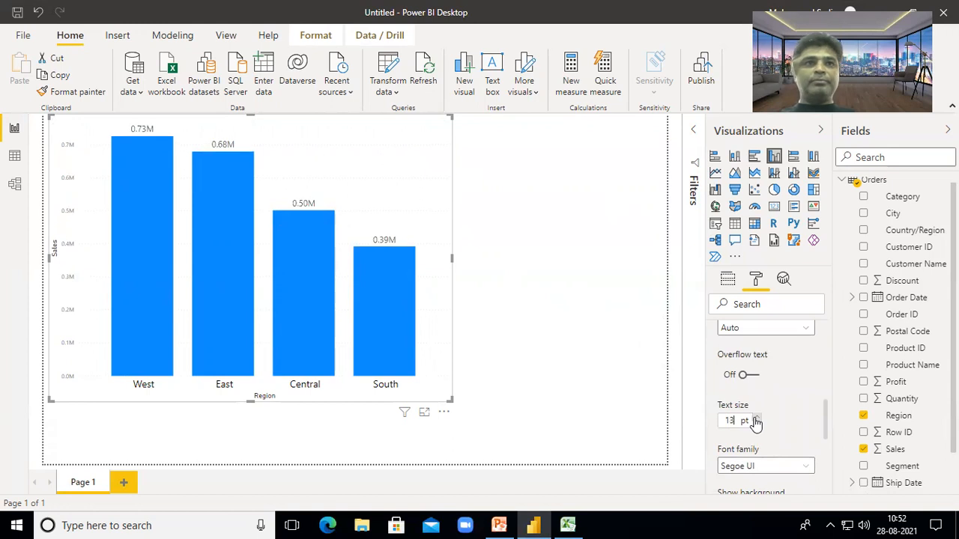
click(755, 417)
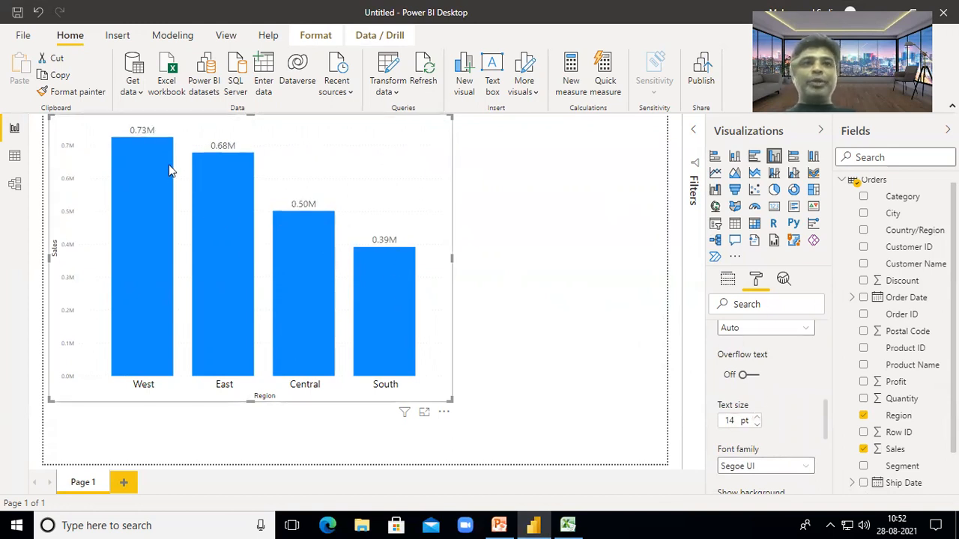
click(806, 329)
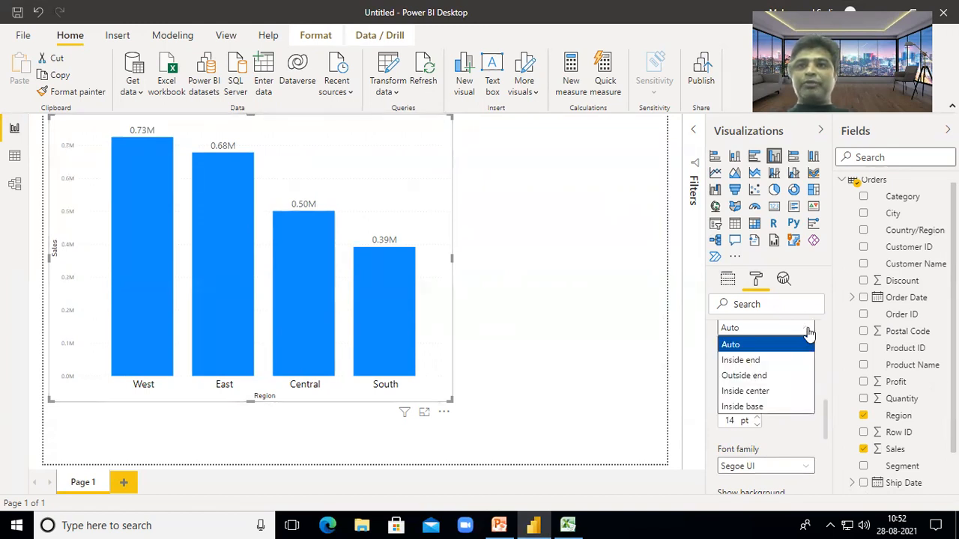
click(801, 444)
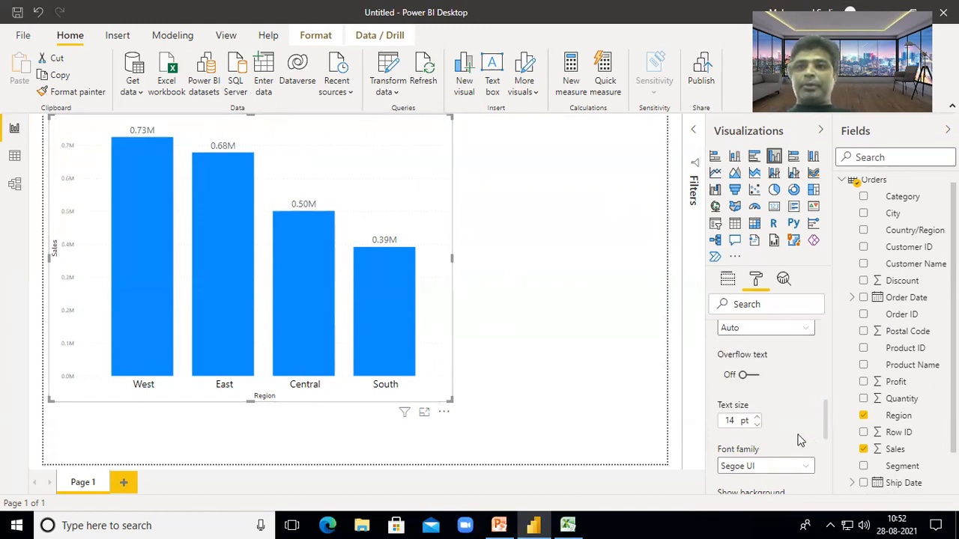
scroll(800, 441, up, 1)
scroll(800, 440, up, 2)
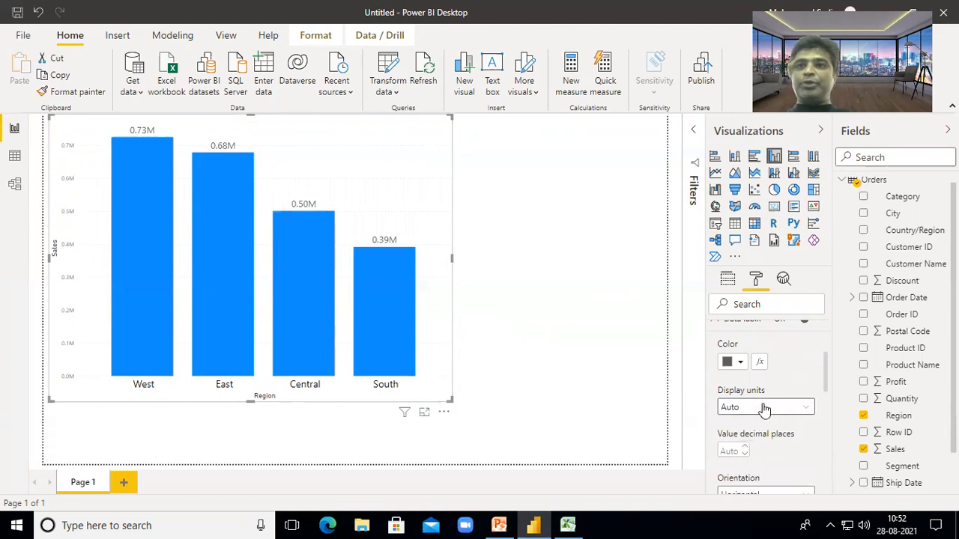
- Set the data labels' display units to Millions after trying None and Thousands
click(801, 410)
click(733, 440)
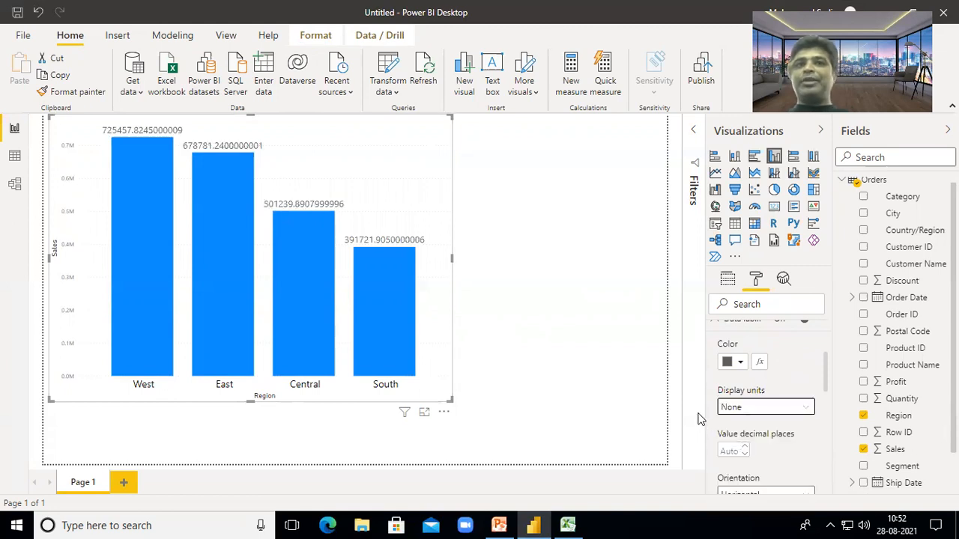
click(803, 415)
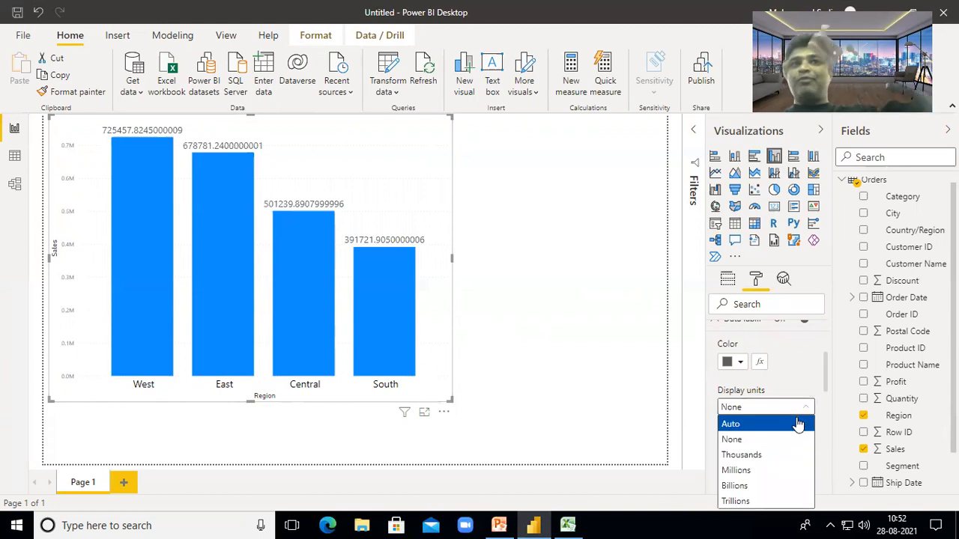
click(761, 457)
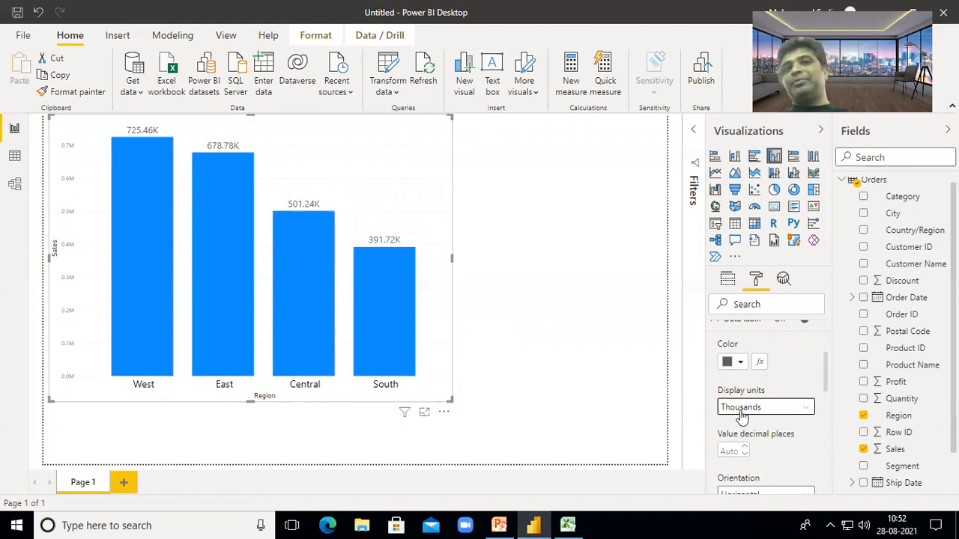
click(806, 410)
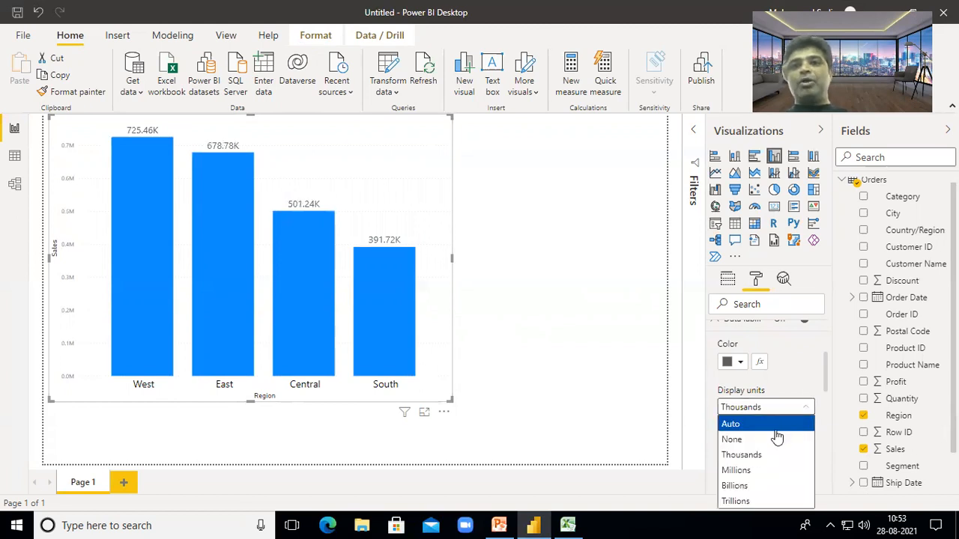
click(760, 472)
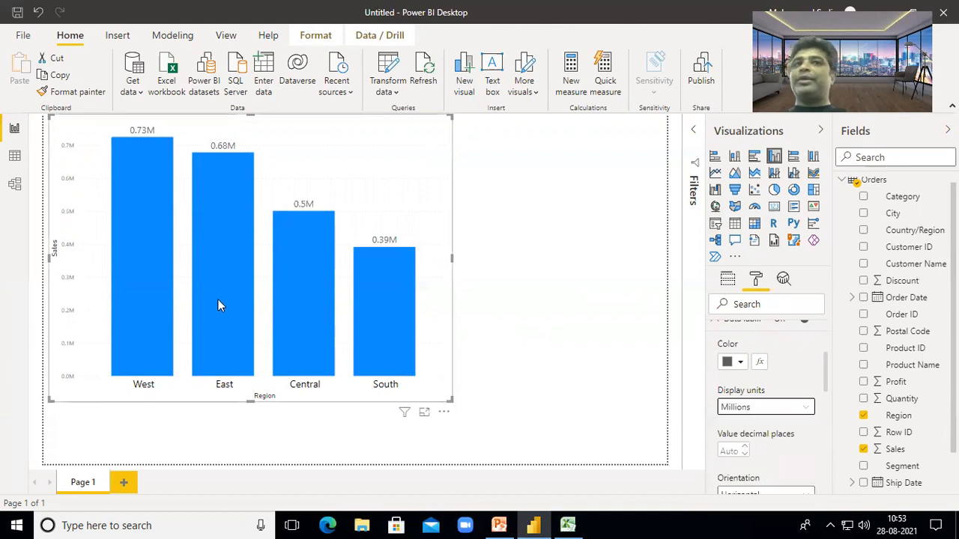
mouse_move(218, 300)
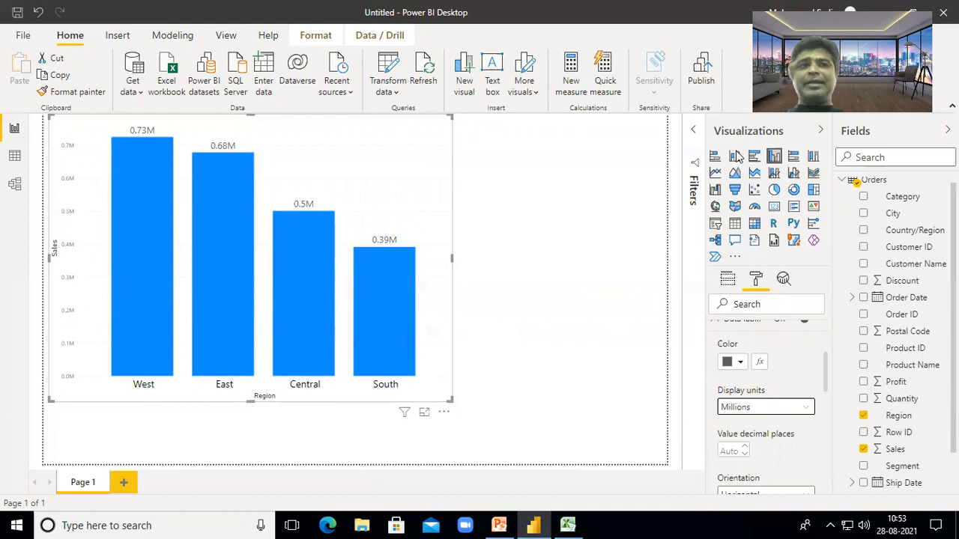
scroll(803, 348, up, 2)
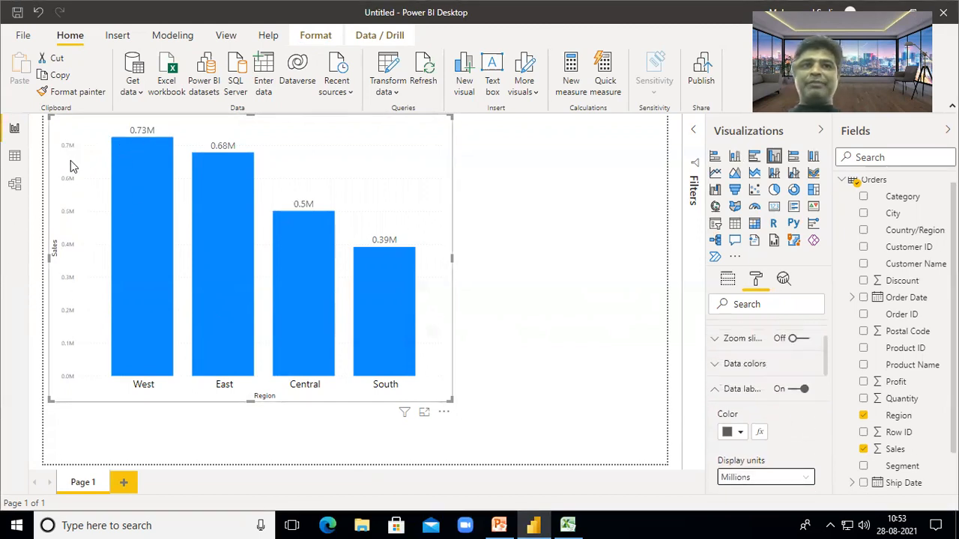
- Turn off the bar chart's Y axis and narrow the chart to free space on the right
click(713, 390)
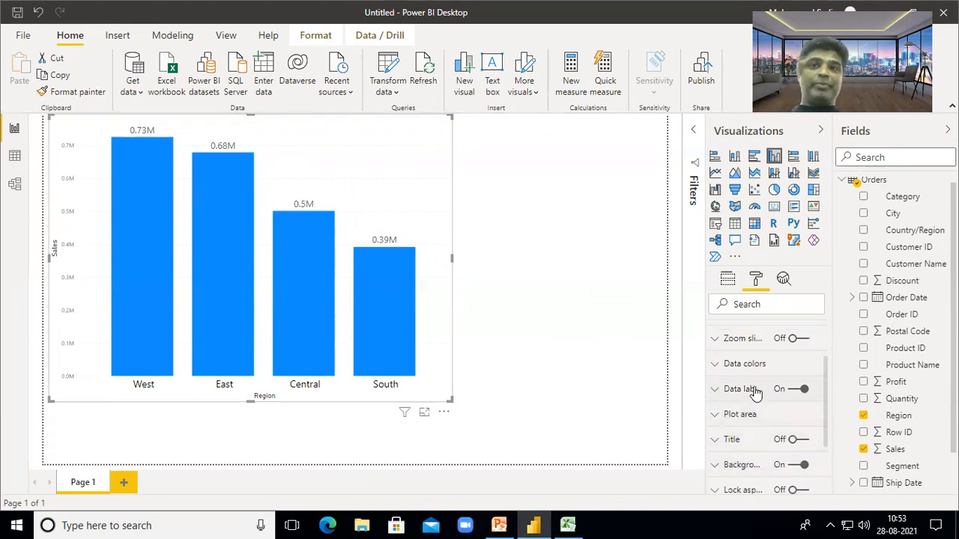
scroll(754, 394, up, 2)
click(801, 386)
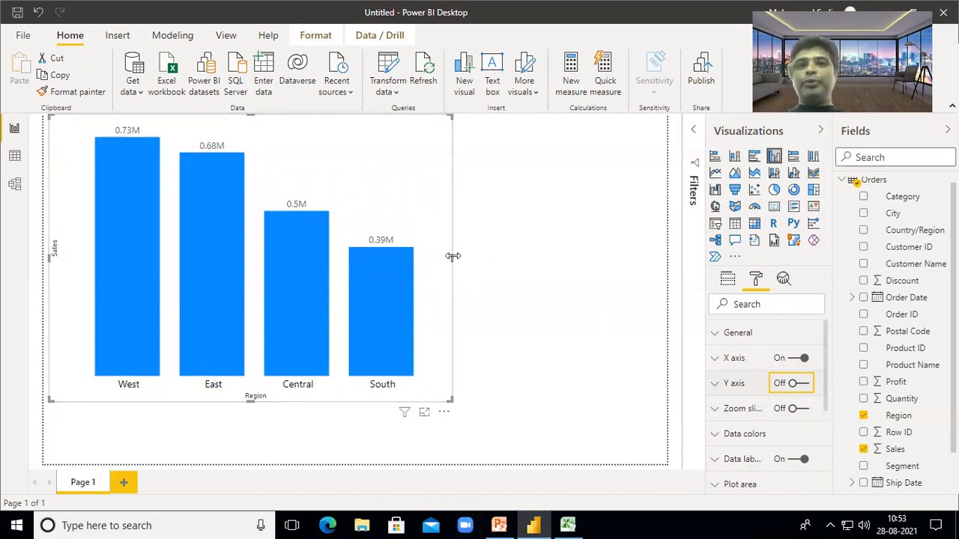
drag(449, 260, 337, 253)
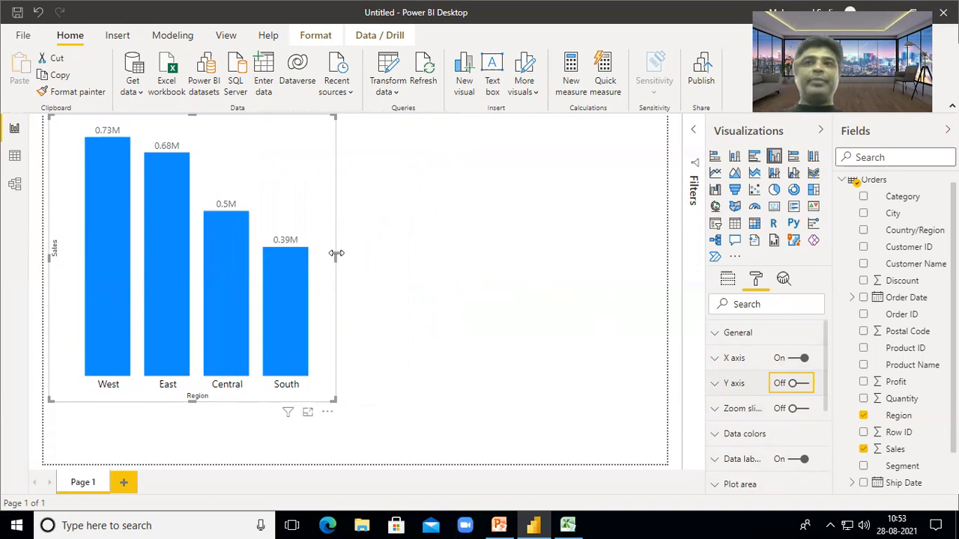
click(616, 288)
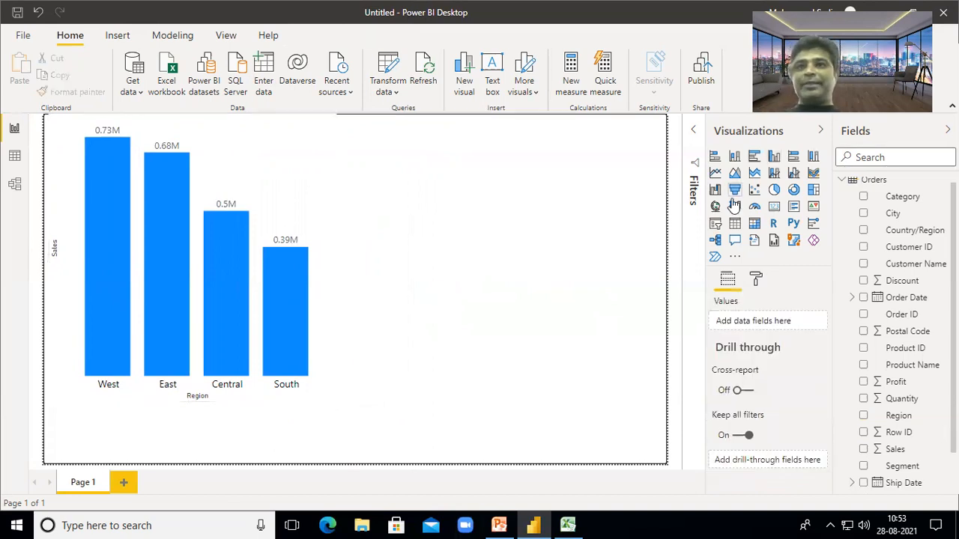
- Add a donut chart using Sales as values and Region as the legend
click(794, 190)
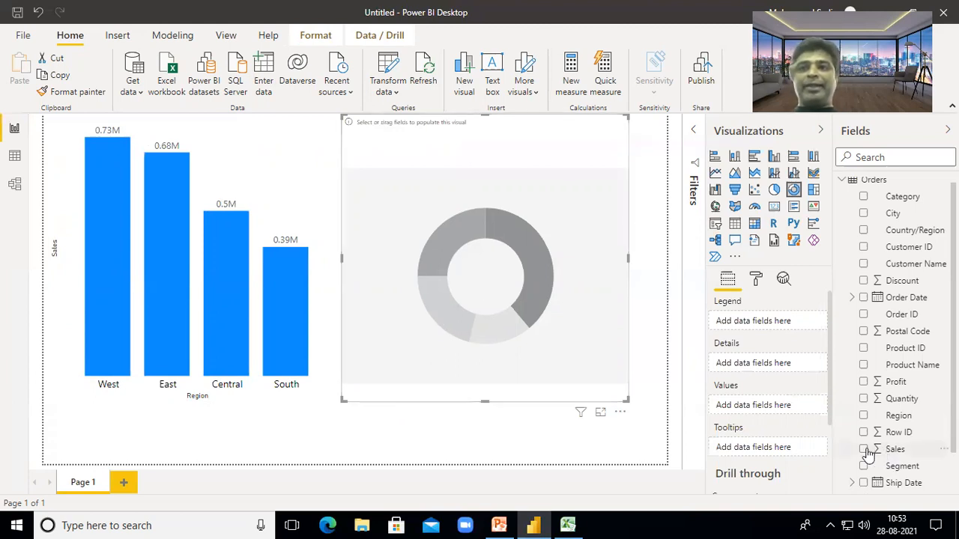
drag(866, 454, 748, 409)
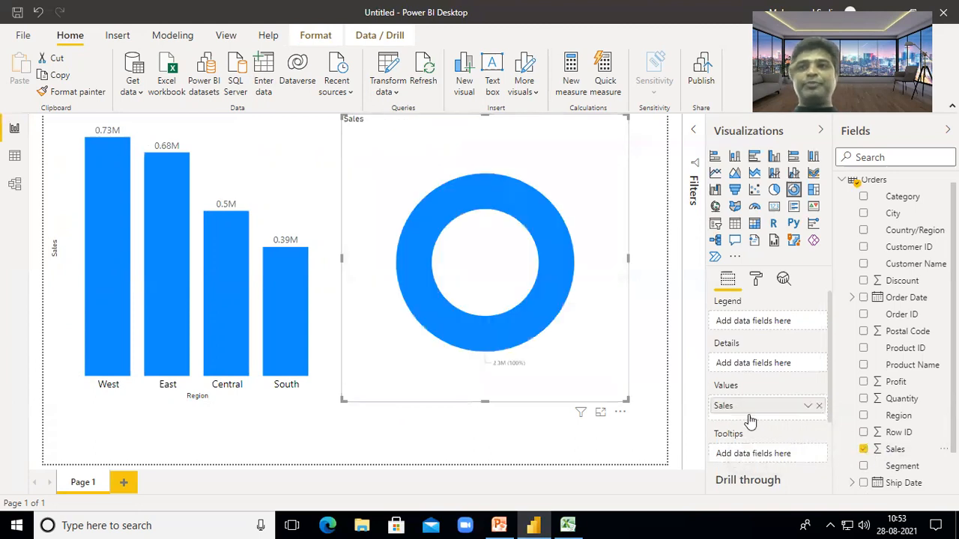
click(864, 418)
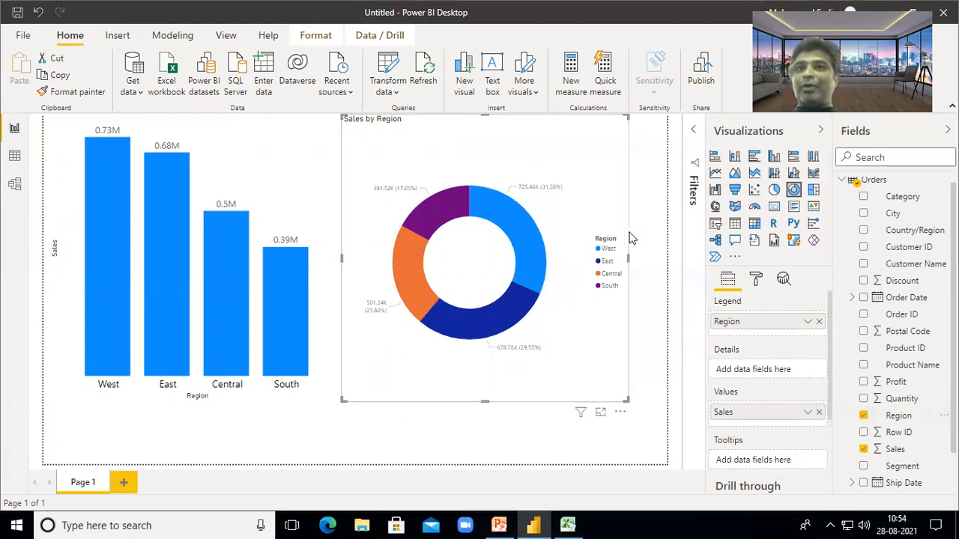
- Turn off the donut chart's legend and expand its Detail labels settings
click(756, 279)
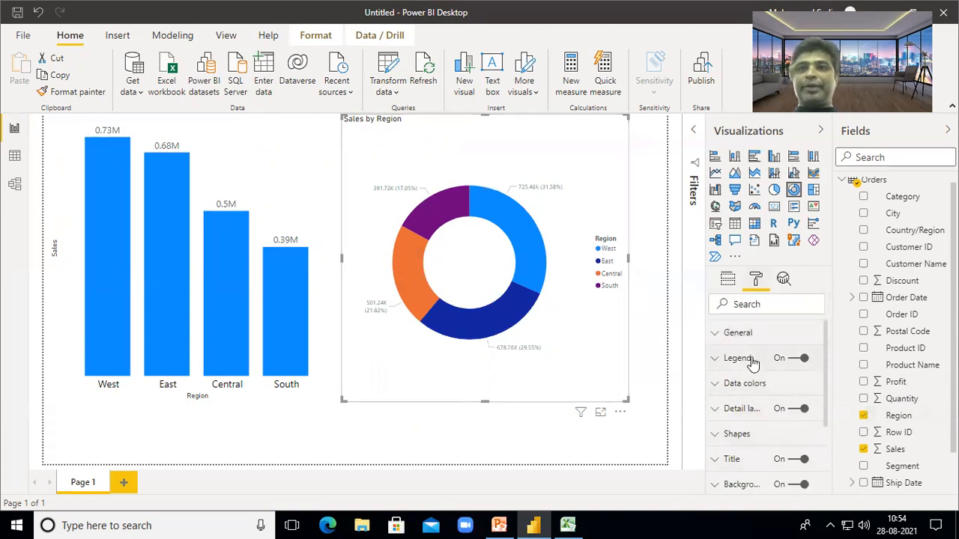
click(787, 358)
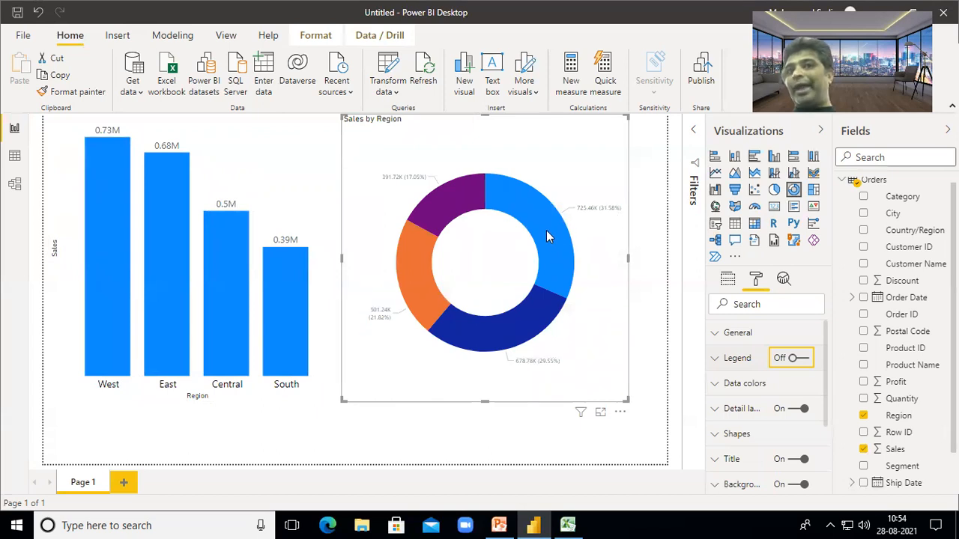
click(745, 410)
scroll(771, 420, down, 5)
scroll(764, 418, down, 1)
scroll(756, 392, up, 2)
- Raise the donut's detail label text size to 15 pt
click(757, 387)
click(756, 388)
click(757, 388)
click(756, 387)
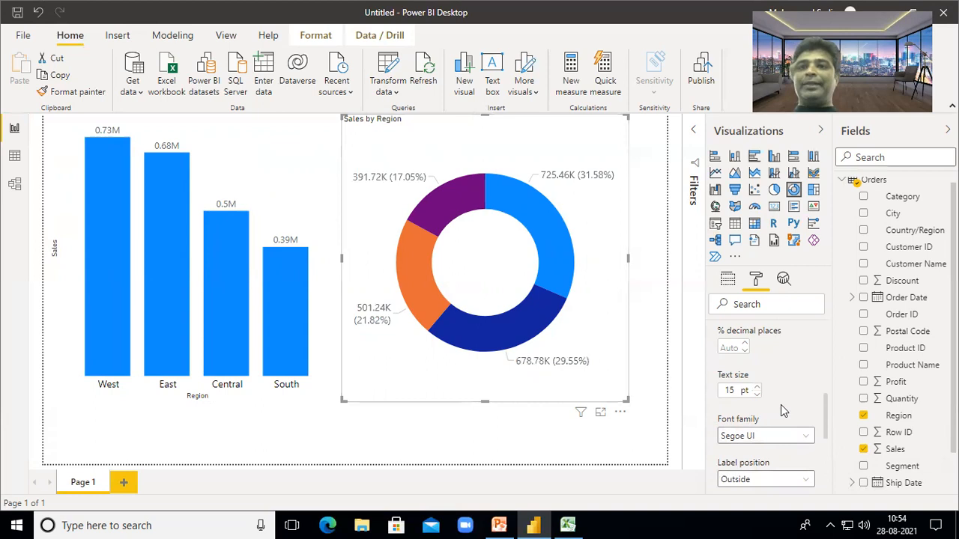
scroll(780, 404, down, 1)
scroll(785, 406, up, 2)
scroll(785, 406, up, 2)
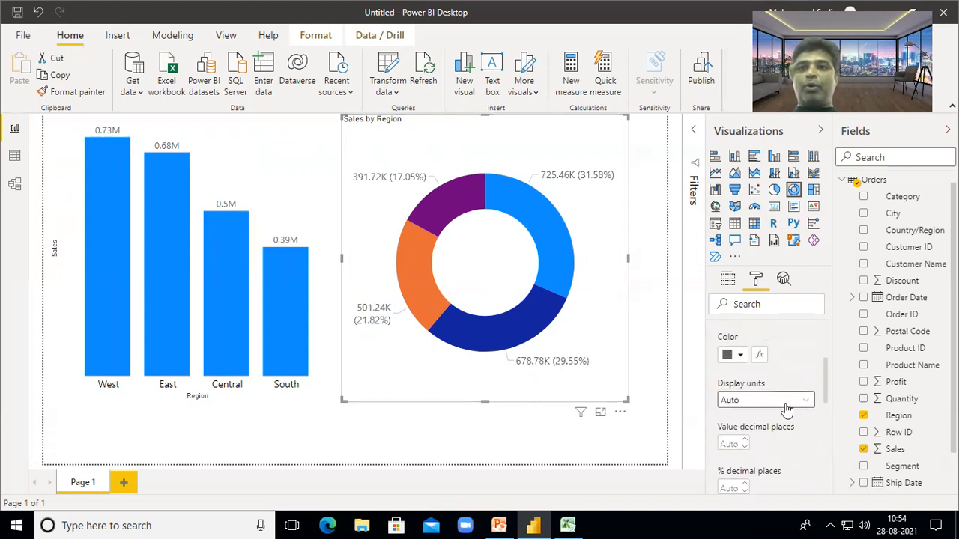
scroll(803, 403, up, 3)
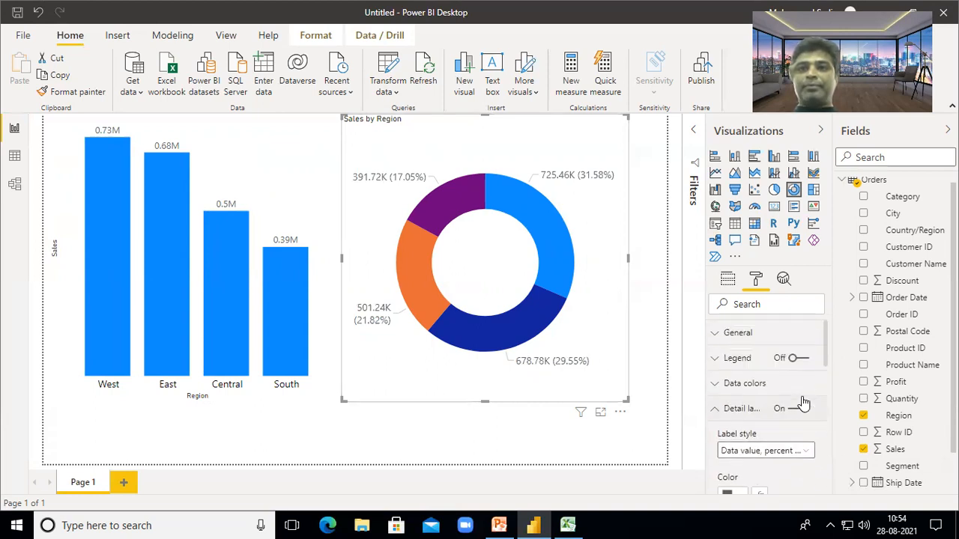
- Set the donut's label style to Category, percent of total, e.g. West 31.58%
click(802, 455)
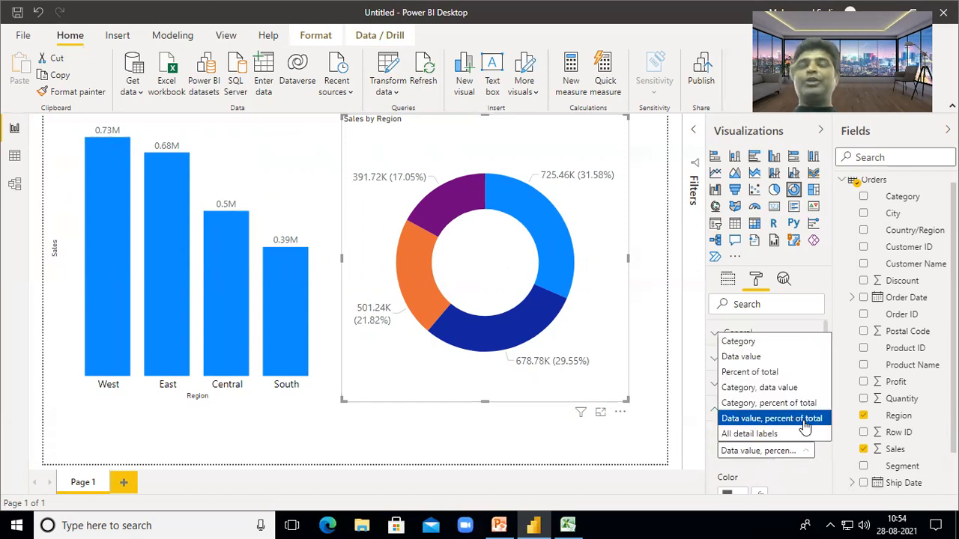
click(758, 375)
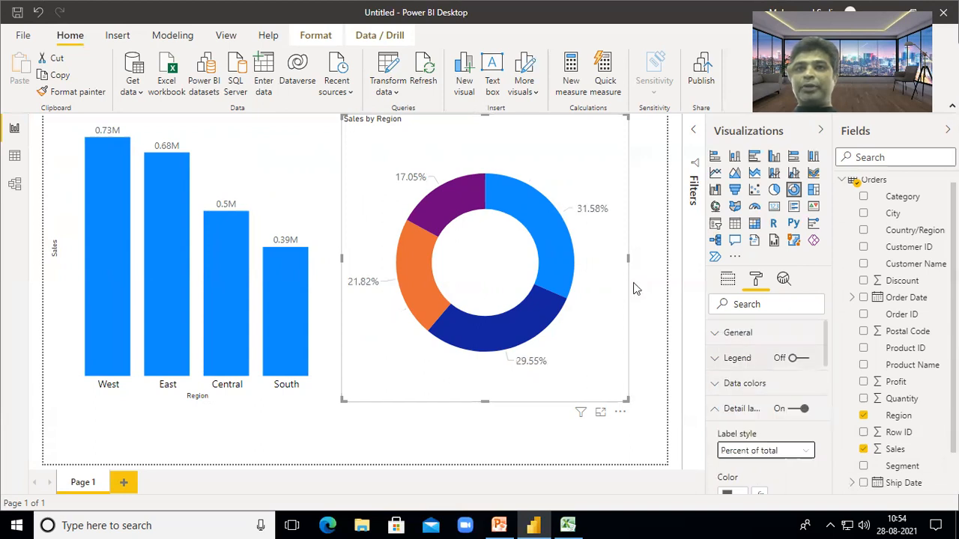
click(805, 449)
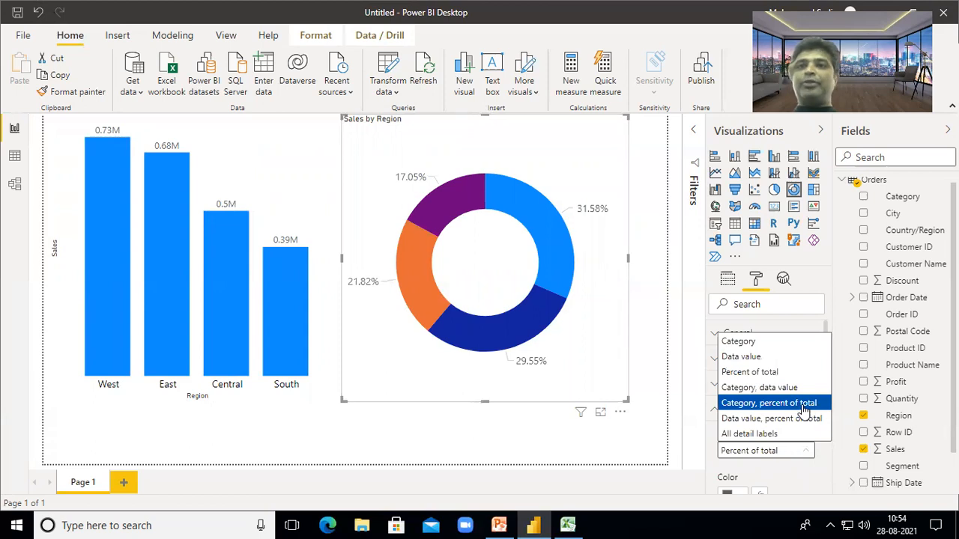
click(804, 406)
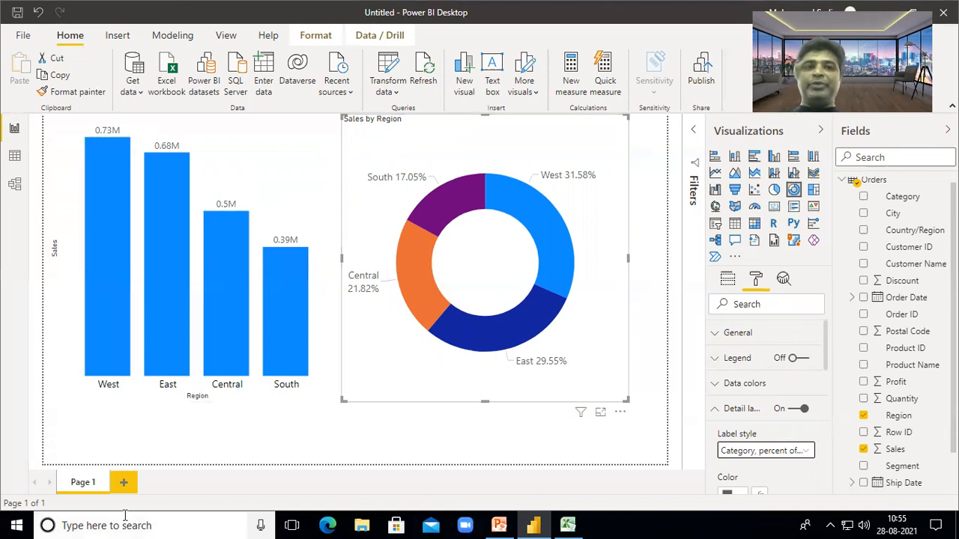
- Shrink the donut and bar charts into the top half and add an empty line chart below
drag(626, 401, 526, 286)
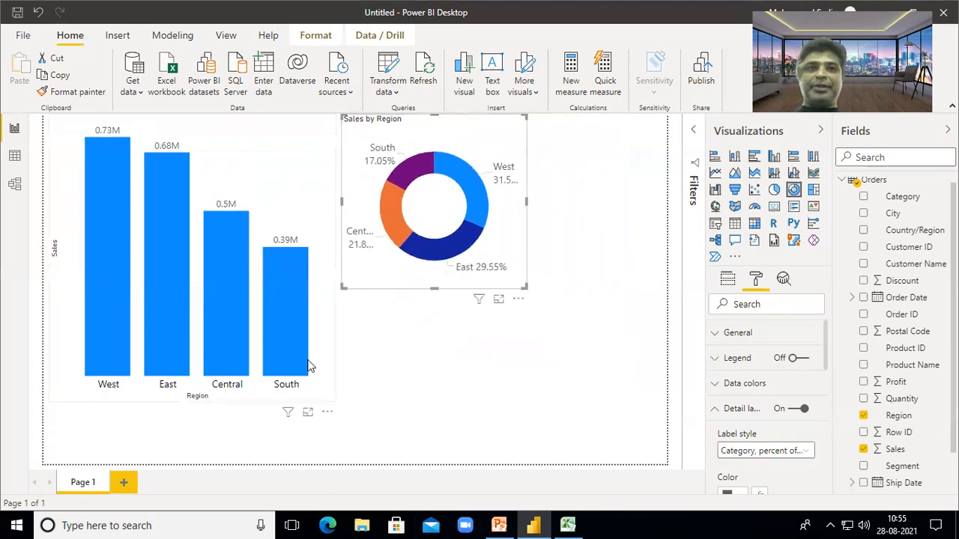
click(336, 403)
drag(337, 404, 314, 269)
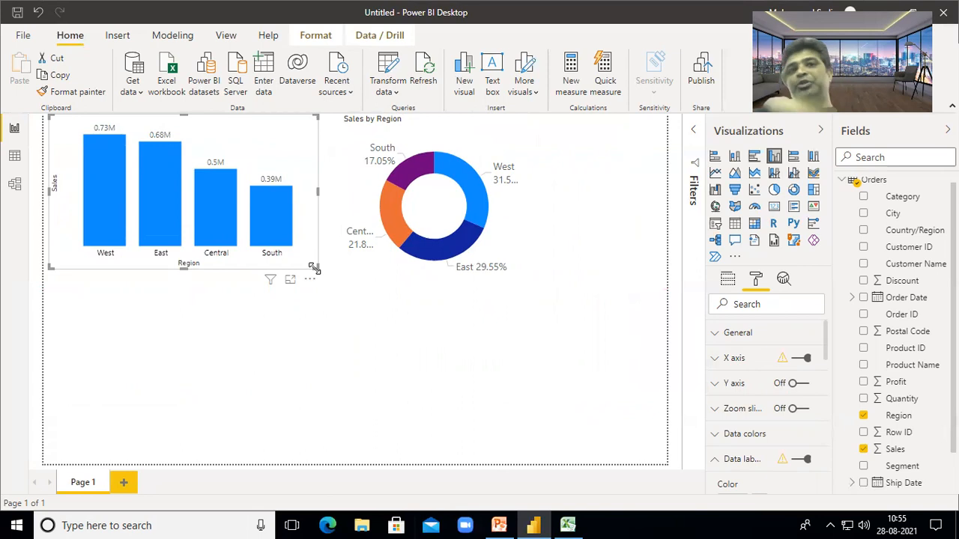
click(544, 356)
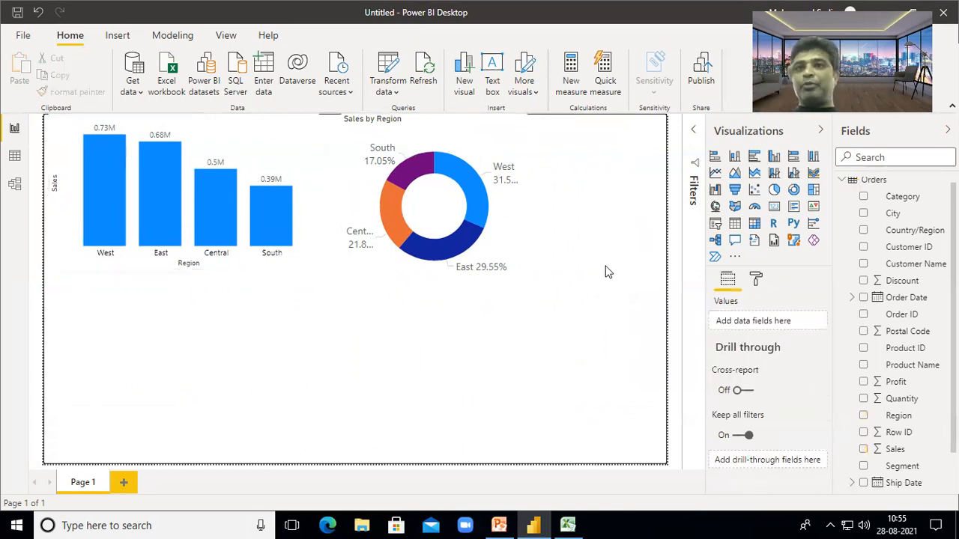
click(714, 173)
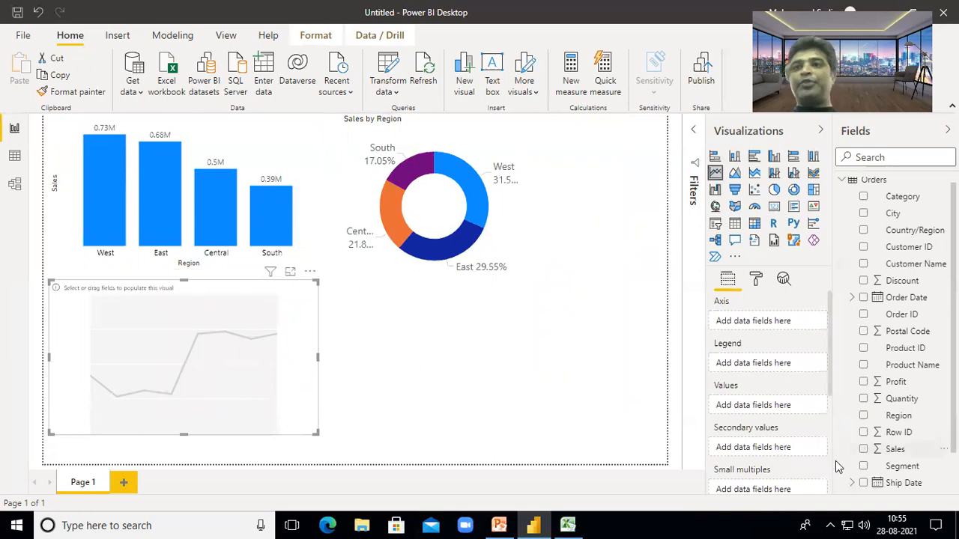
- Plot Sales by Order Date year in the line chart and widen it
click(864, 299)
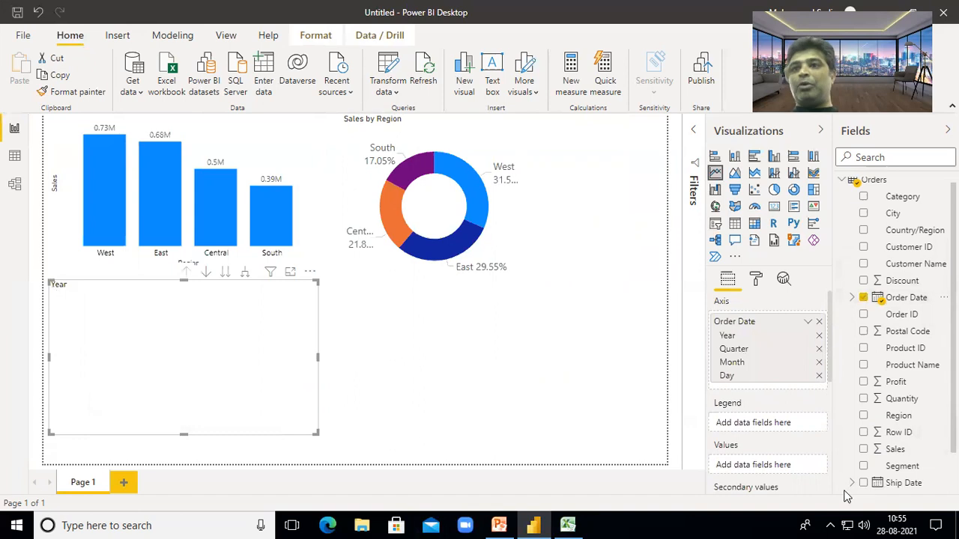
click(863, 449)
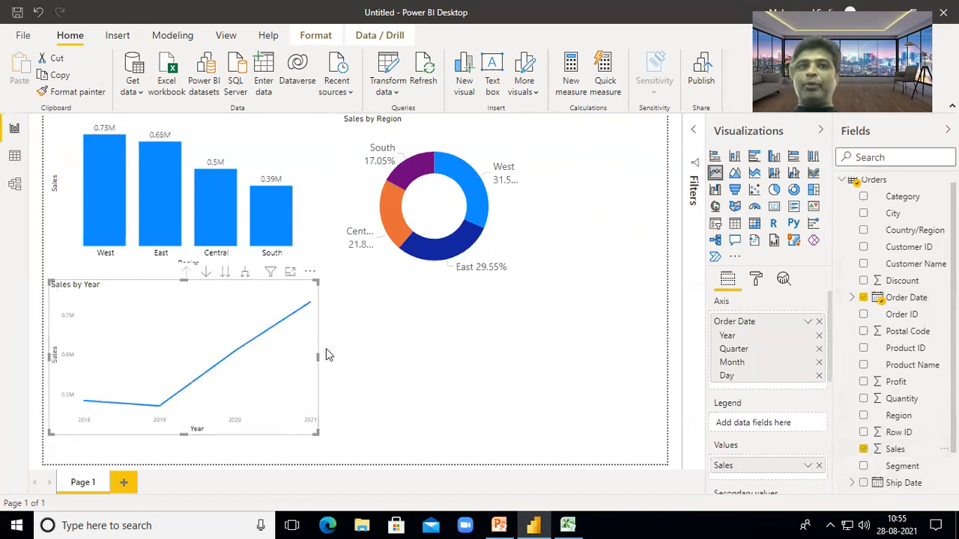
drag(317, 358, 426, 368)
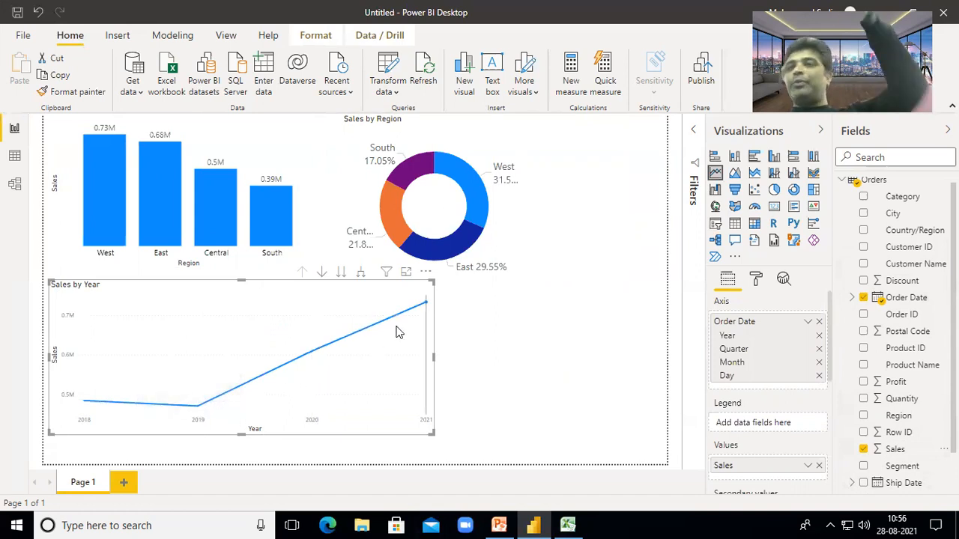
mouse_move(398, 332)
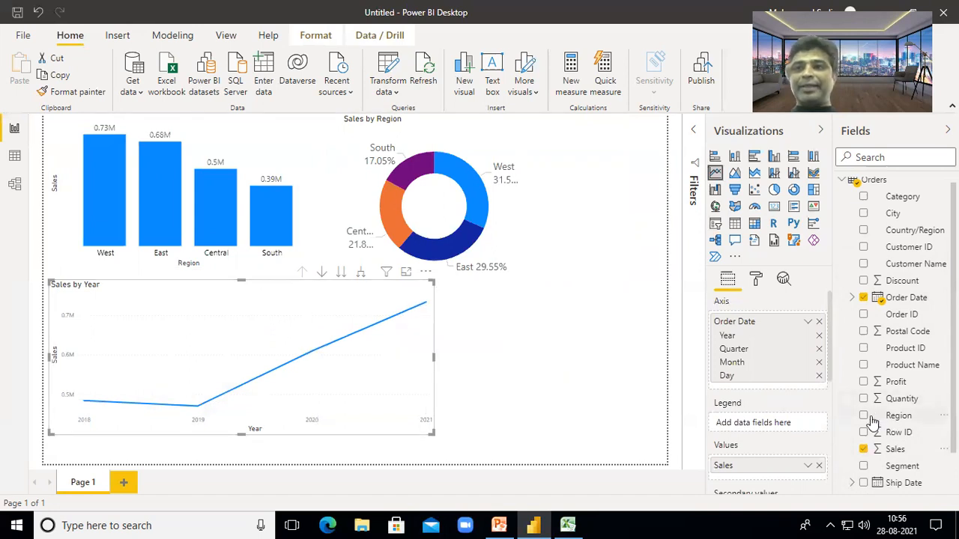
- Add Region as the line chart's legend to show one line per region
drag(873, 422, 774, 429)
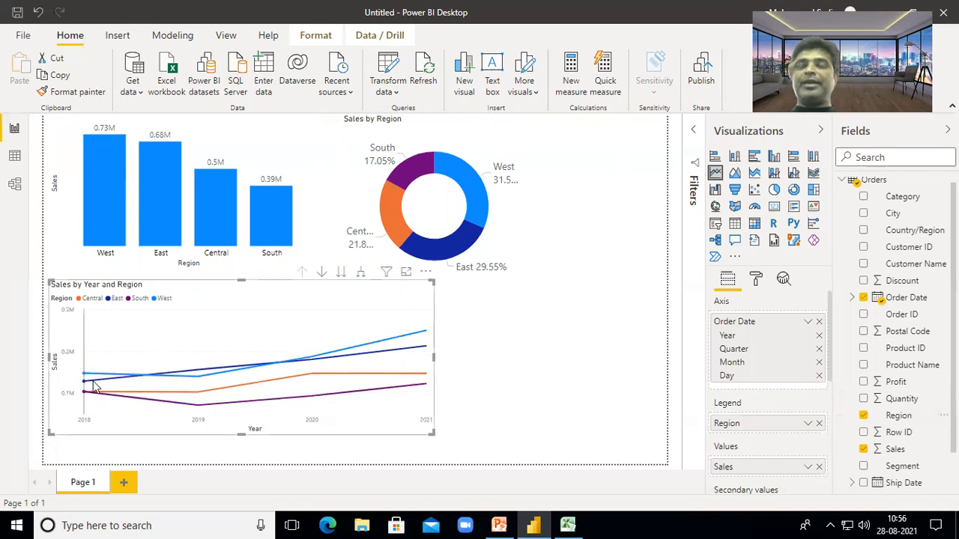
mouse_move(94, 386)
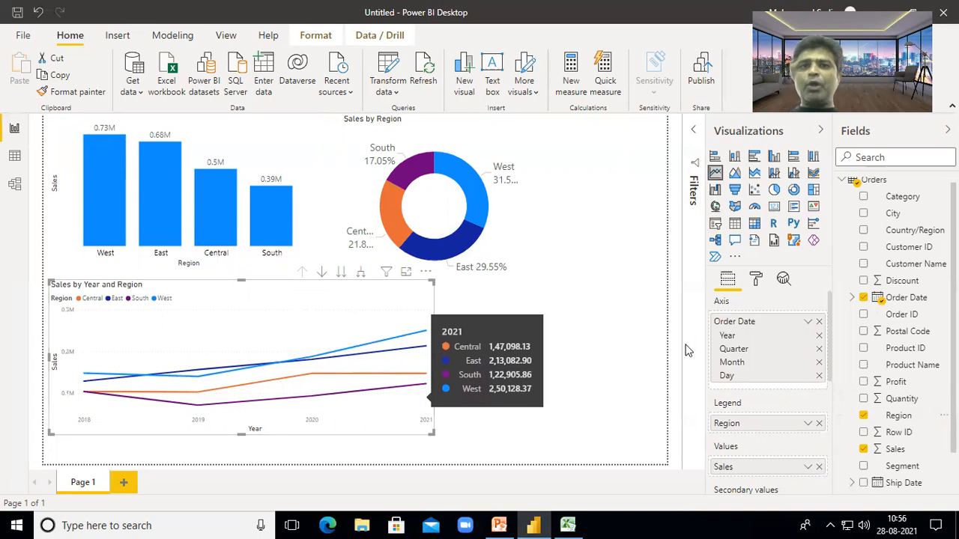
click(631, 370)
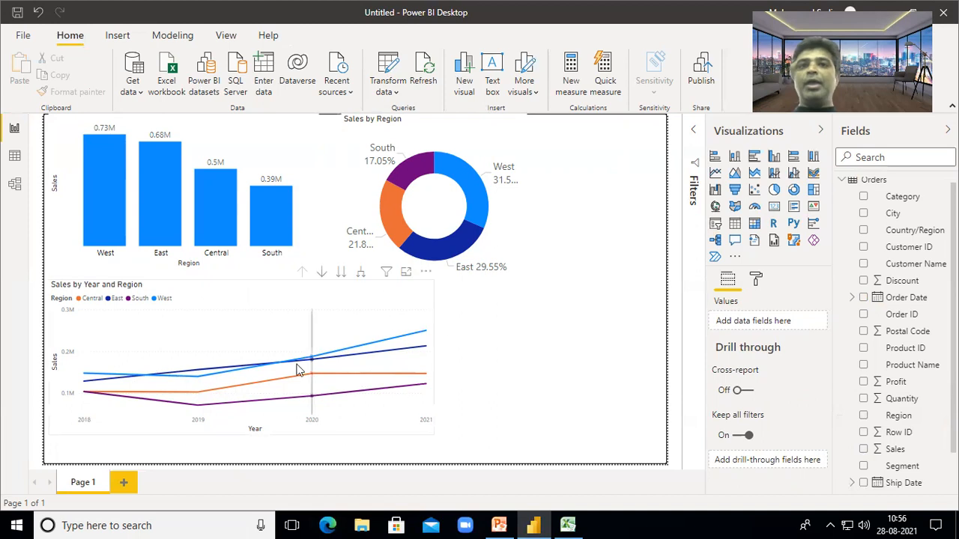
- Add a table visual listing Region, Sales and Profit beside the line chart
click(735, 223)
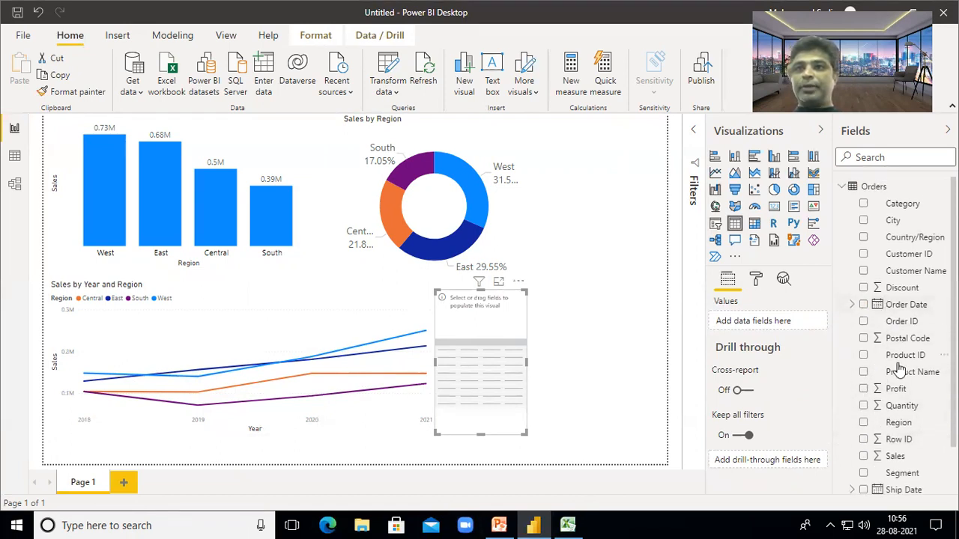
click(861, 423)
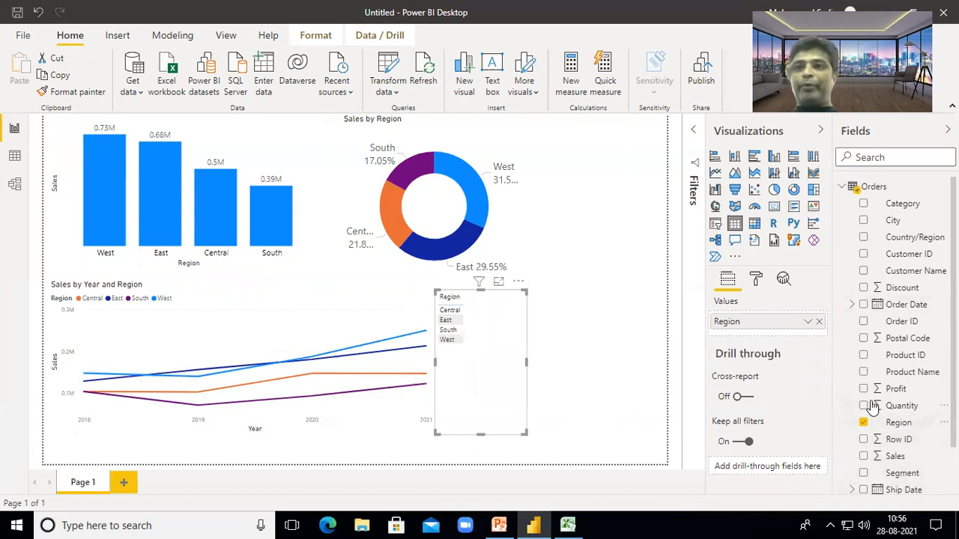
click(863, 457)
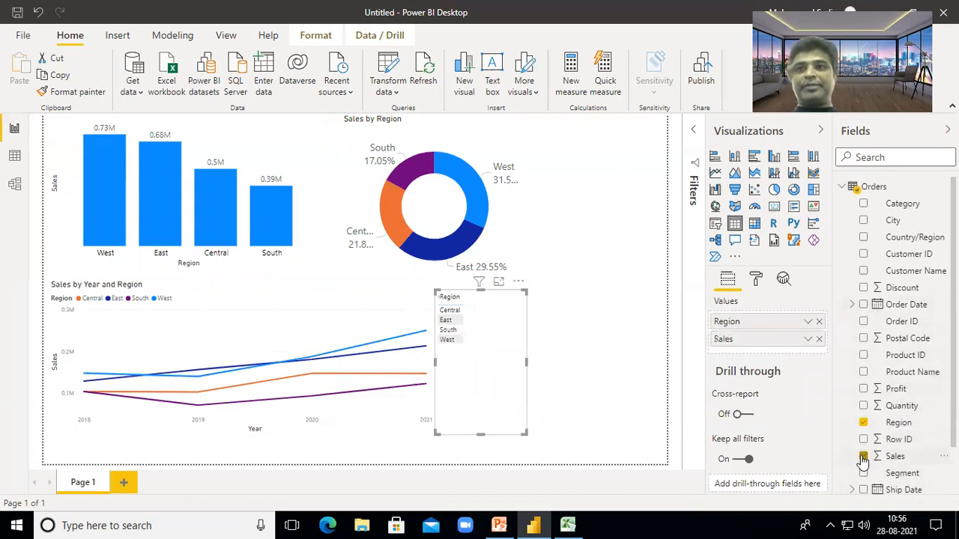
click(862, 389)
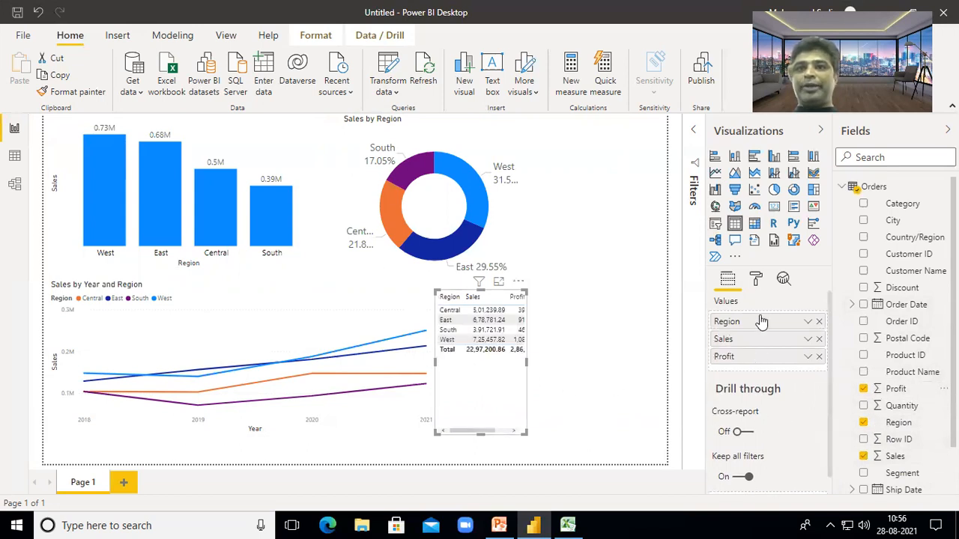
click(756, 279)
click(759, 439)
- Set the table's value text size to 15 pt
scroll(757, 440, down, 6)
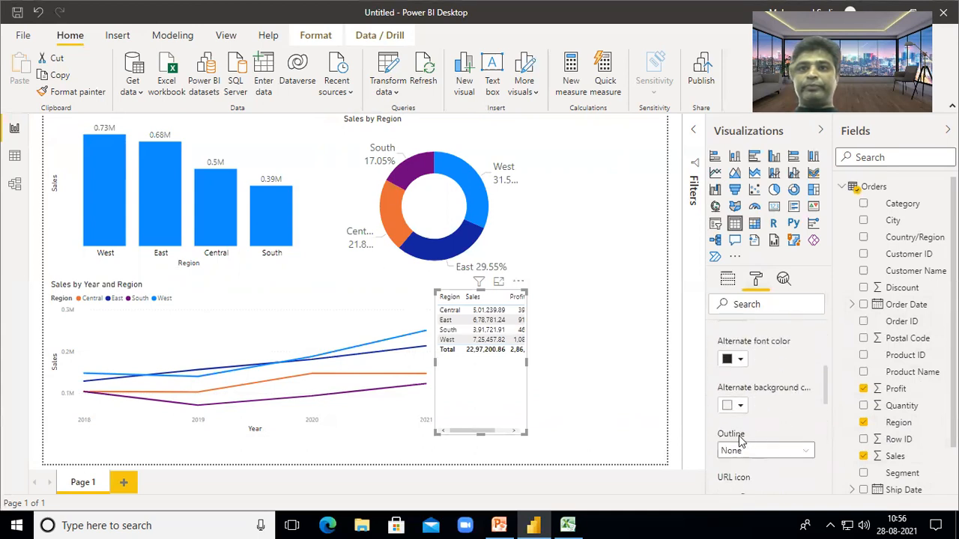
scroll(741, 448, down, 3)
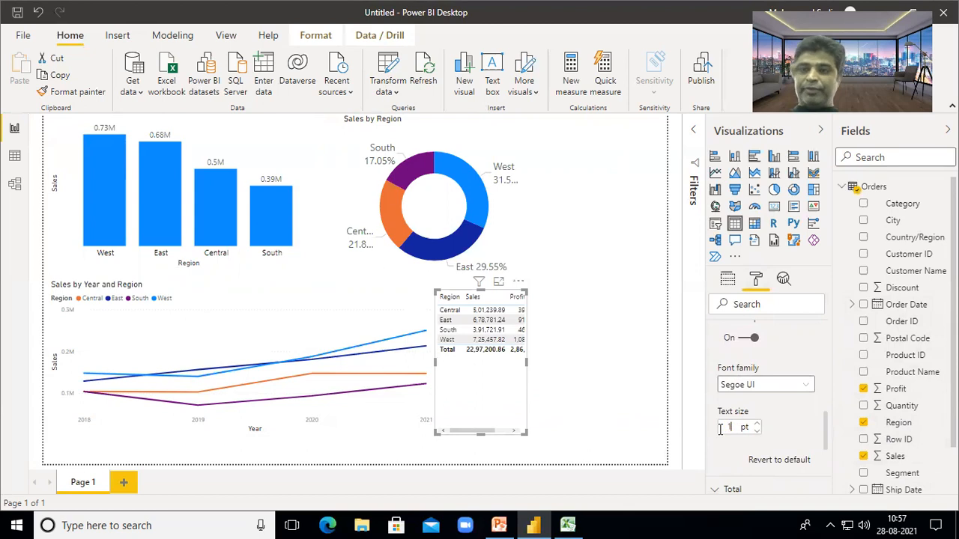
text(5)
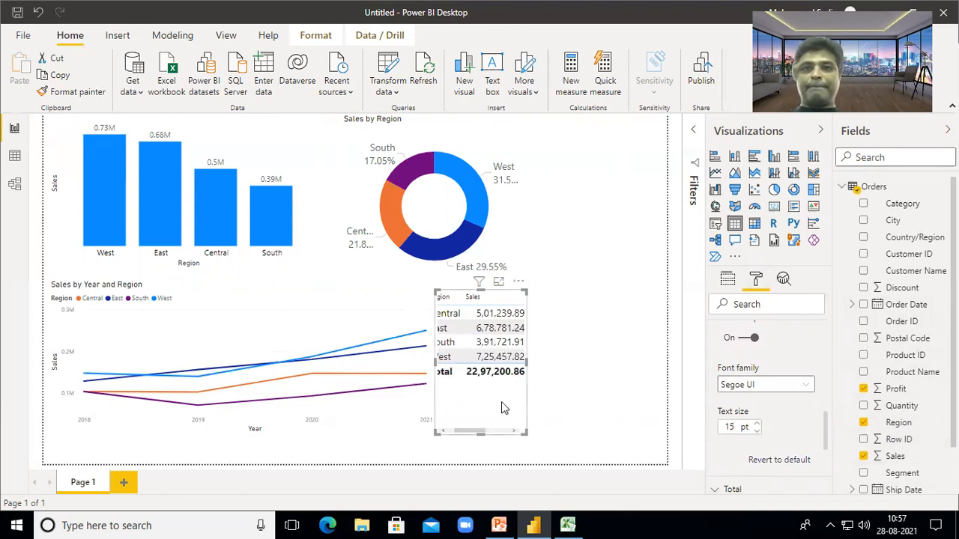
- Widen the table so the Profit column fits fully
drag(523, 434, 629, 442)
scroll(800, 375, up, 10)
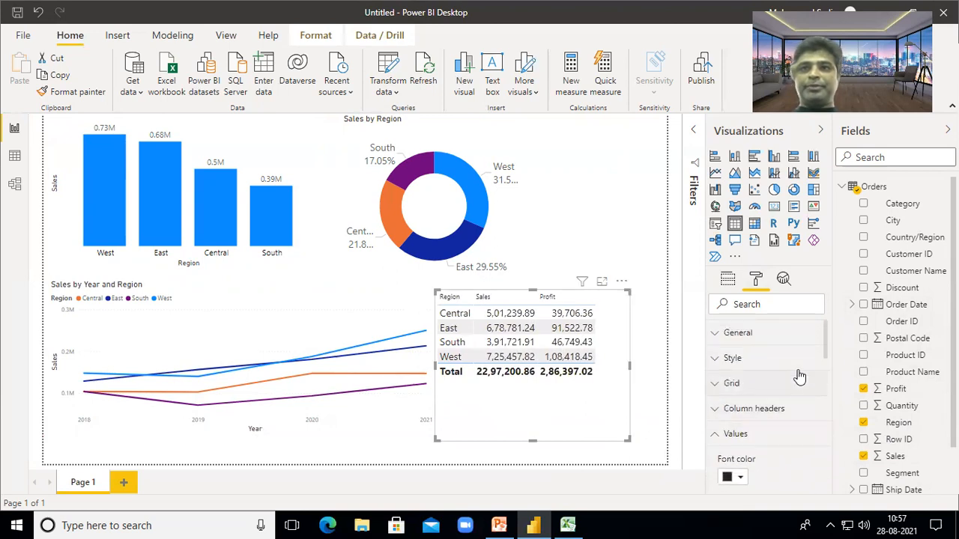
scroll(800, 376, down, 8)
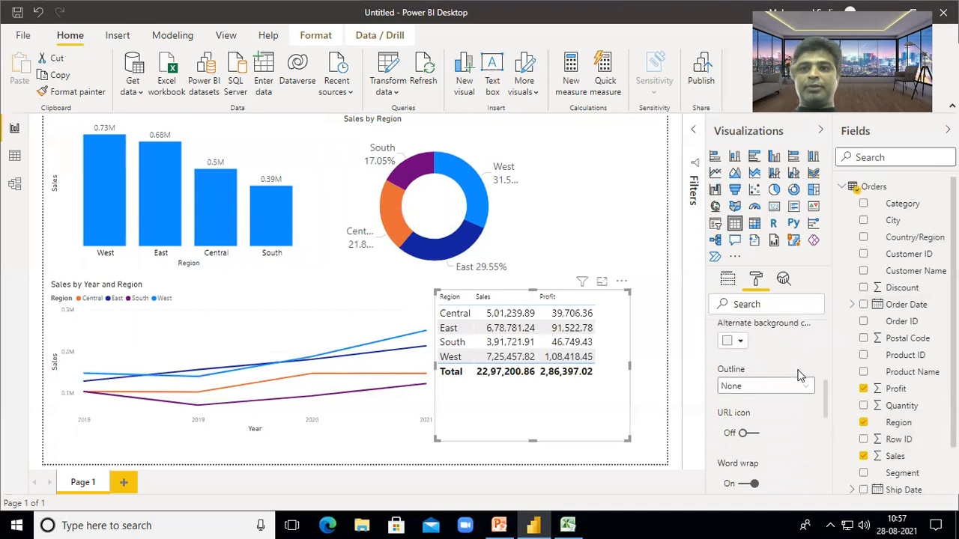
scroll(800, 377, down, 4)
scroll(798, 382, up, 2)
scroll(794, 388, down, 3)
scroll(794, 388, down, 1)
scroll(783, 412, up, 5)
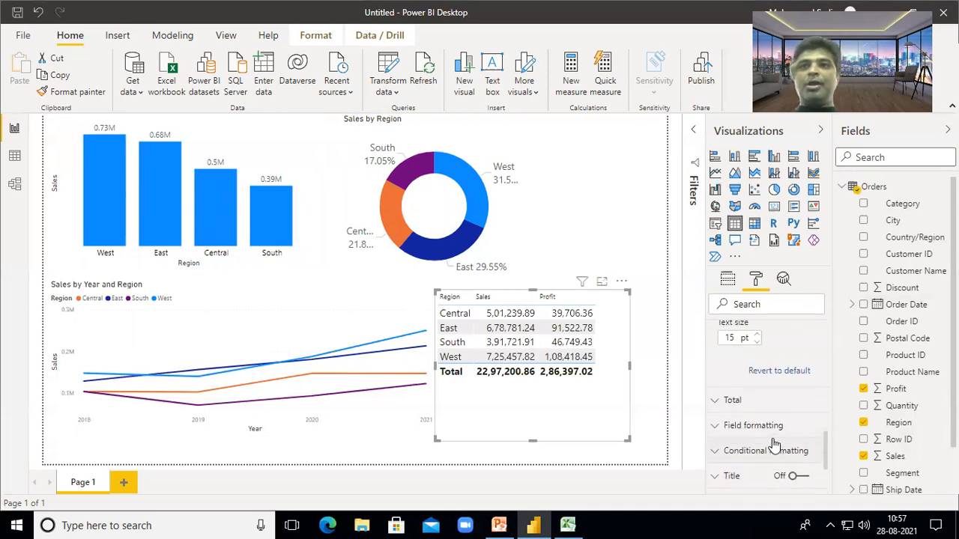
scroll(775, 417, up, 3)
- Apply the Flashy rows table style after trying Alternating rows
click(732, 338)
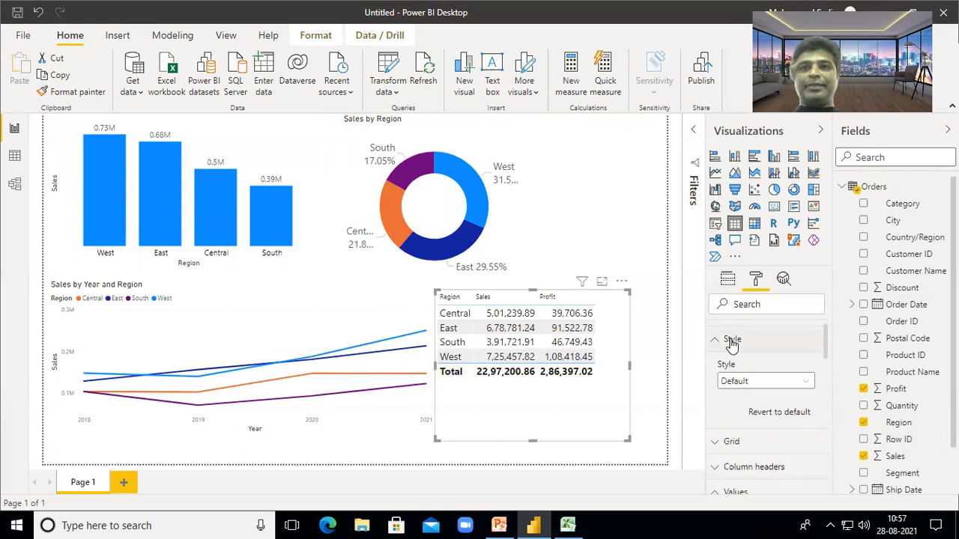
click(808, 382)
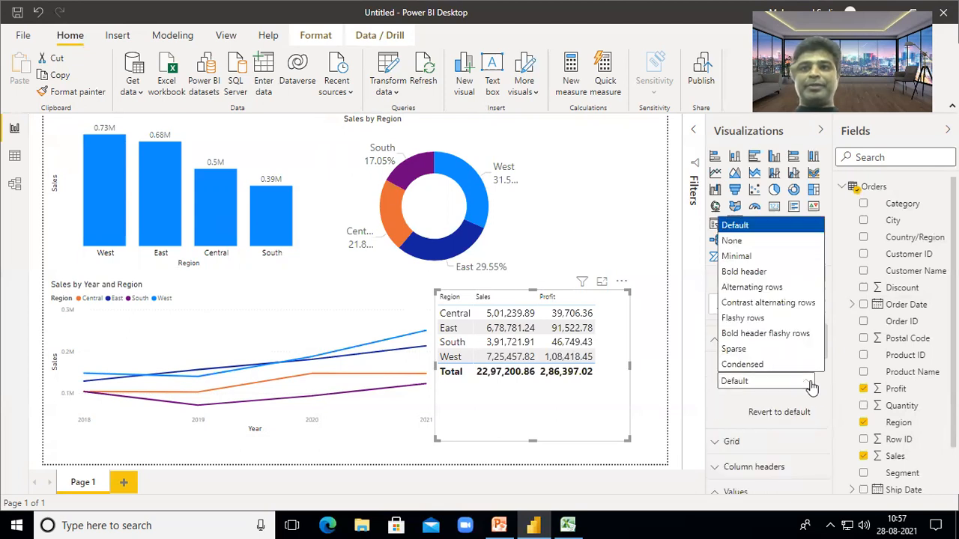
click(769, 289)
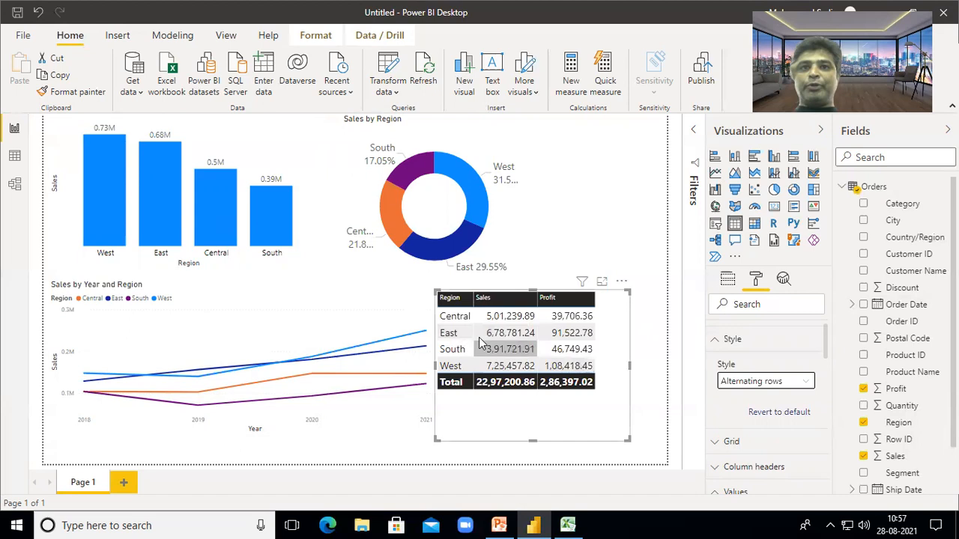
click(806, 382)
click(760, 318)
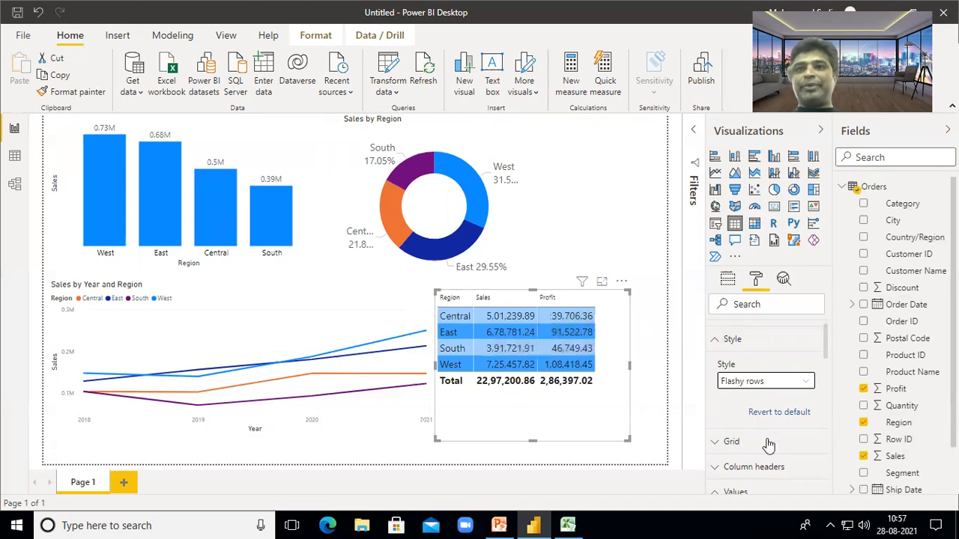
scroll(746, 347, up, 1)
click(745, 359)
- Toggle the table title on and back off, leaving it hidden
scroll(760, 392, down, 3)
scroll(776, 471, down, 6)
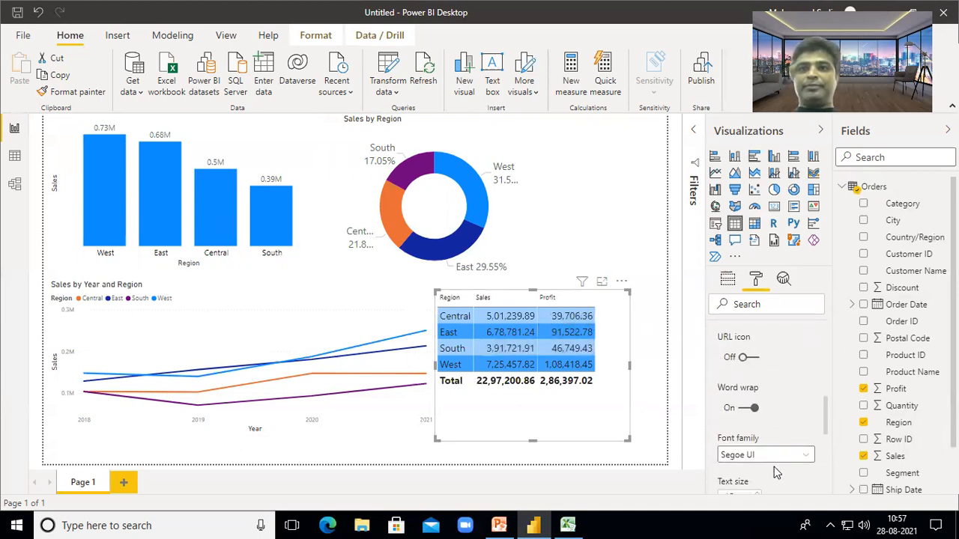
scroll(757, 441, down, 4)
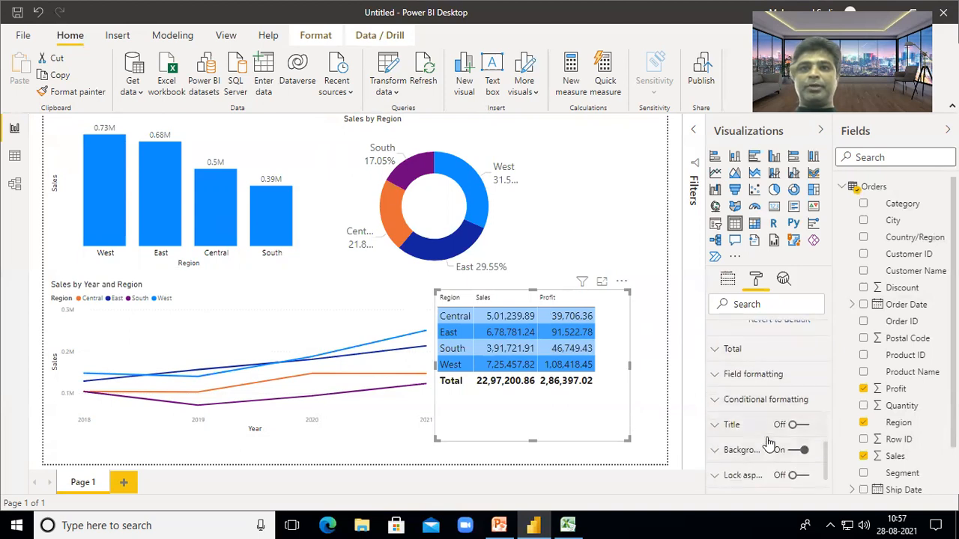
click(804, 356)
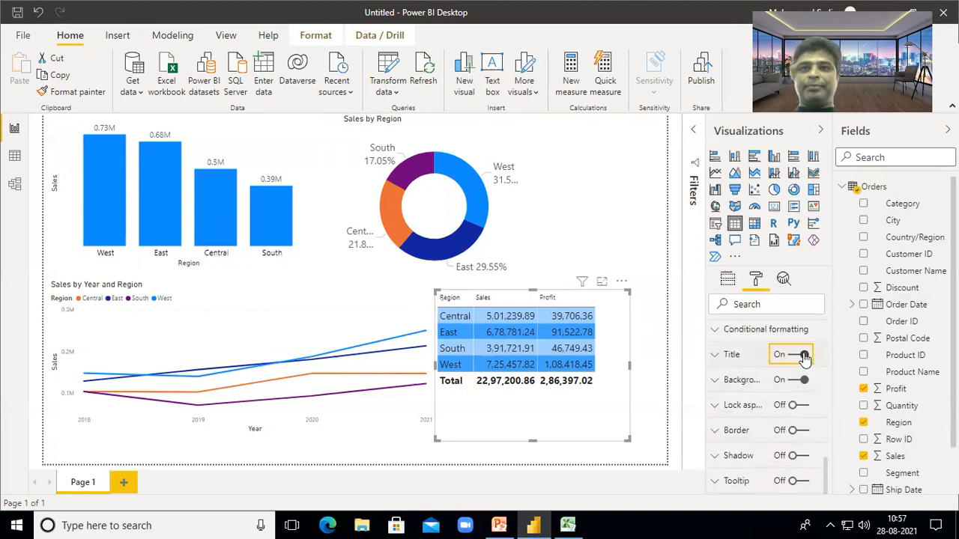
click(795, 357)
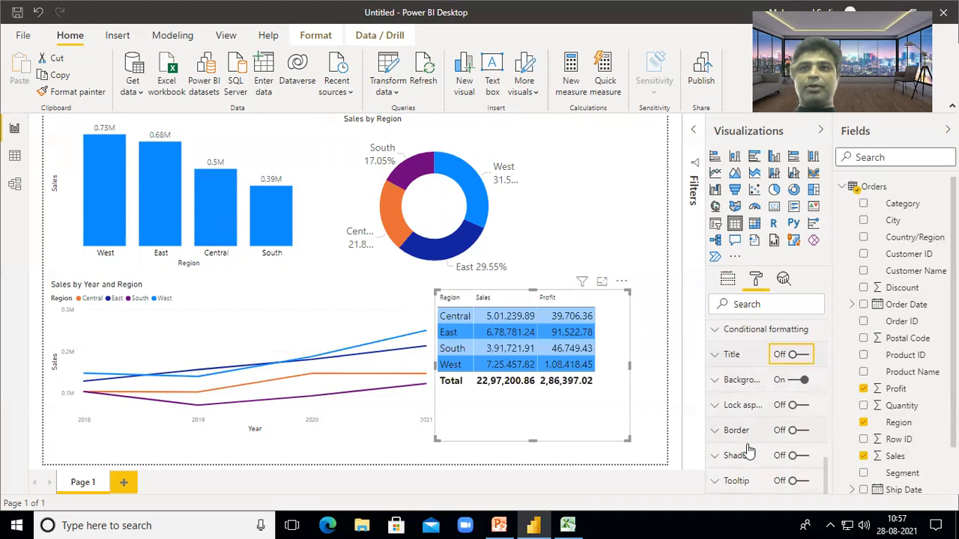
scroll(747, 458, down, 1)
scroll(755, 457, up, 5)
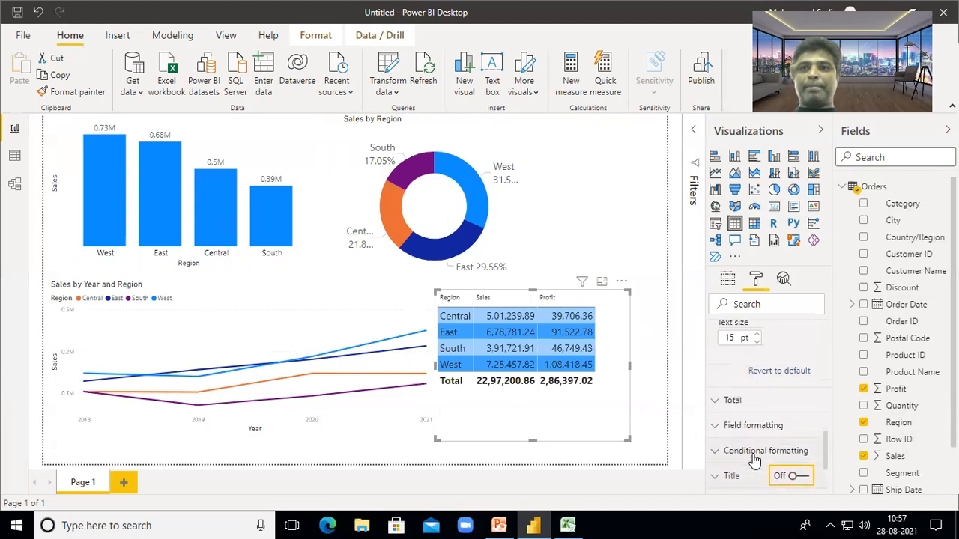
scroll(758, 438, up, 10)
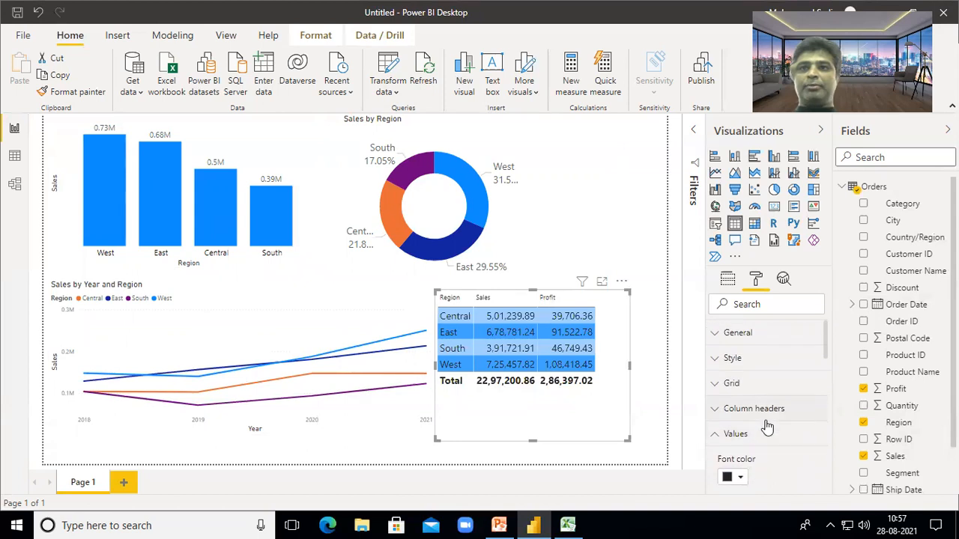
- Enlarge the table's column header text to 15 pt
click(717, 411)
scroll(762, 420, down, 2)
scroll(756, 427, down, 4)
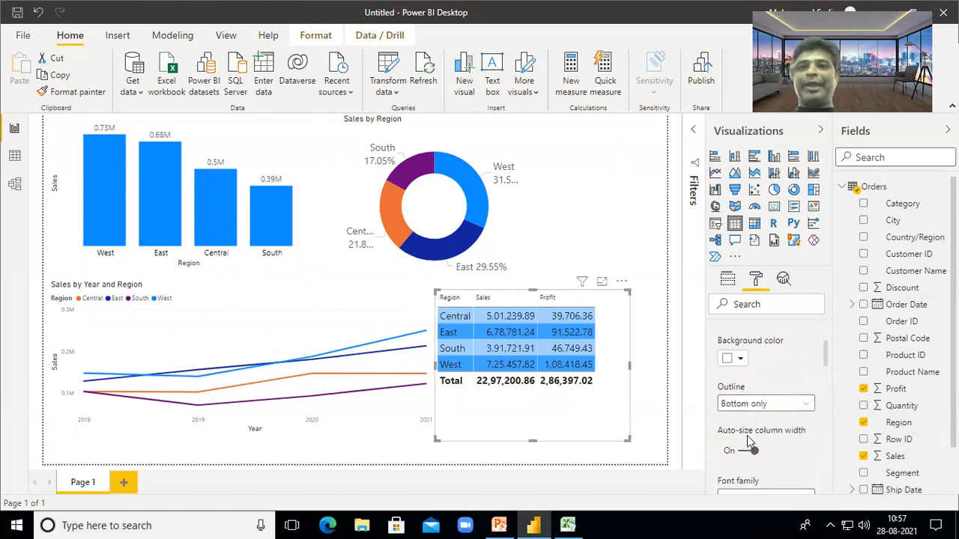
click(756, 396)
click(755, 396)
click(756, 396)
click(756, 396)
click(755, 396)
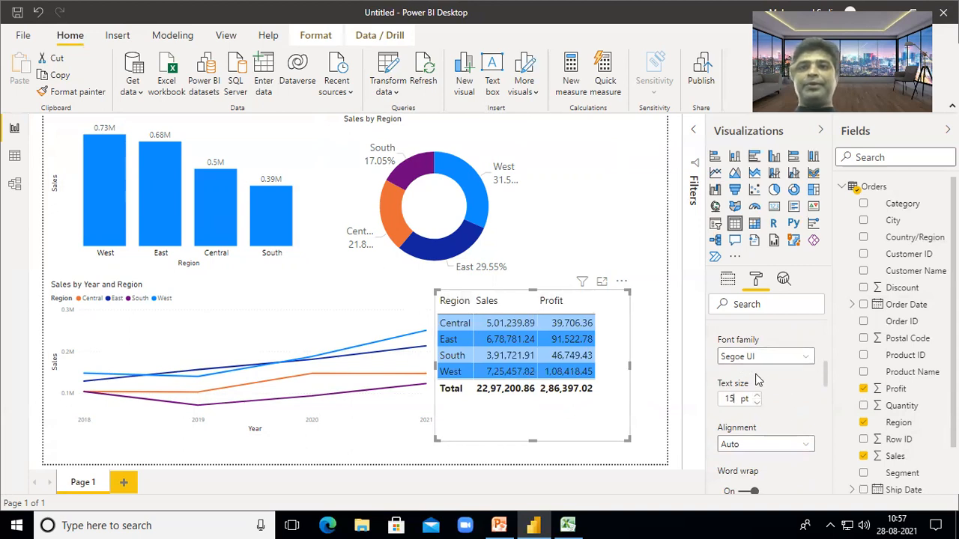
scroll(760, 404, down, 2)
scroll(760, 404, down, 2)
scroll(759, 400, up, 4)
scroll(760, 399, up, 2)
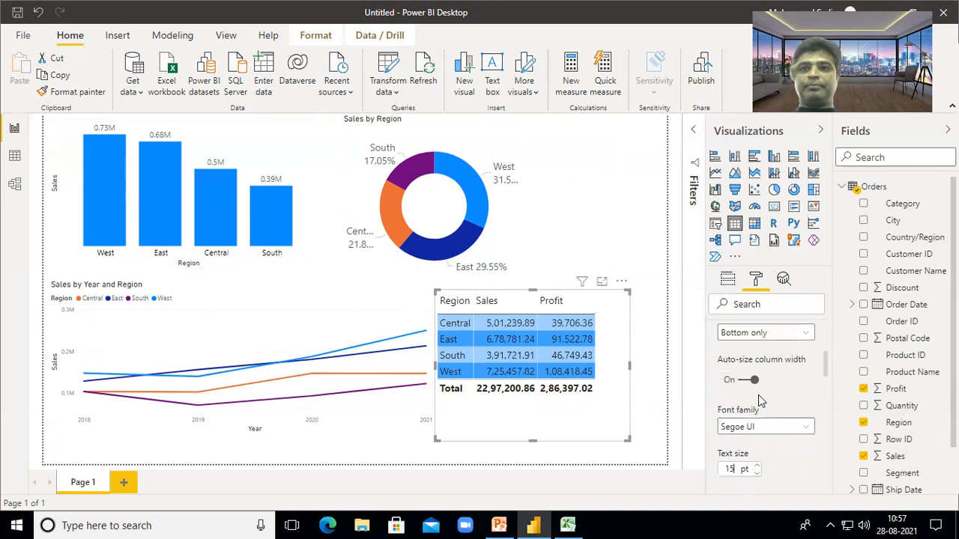
scroll(760, 401, up, 2)
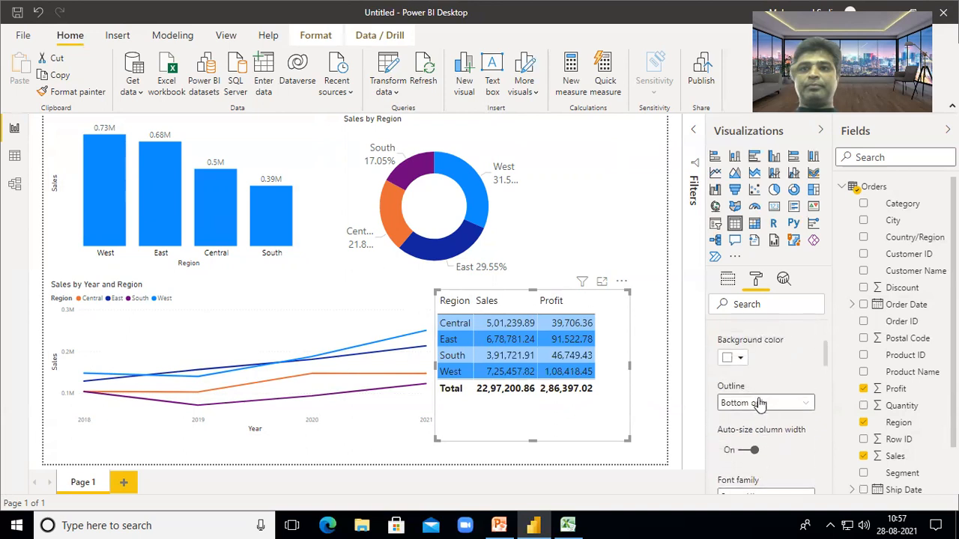
- Give the header row a salmon-orange background and trim the table slightly from its corner
click(741, 359)
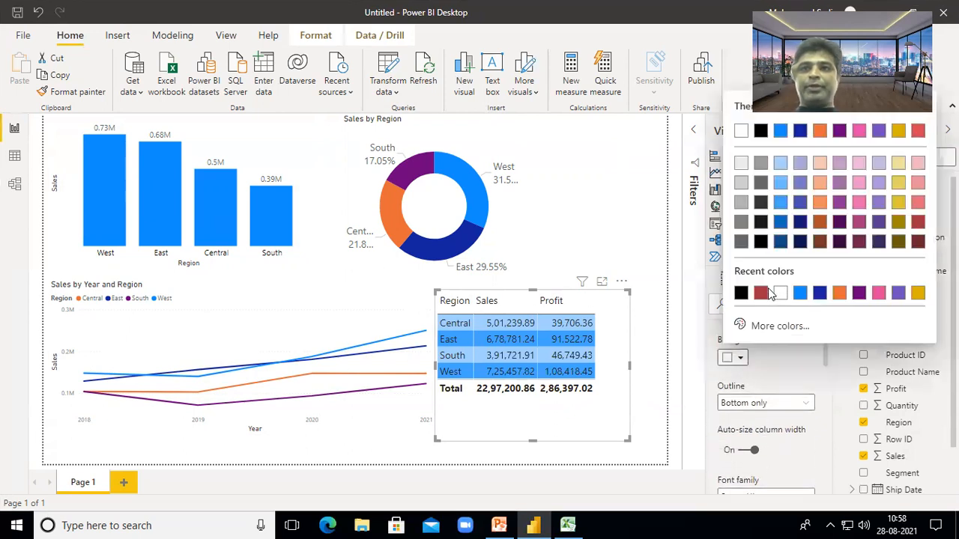
click(761, 293)
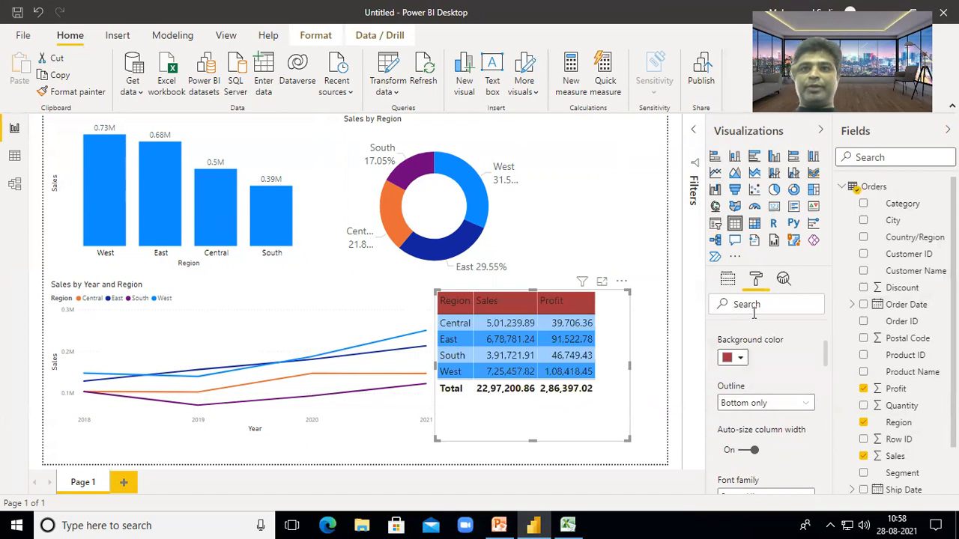
click(740, 358)
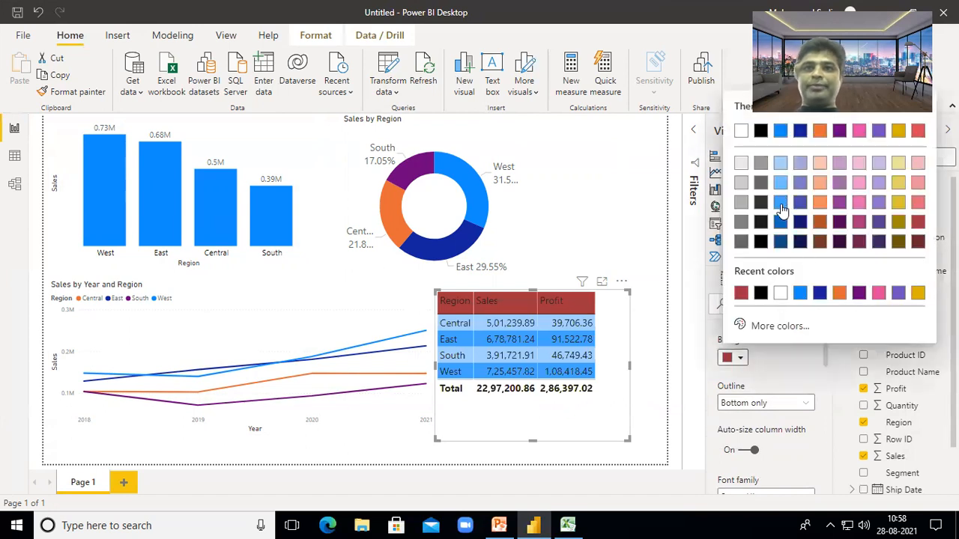
click(819, 182)
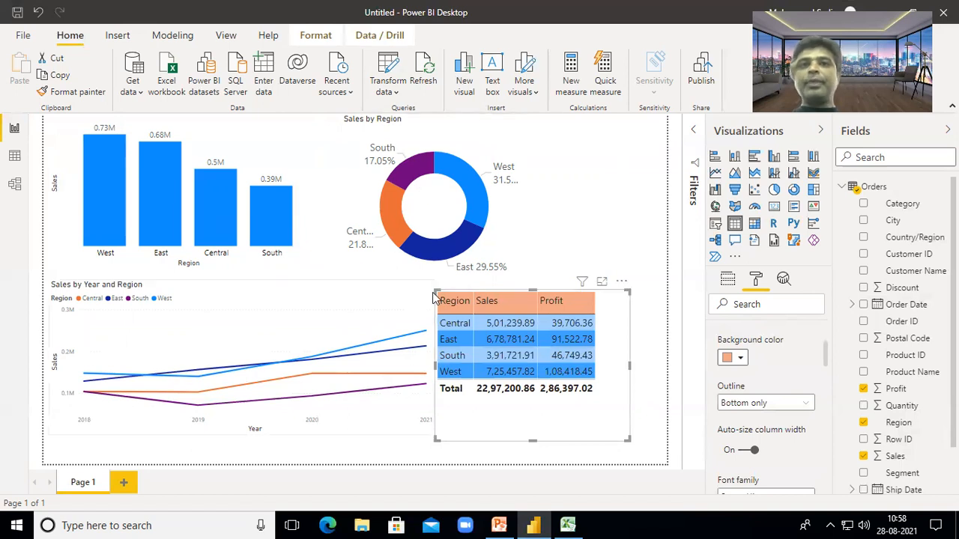
drag(433, 290, 446, 296)
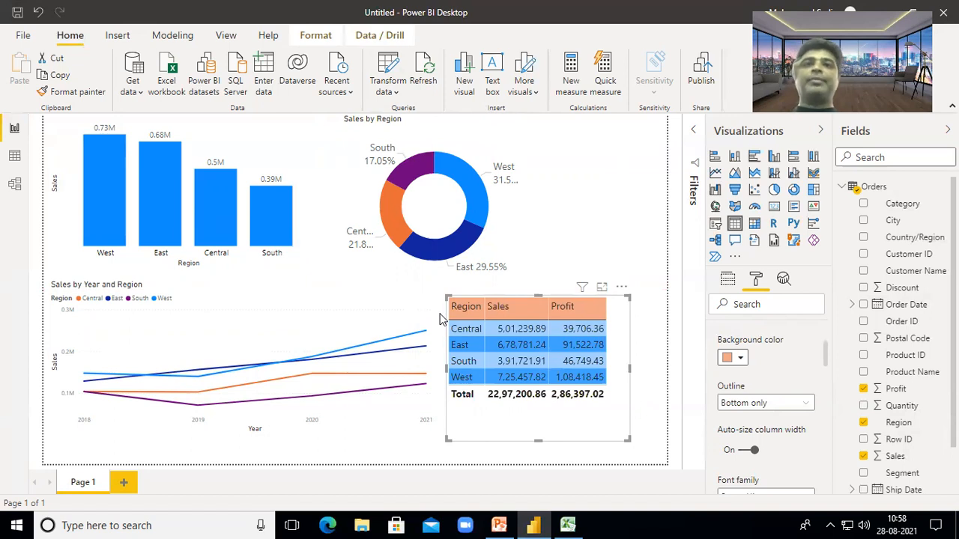
click(599, 231)
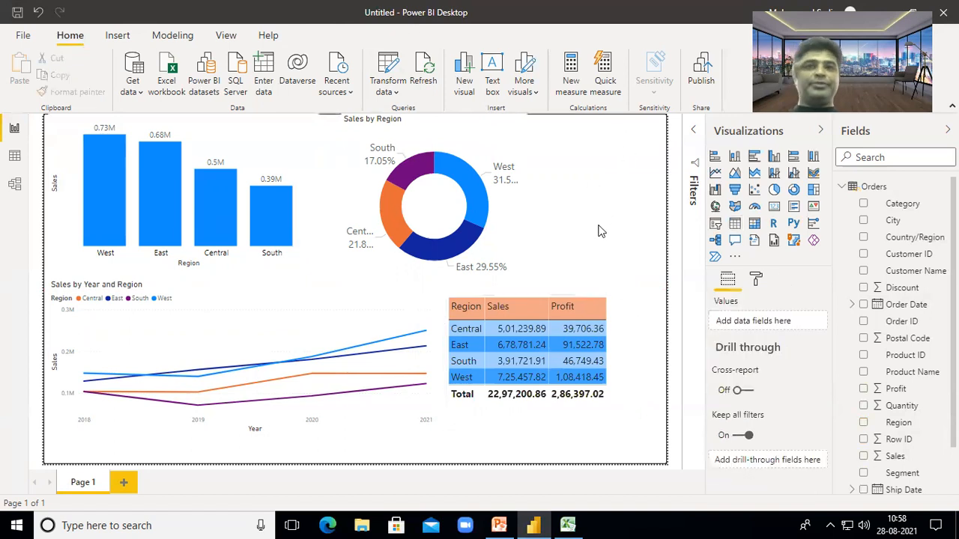
- Add a card showing total Sales of 2.30M and resize it into a short, wide tile
click(773, 207)
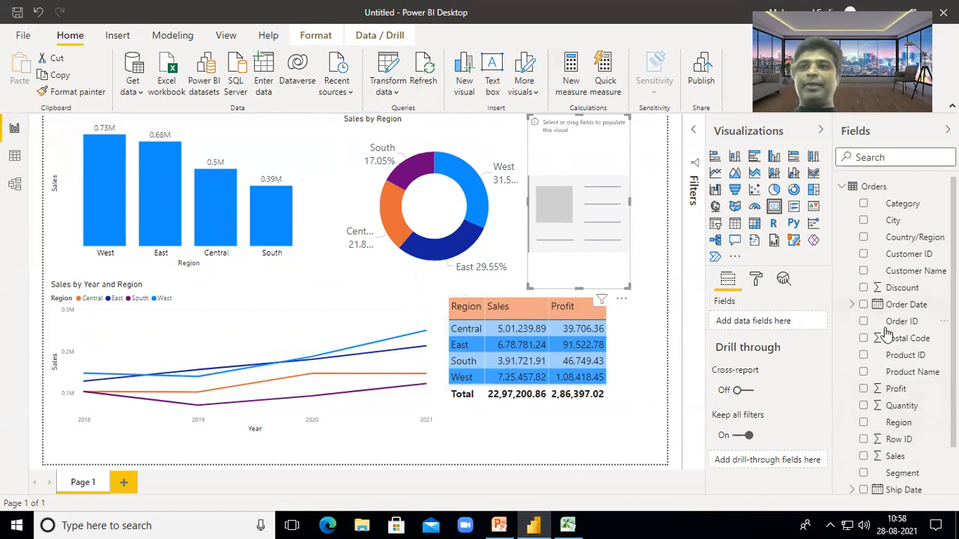
scroll(883, 337, down, 2)
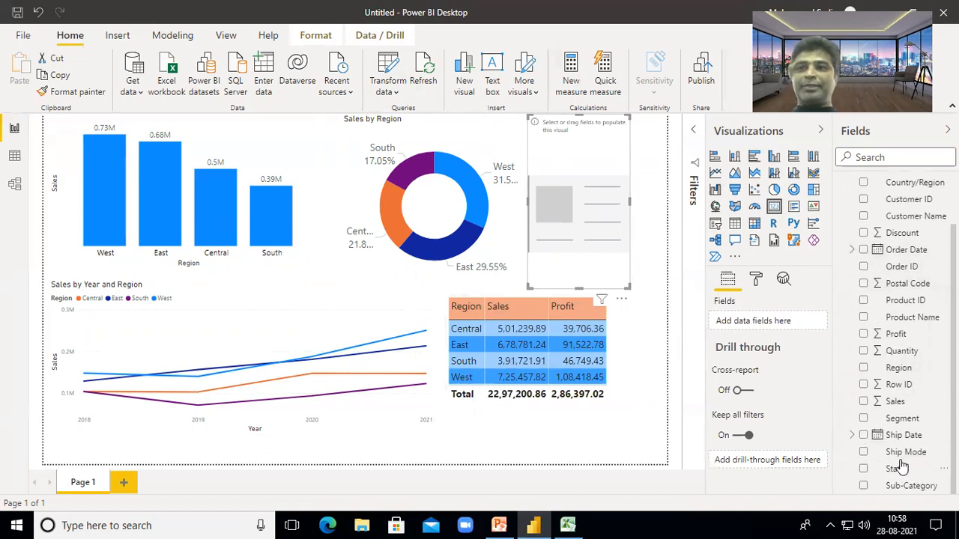
click(863, 403)
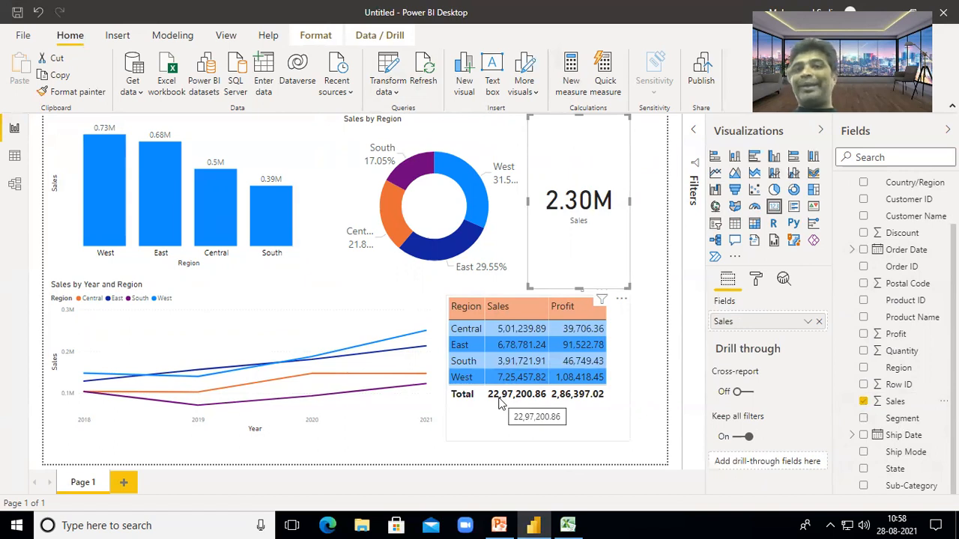
drag(576, 287, 594, 172)
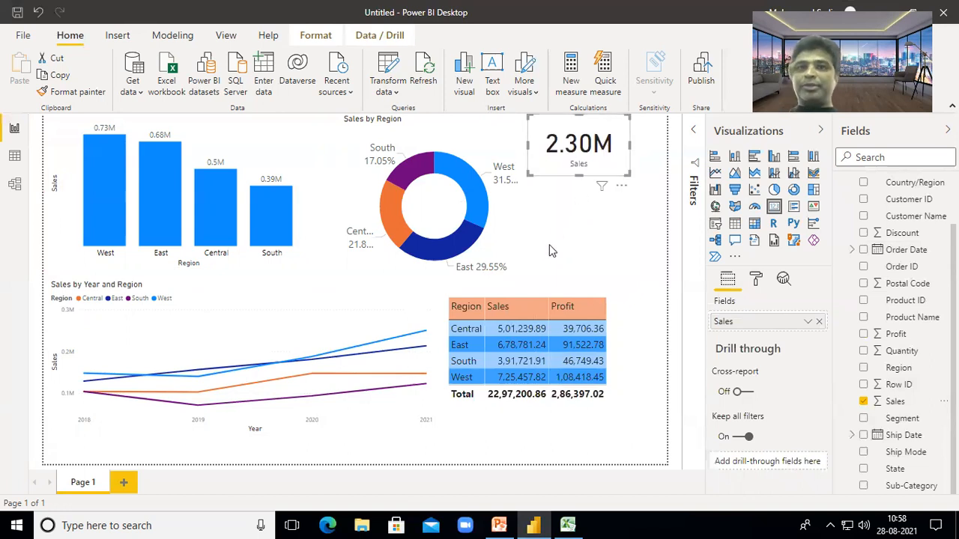
drag(631, 144, 655, 144)
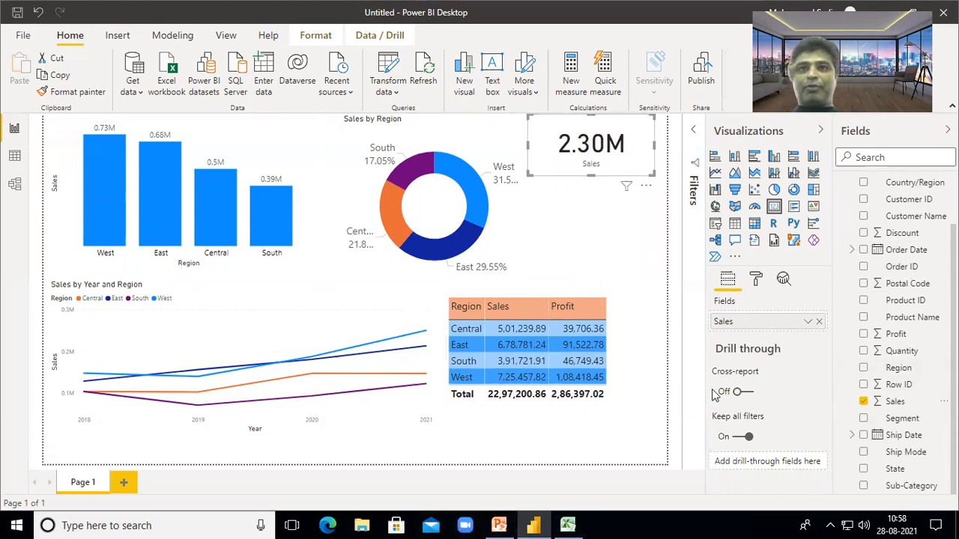
- In the card's Data label formatting, enter a value text size of 36
click(758, 278)
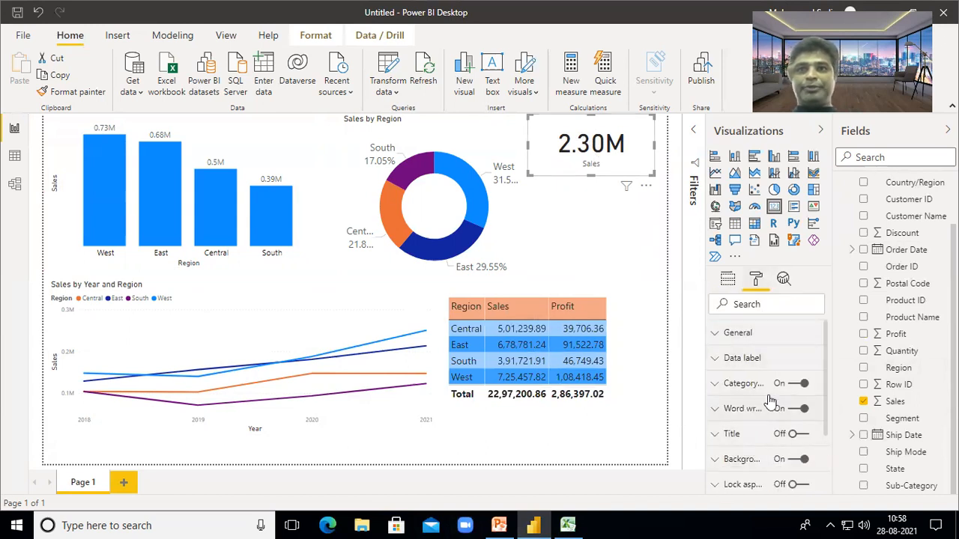
click(750, 359)
scroll(755, 427, down, 2)
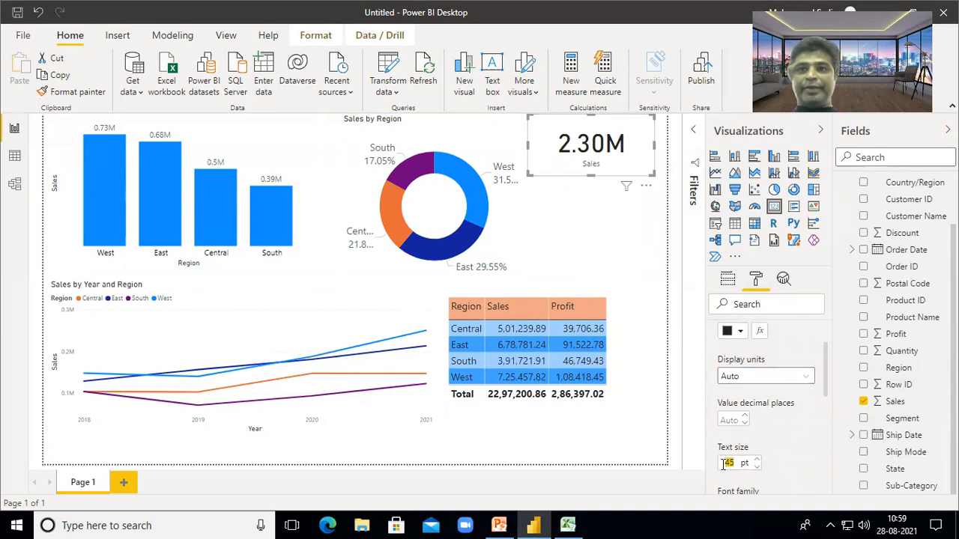
text(36)
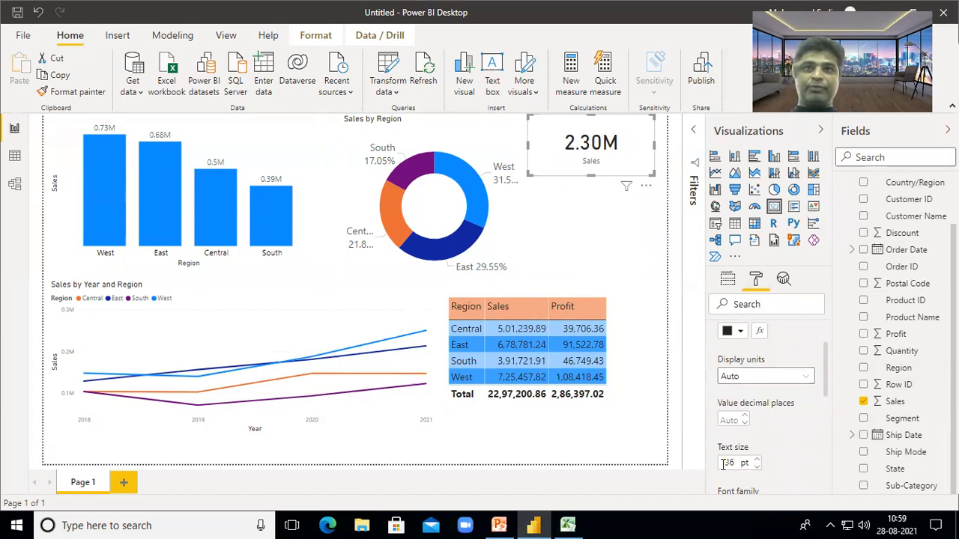
scroll(790, 366, up, 1)
scroll(791, 366, down, 1)
scroll(749, 371, up, 2)
click(734, 360)
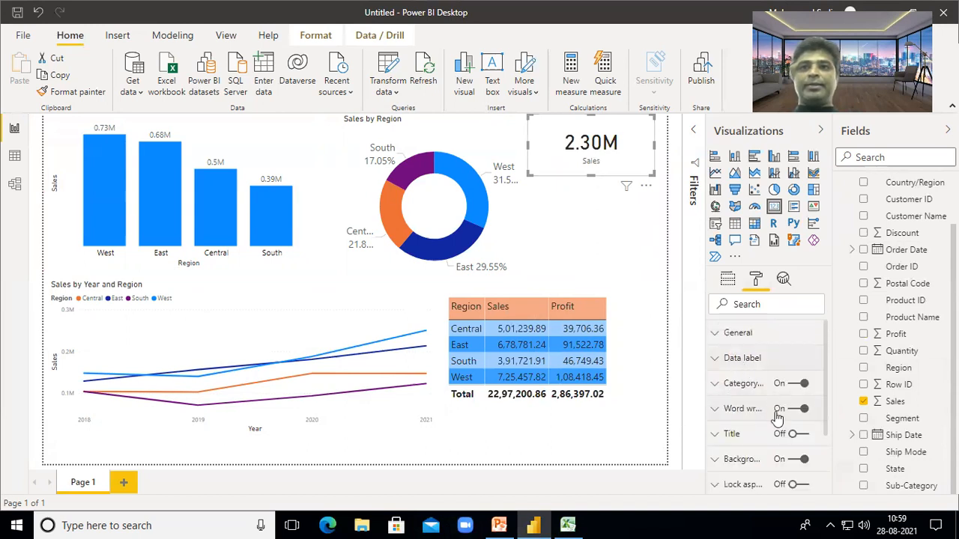
- Review the card's title, data label and position-and-size settings
scroll(740, 386, down, 1)
click(733, 364)
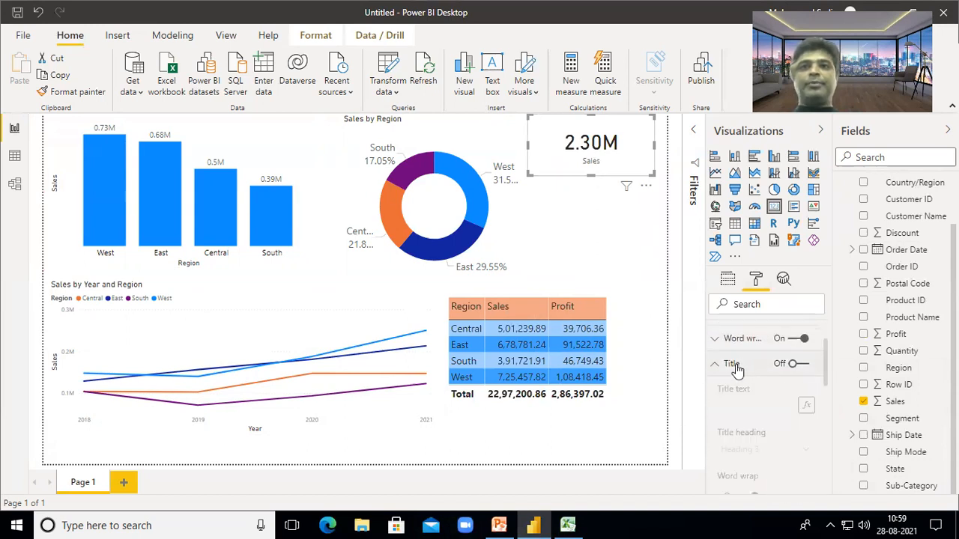
click(738, 367)
scroll(751, 392, down, 1)
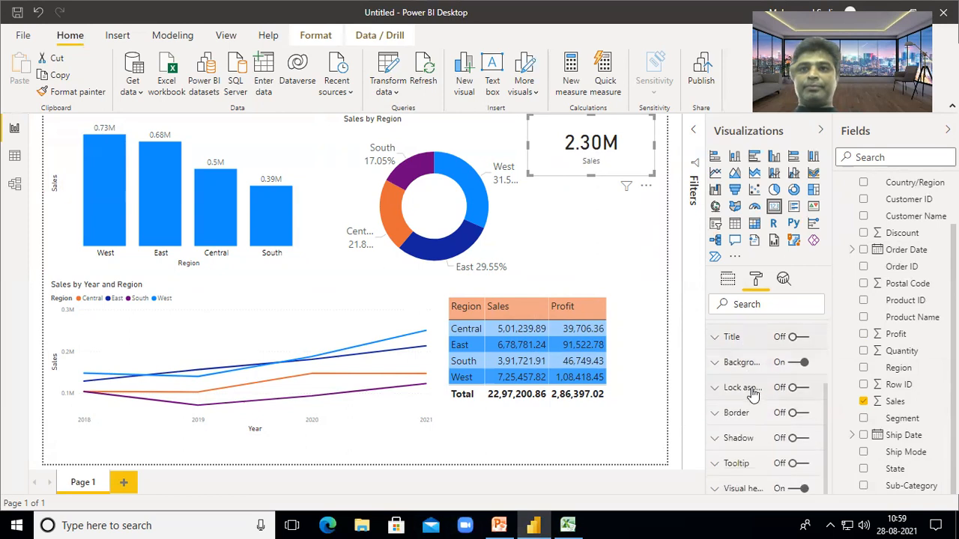
scroll(761, 442, up, 1)
scroll(762, 444, up, 3)
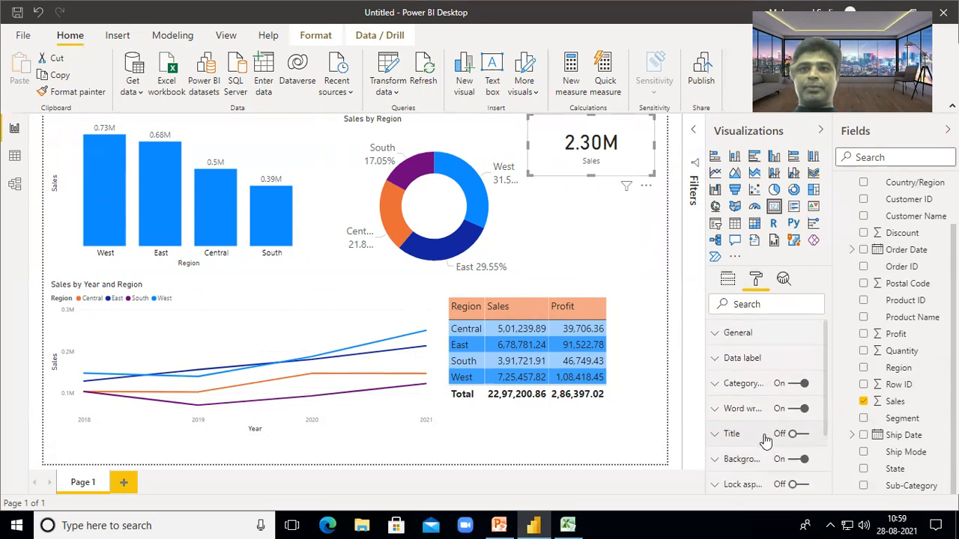
click(749, 359)
scroll(758, 433, down, 1)
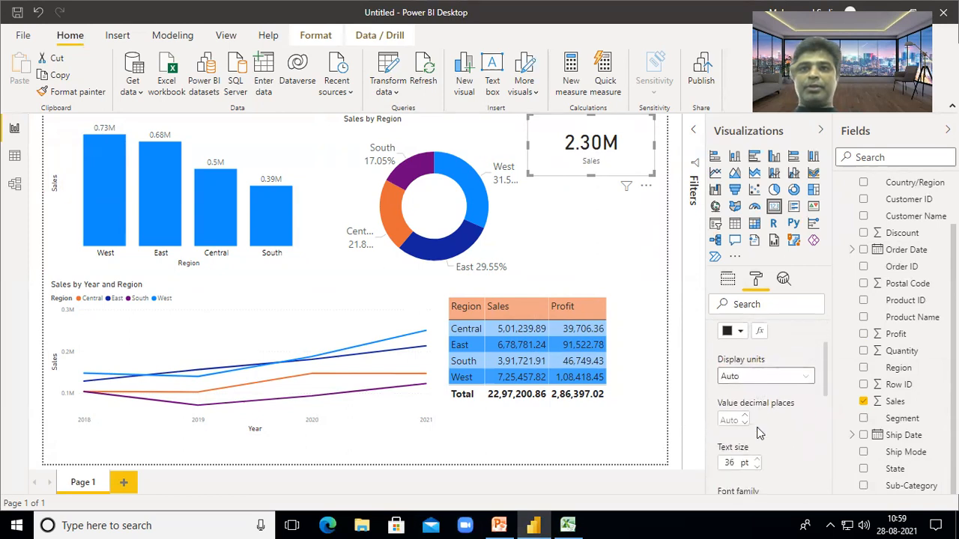
scroll(749, 401, up, 1)
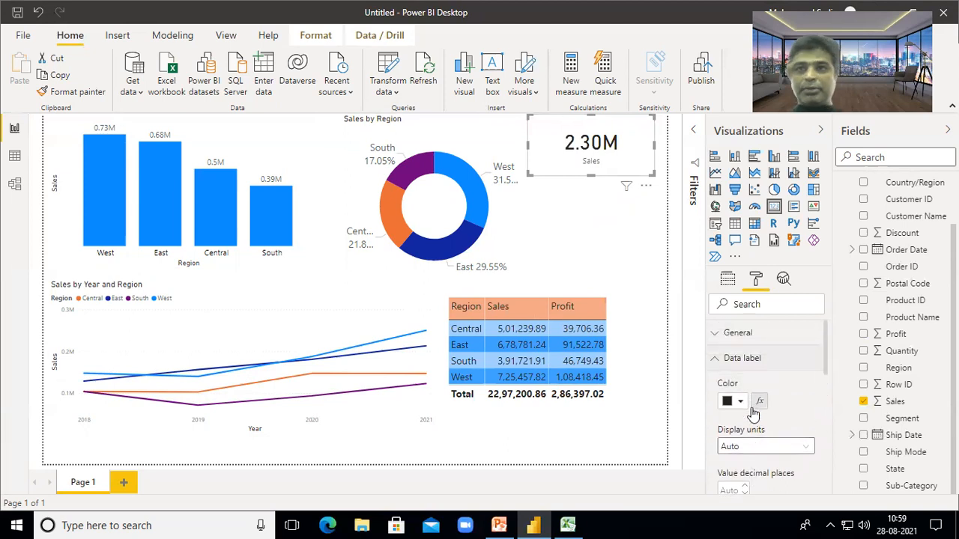
click(742, 335)
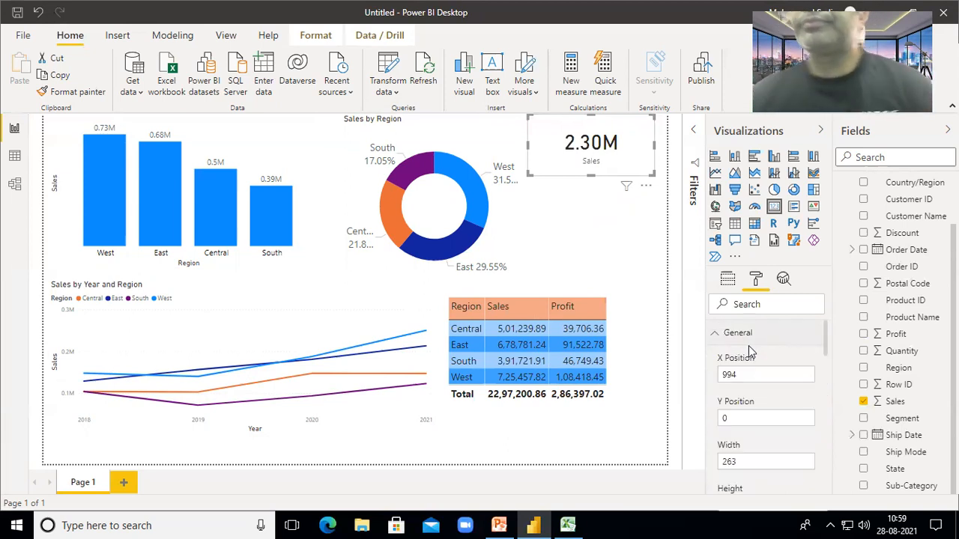
scroll(751, 359, down, 4)
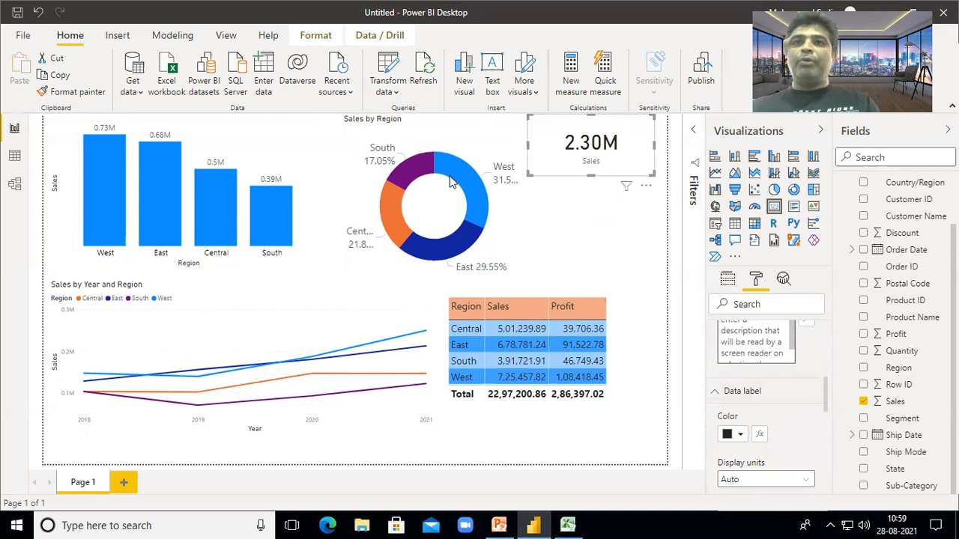
scroll(780, 413, down, 1)
scroll(781, 413, up, 1)
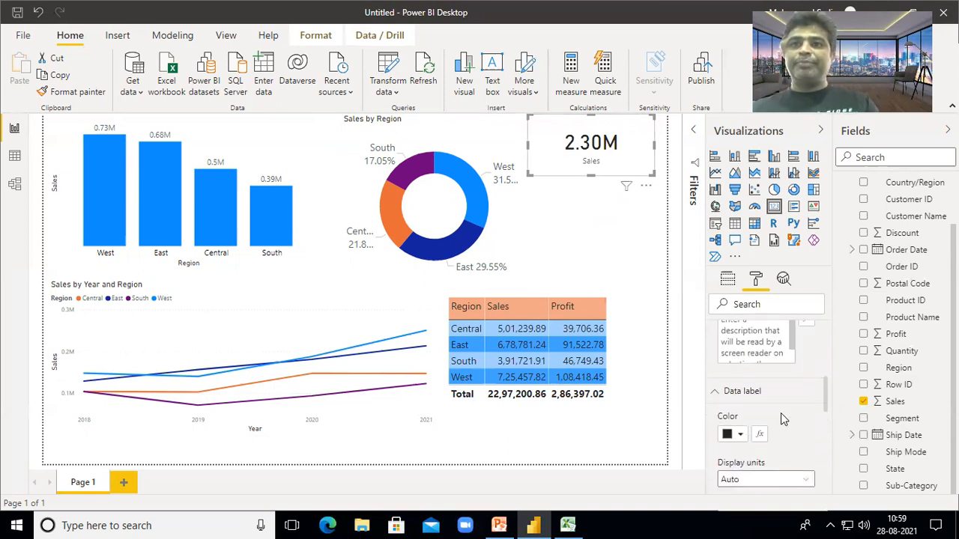
scroll(780, 419, down, 1)
scroll(781, 415, up, 1)
scroll(779, 416, down, 2)
- Lower the value text size to 34 pt and toggle the Sales category label off and on
click(756, 429)
click(756, 429)
scroll(784, 424, down, 1)
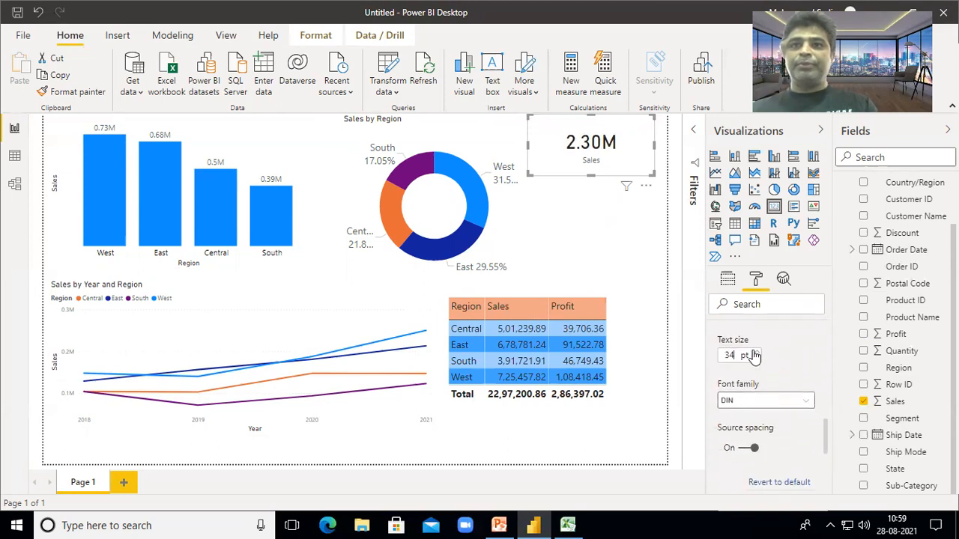
scroll(792, 389, down, 2)
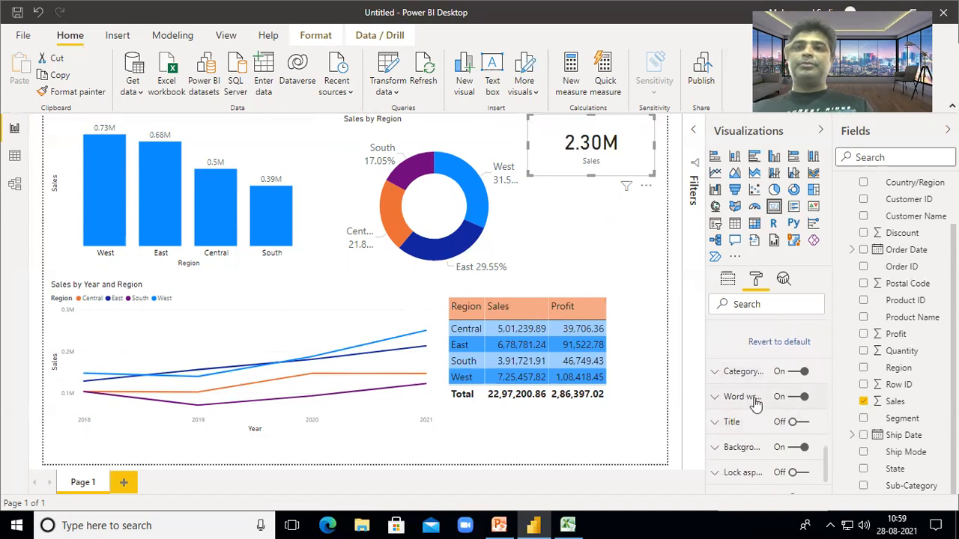
scroll(767, 421, down, 1)
scroll(769, 426, down, 1)
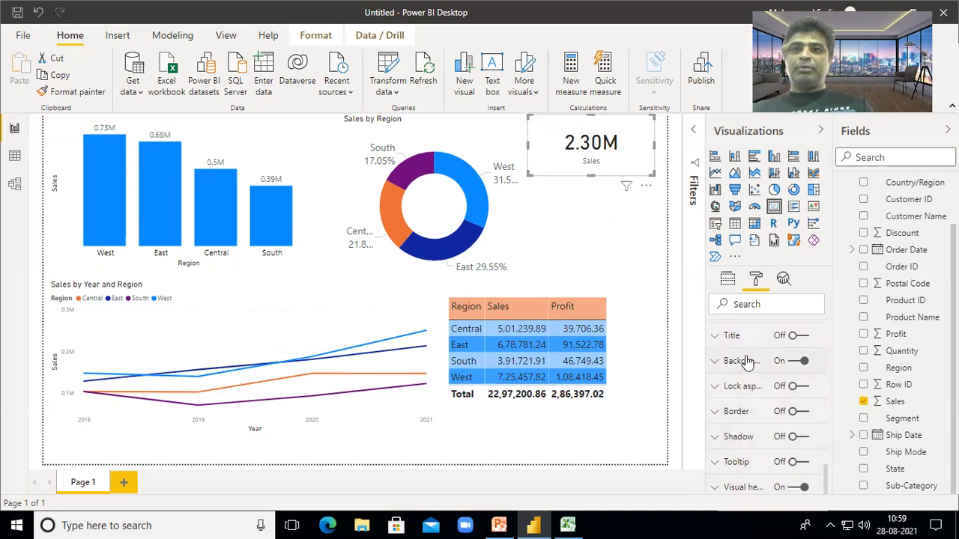
scroll(747, 362, up, 2)
scroll(749, 442, down, 5)
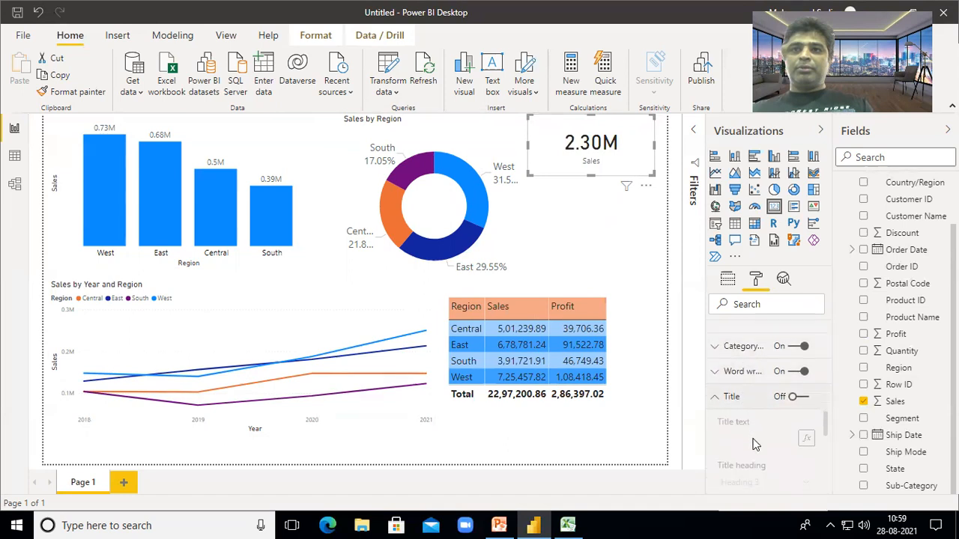
scroll(757, 442, up, 6)
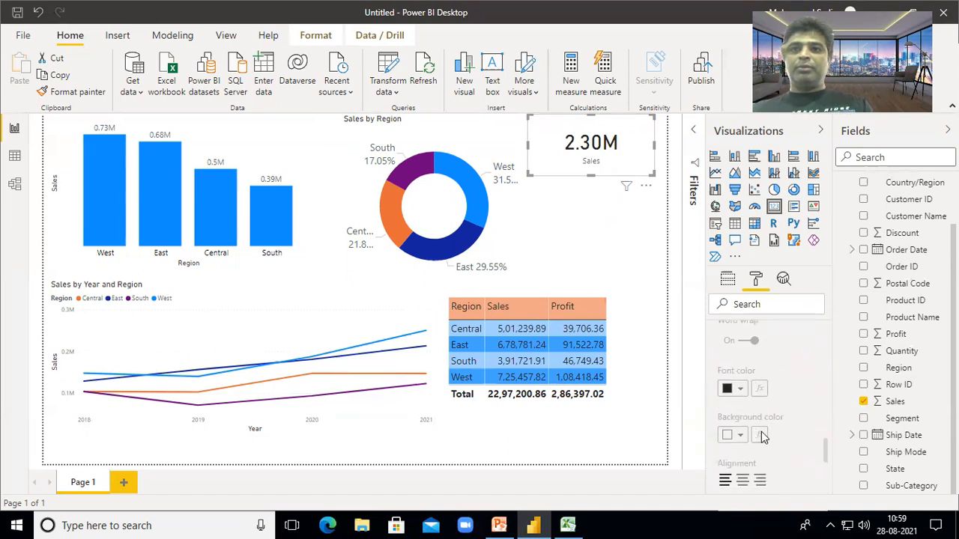
click(731, 409)
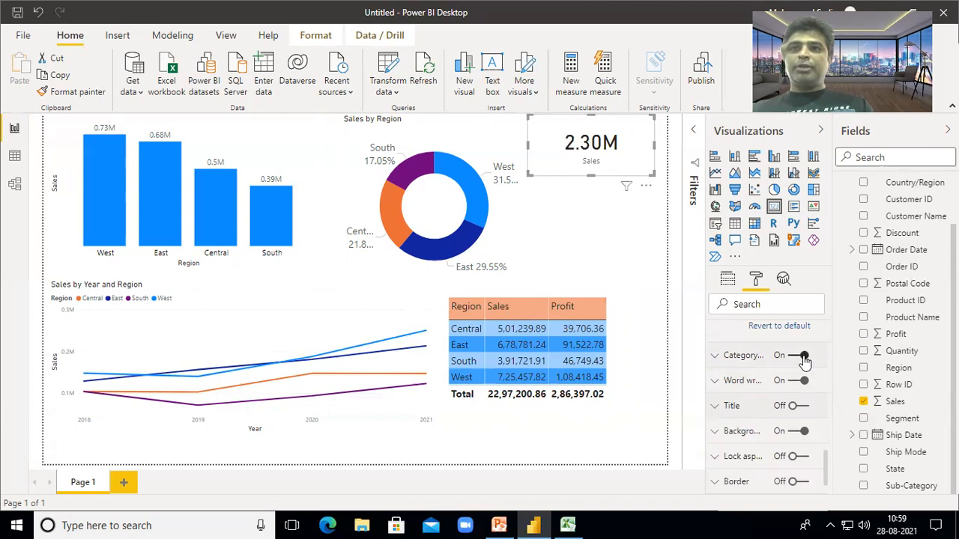
scroll(761, 371, up, 2)
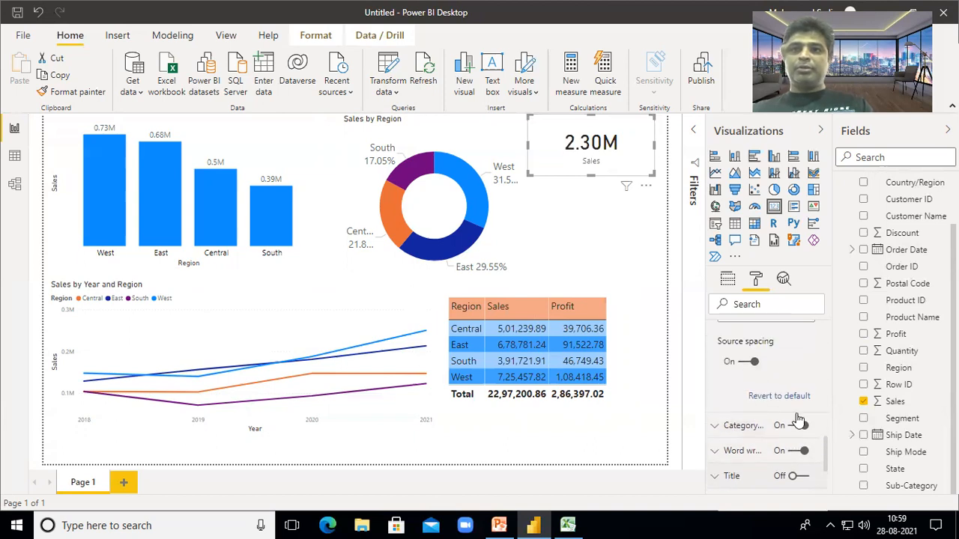
click(796, 427)
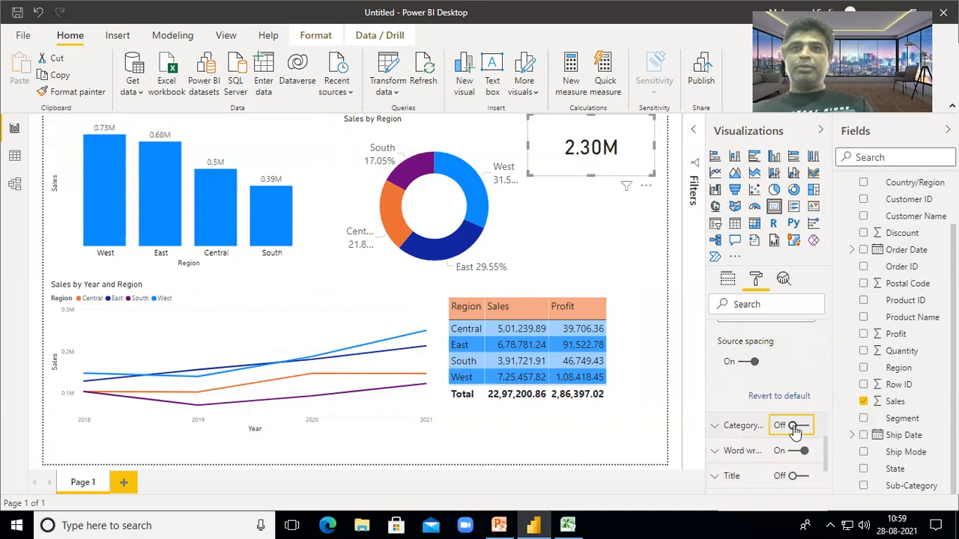
click(795, 427)
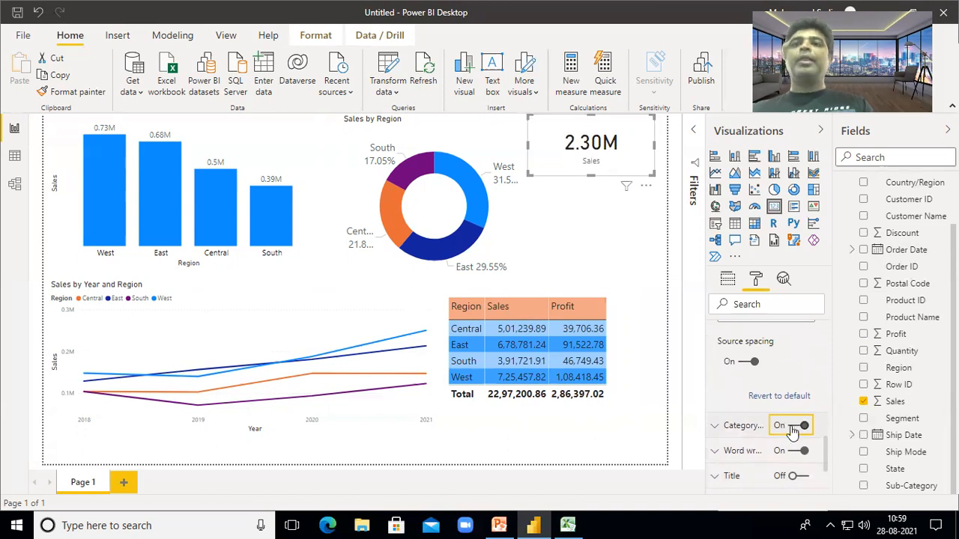
- Set the Sales category label to 20 pt in the pink recent colour
click(741, 427)
scroll(749, 427, down, 2)
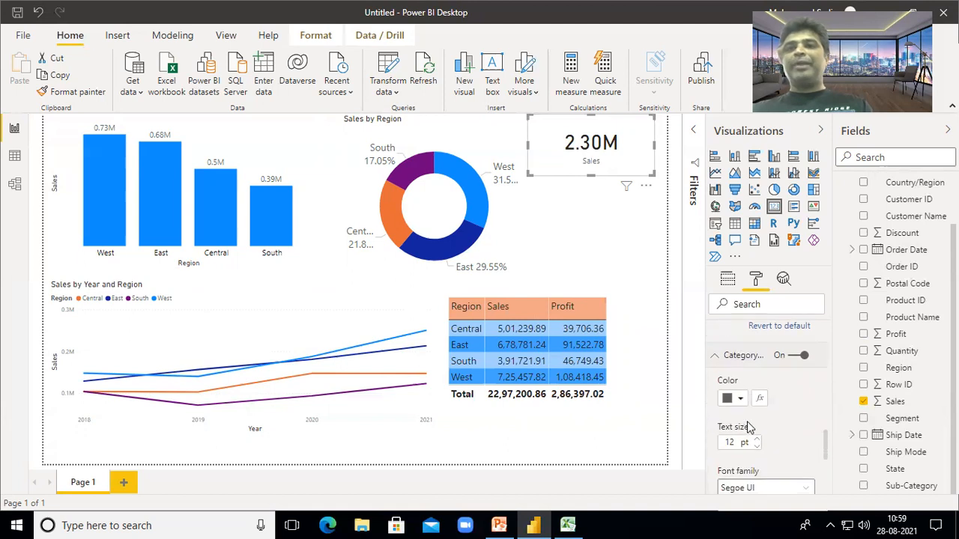
scroll(748, 431, down, 2)
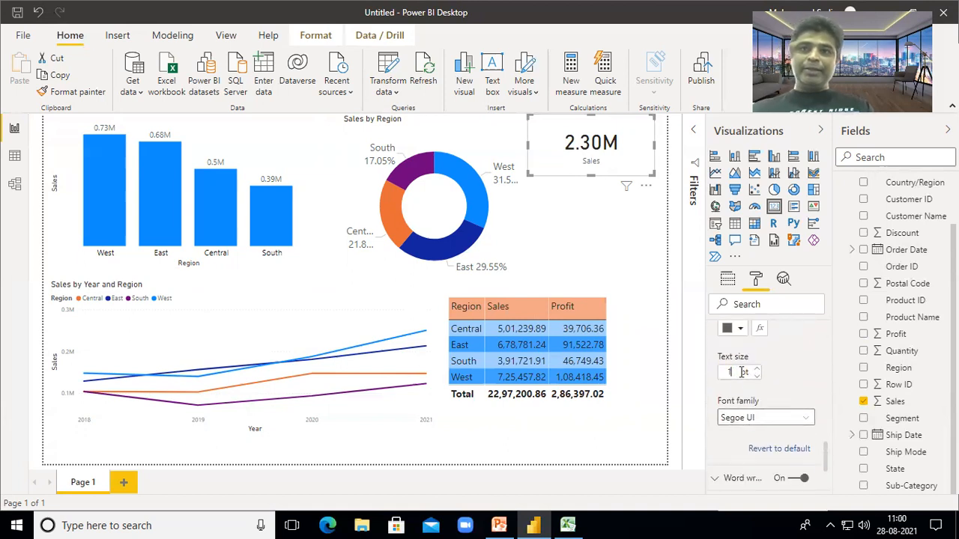
text(20)
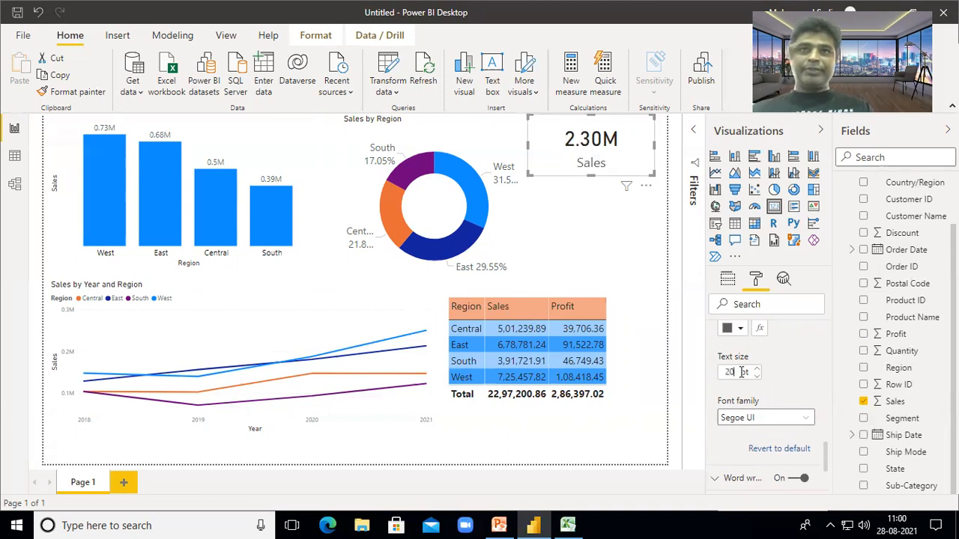
click(738, 329)
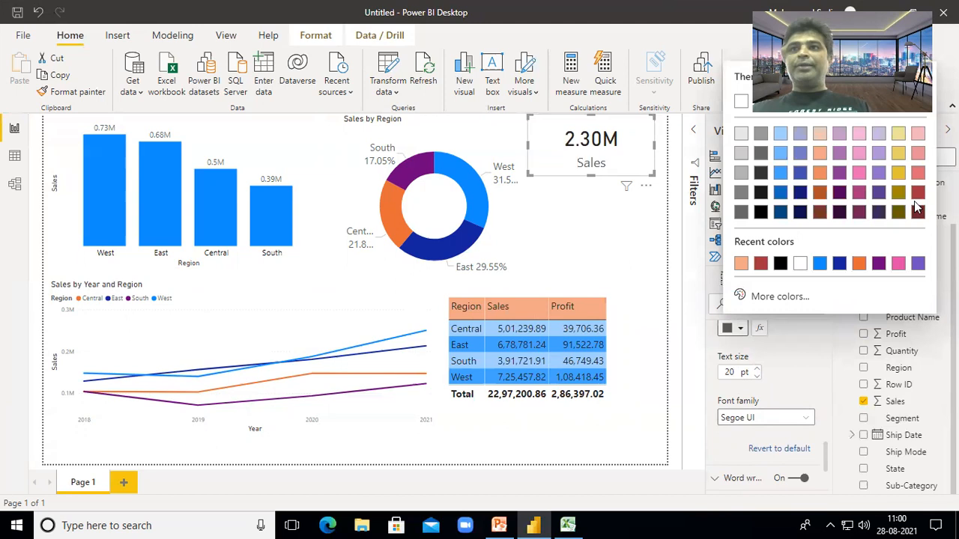
click(897, 264)
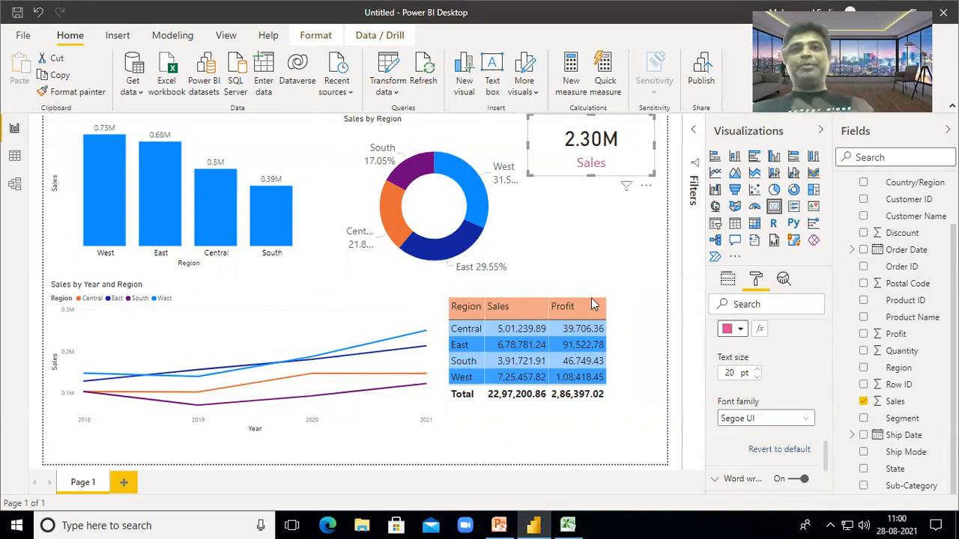
- Make the Sales card slightly shorter and deselect it
scroll(794, 371, up, 4)
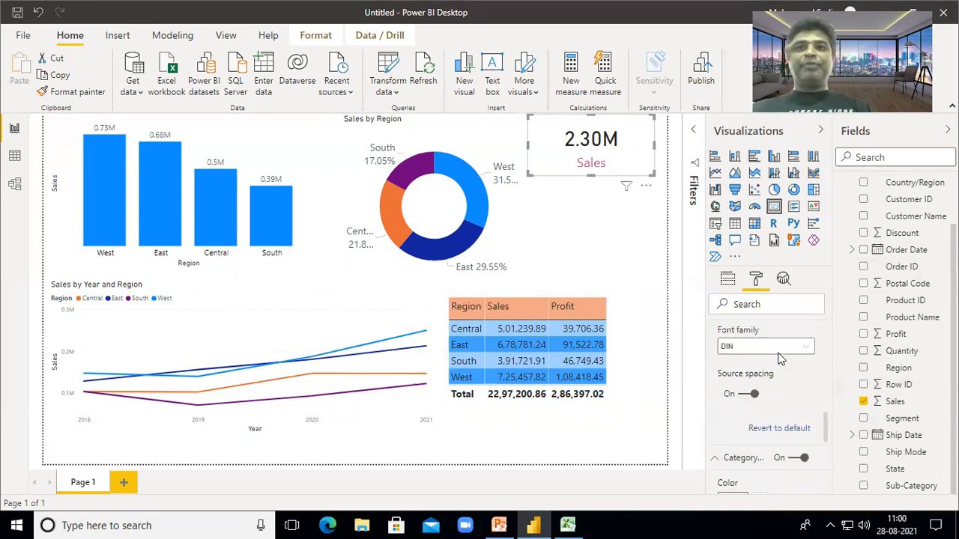
drag(591, 171, 597, 171)
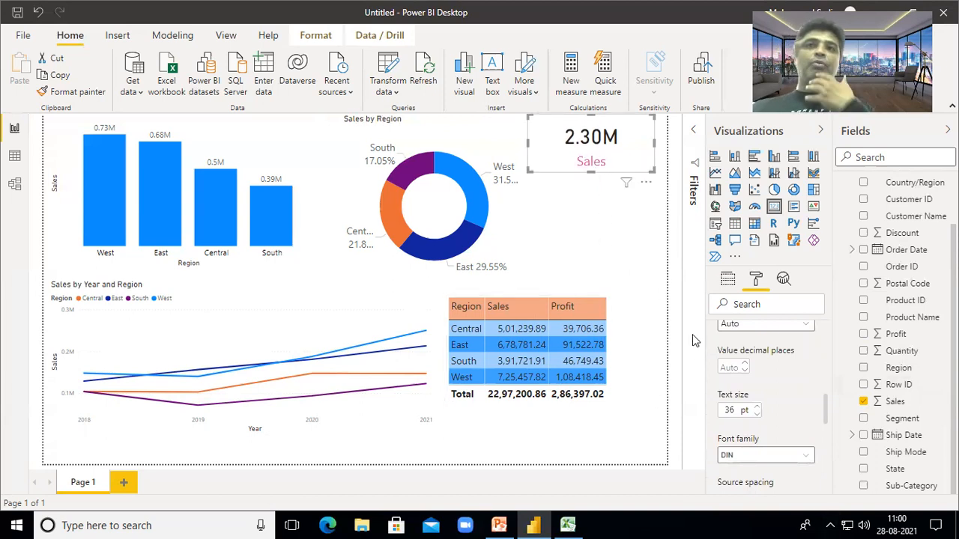
click(633, 239)
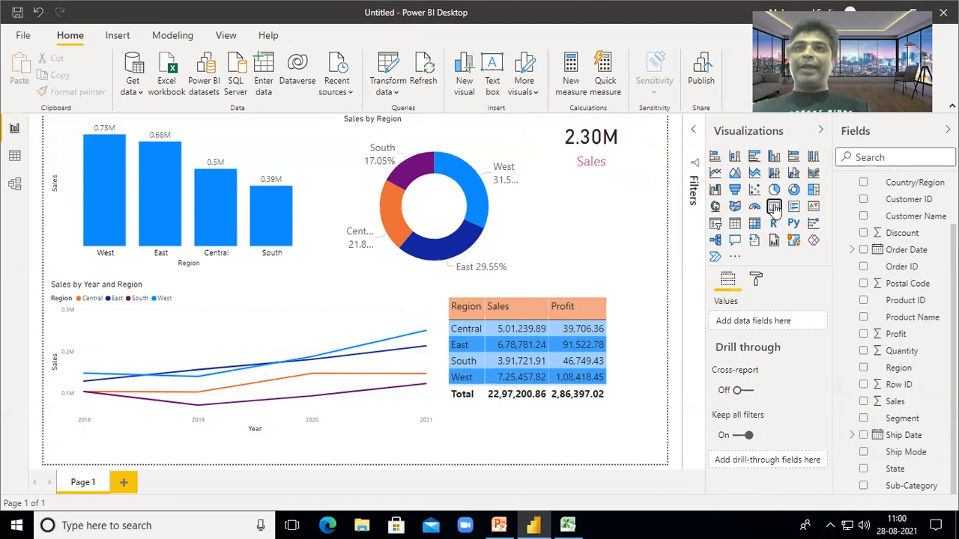
- Add a Profit card showing 286.40K and copy the Sales card's styling onto it with Format painter
click(772, 206)
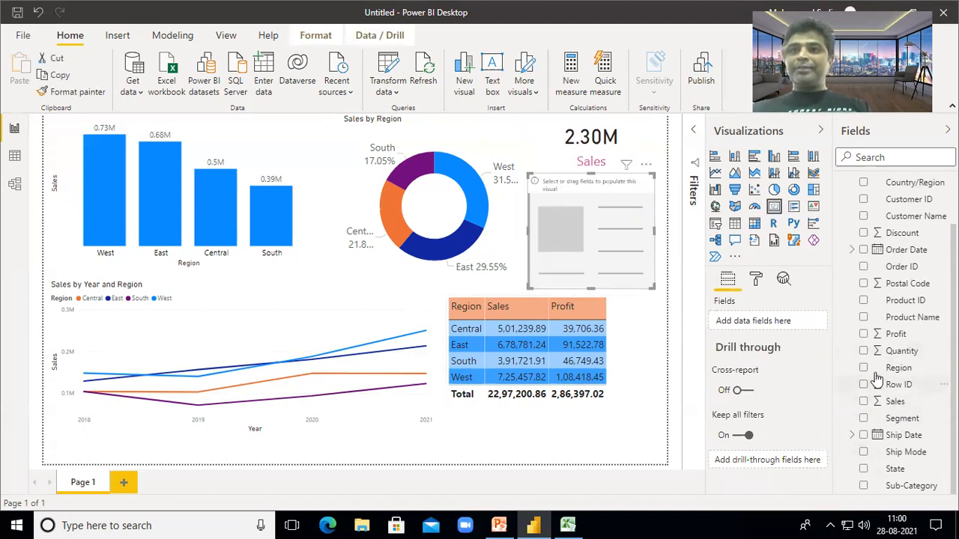
click(864, 334)
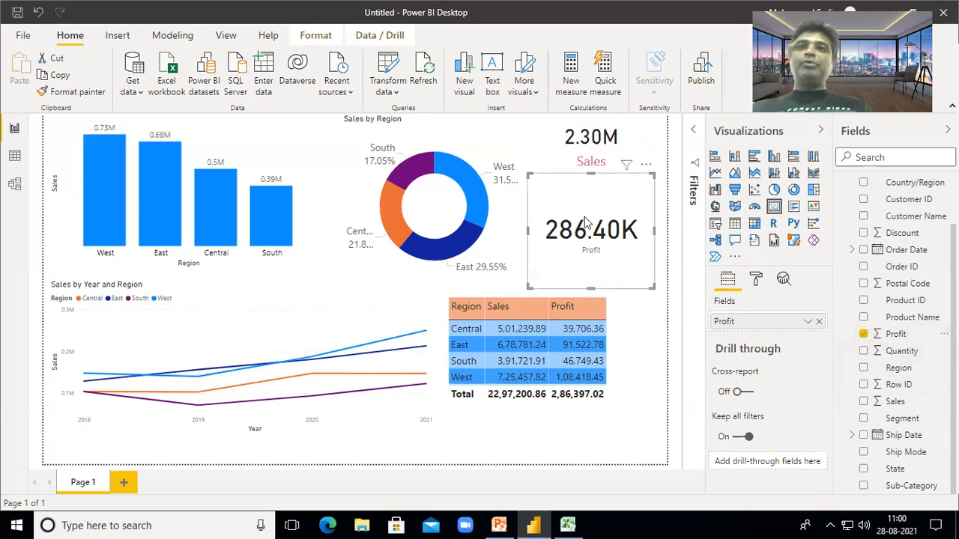
click(606, 150)
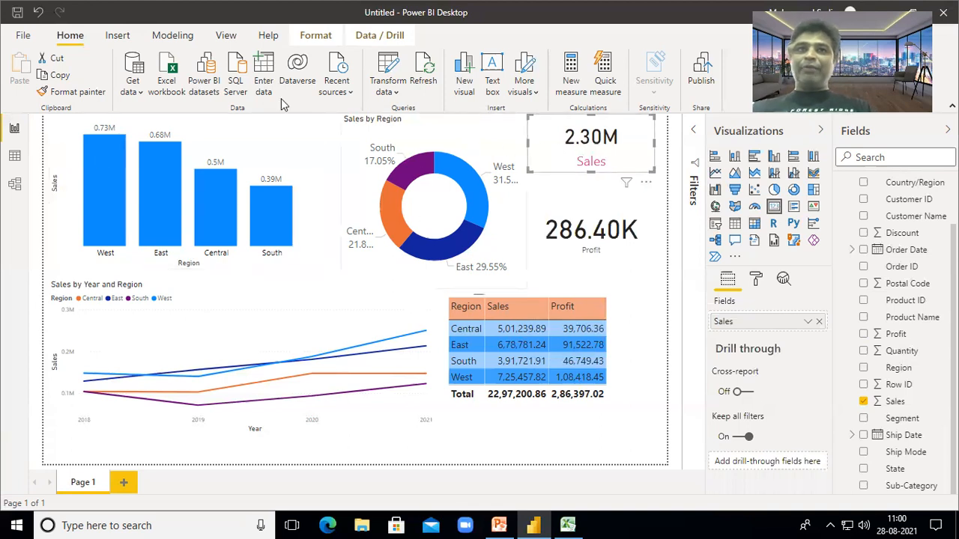
click(75, 94)
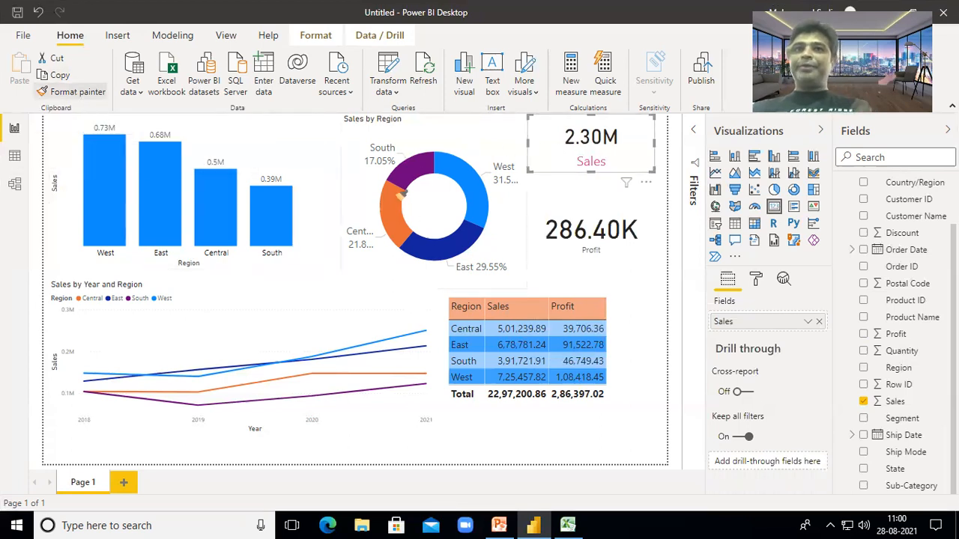
click(570, 231)
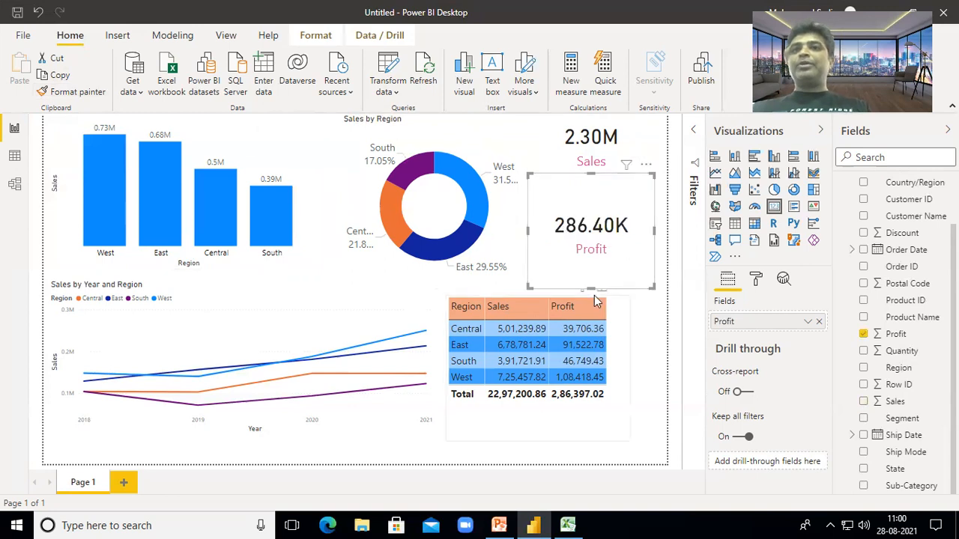
- Shorten the Profit card and move the Region/Sales/Profit table slightly down
drag(591, 285, 592, 234)
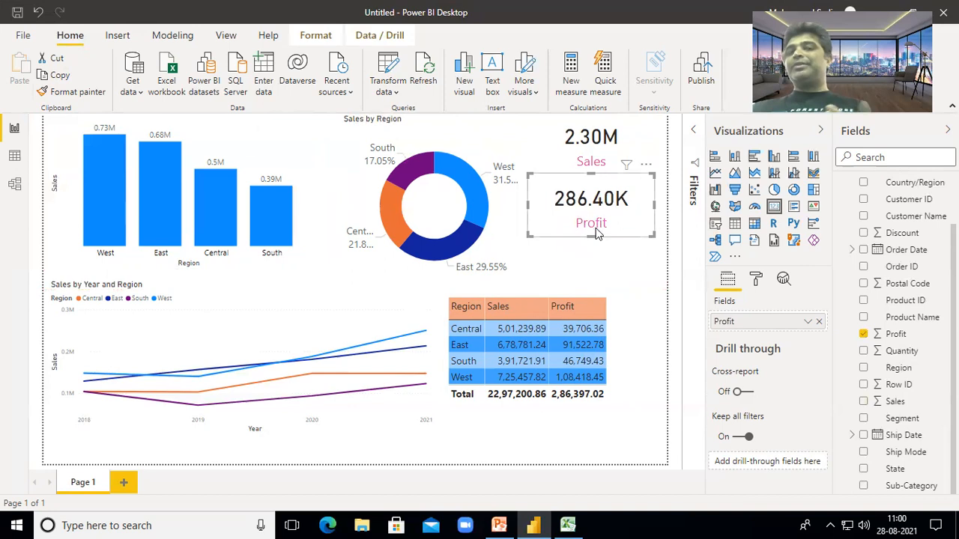
drag(593, 238, 593, 230)
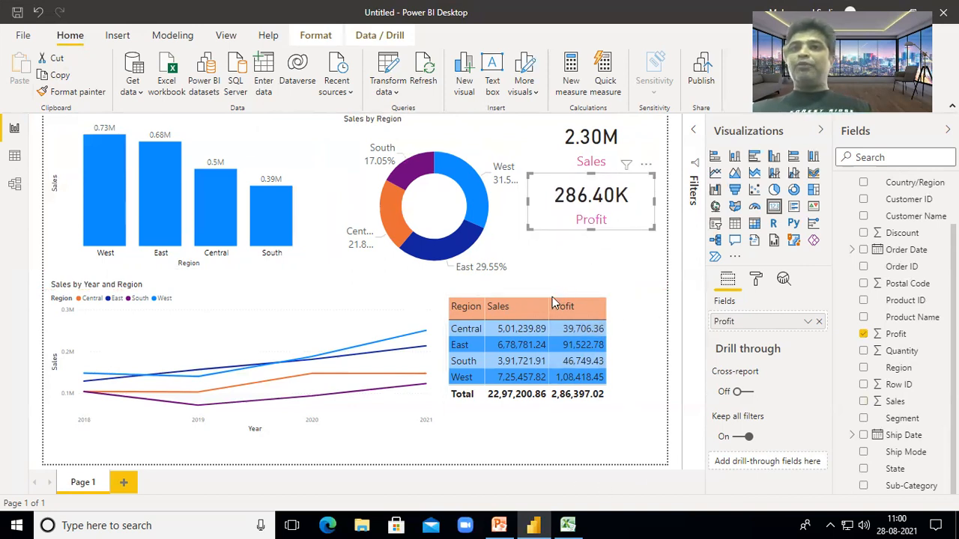
drag(624, 301, 624, 324)
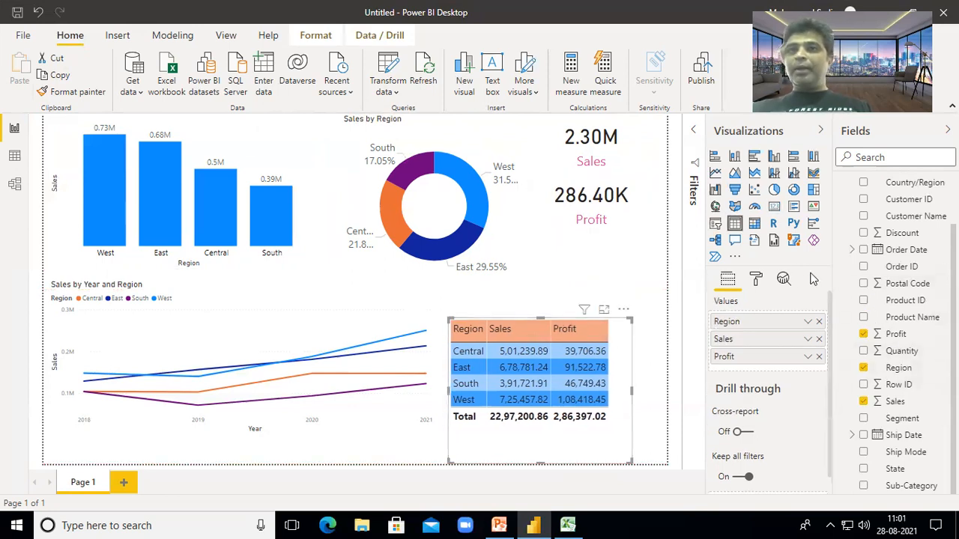
- Add a Quantity card showing 38K and apply the Profit card's styling with Format painter
click(641, 267)
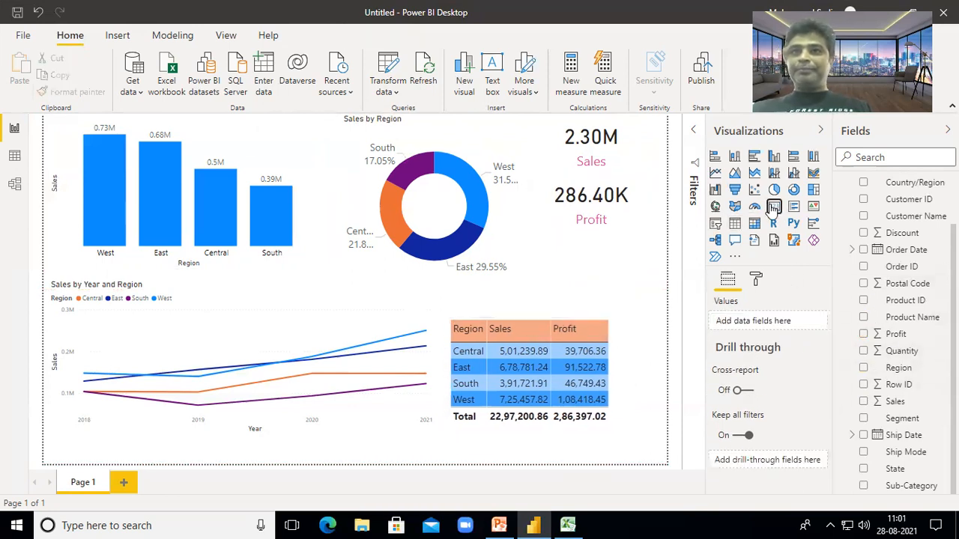
click(774, 206)
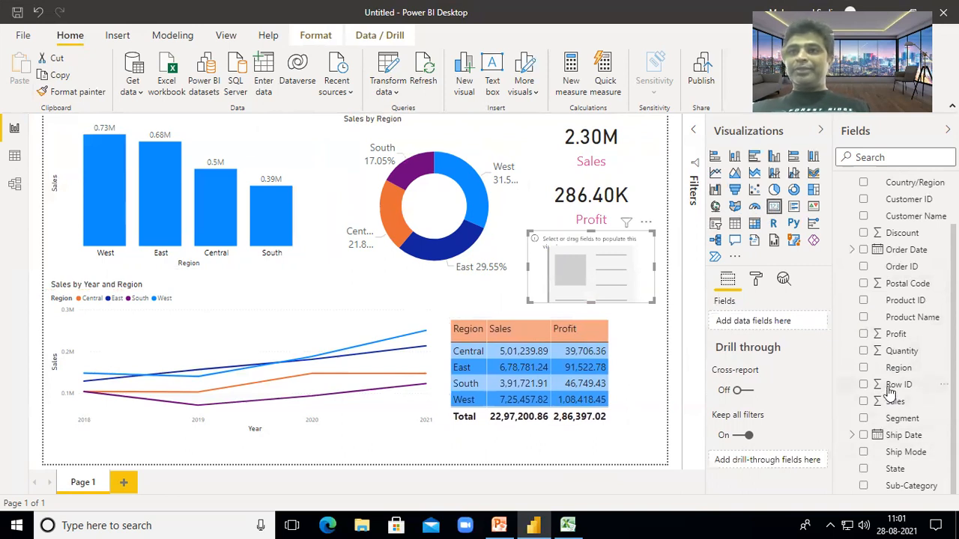
click(864, 351)
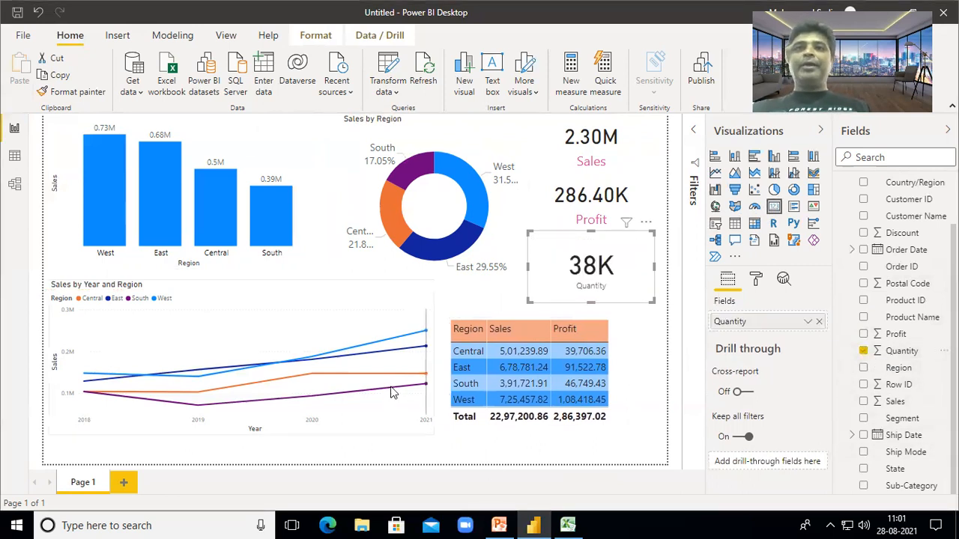
click(591, 213)
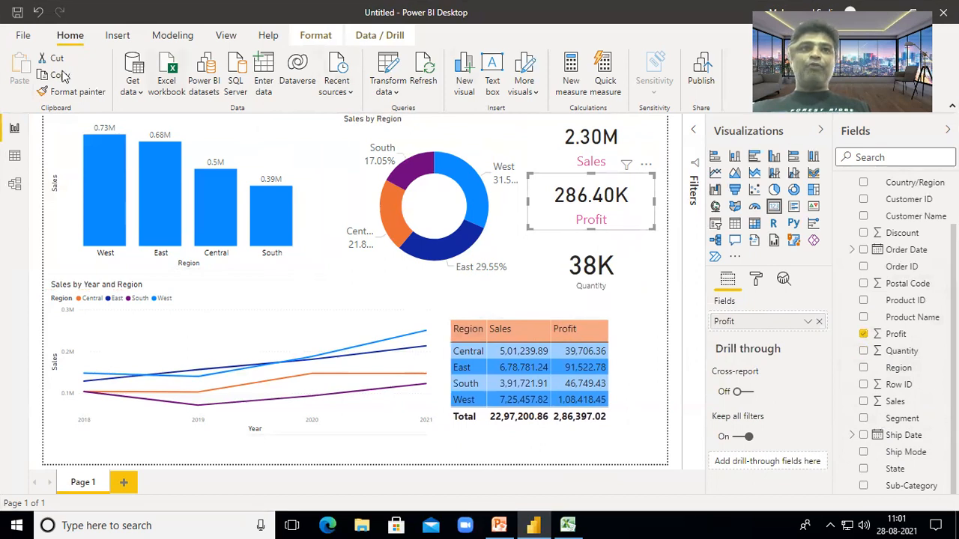
click(72, 92)
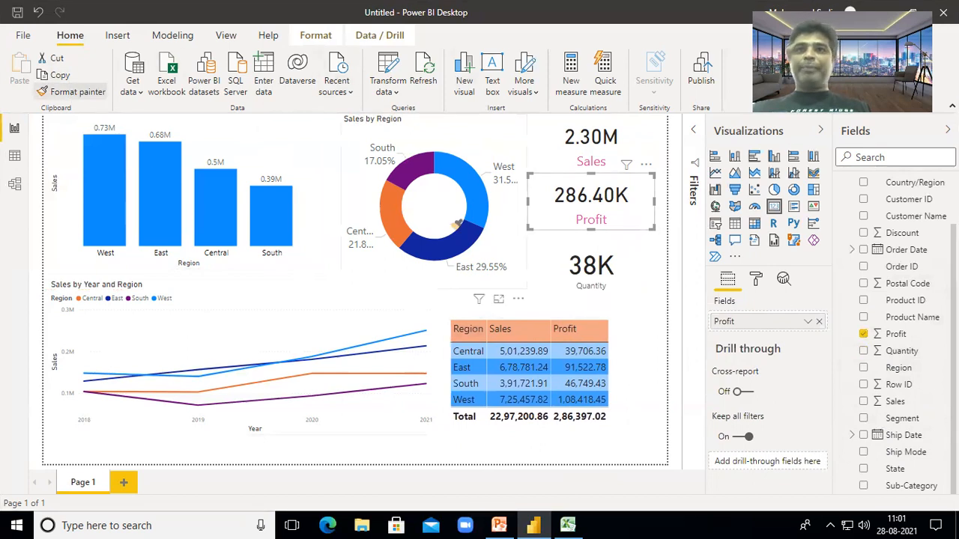
click(597, 274)
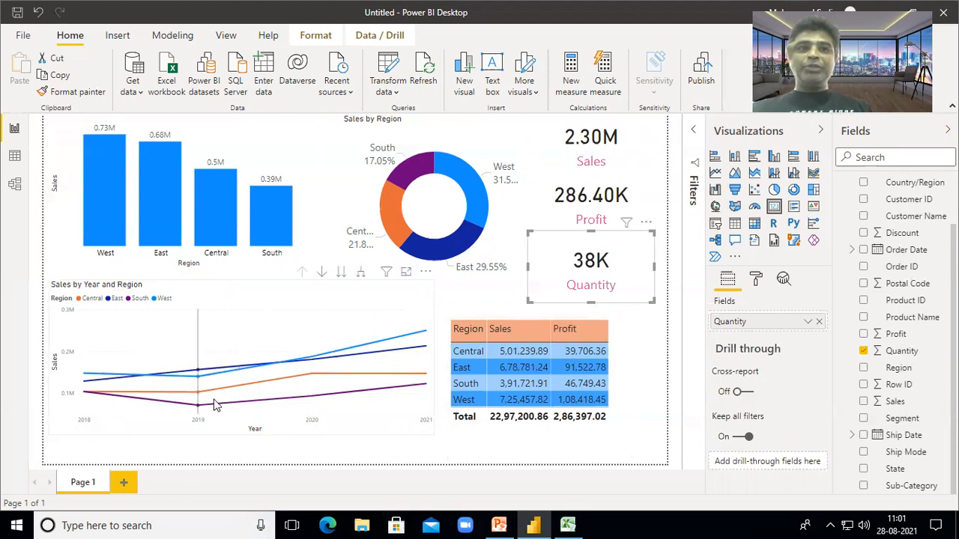
mouse_move(199, 383)
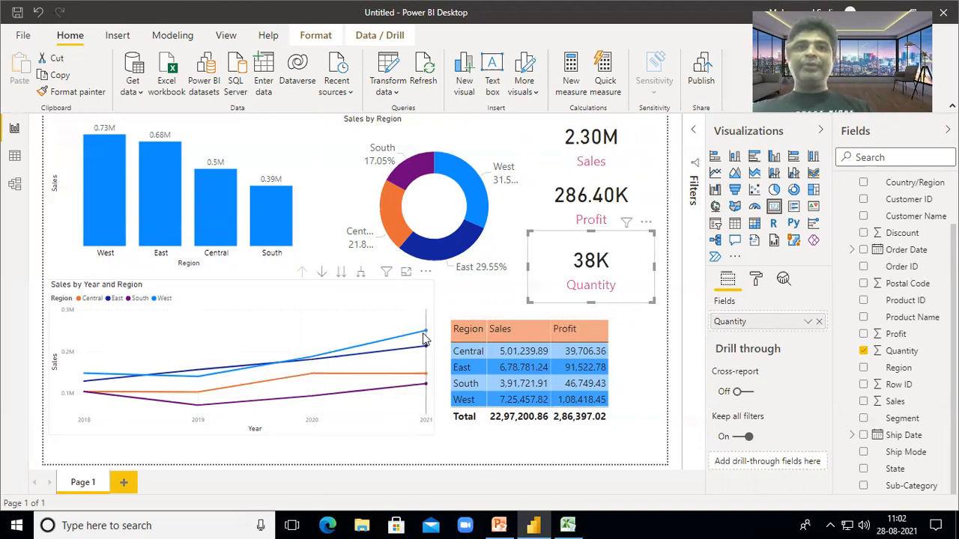
mouse_move(424, 338)
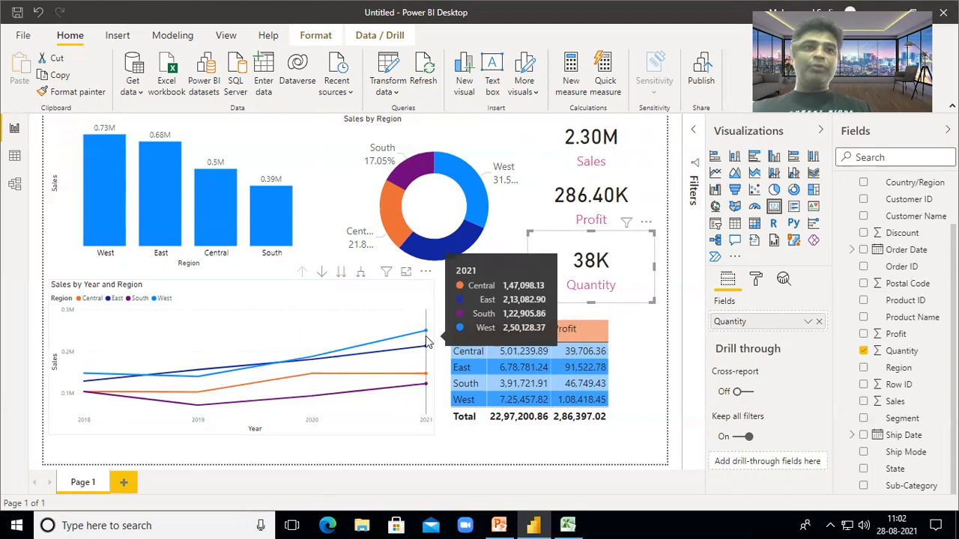
mouse_move(426, 382)
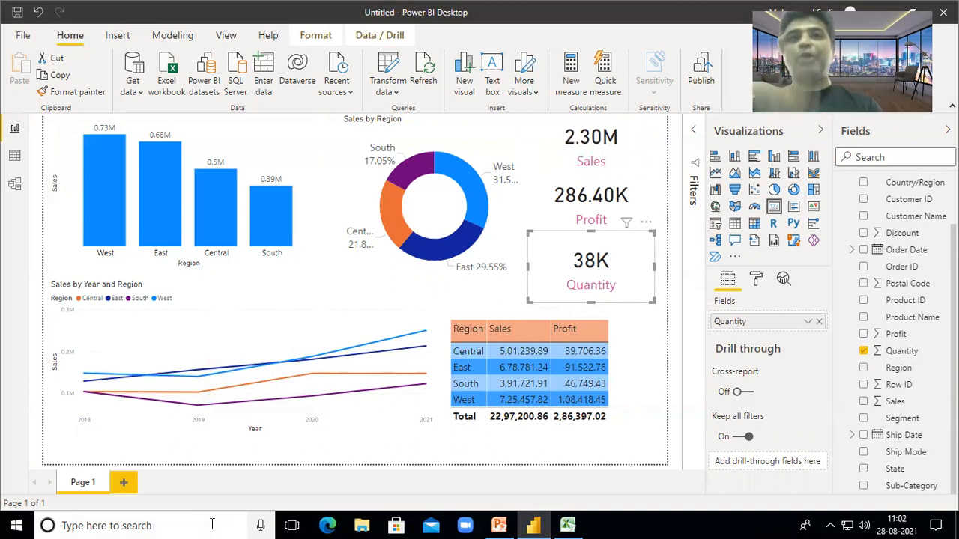
- Cross-filter the page to West, Central, all regions, East, South, and finally West
click(102, 180)
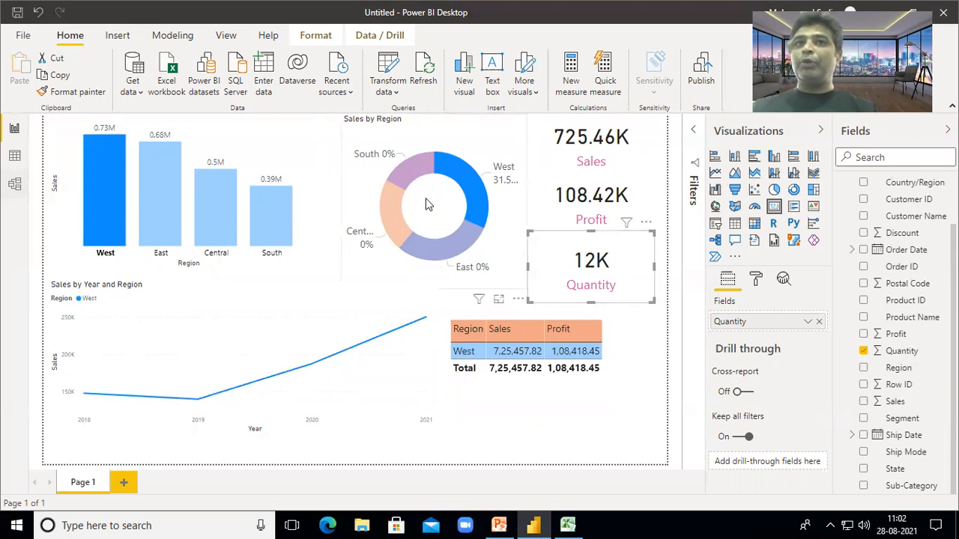
mouse_move(483, 193)
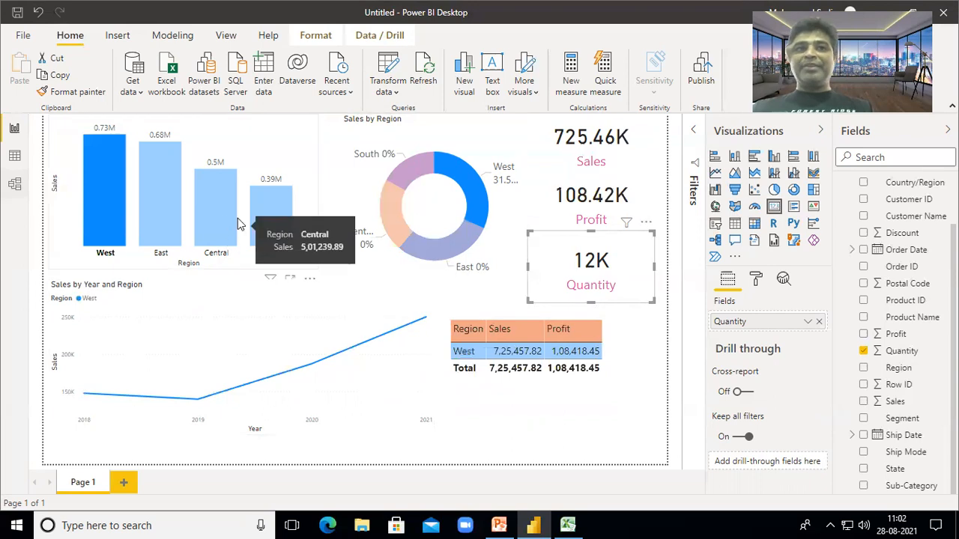
click(213, 210)
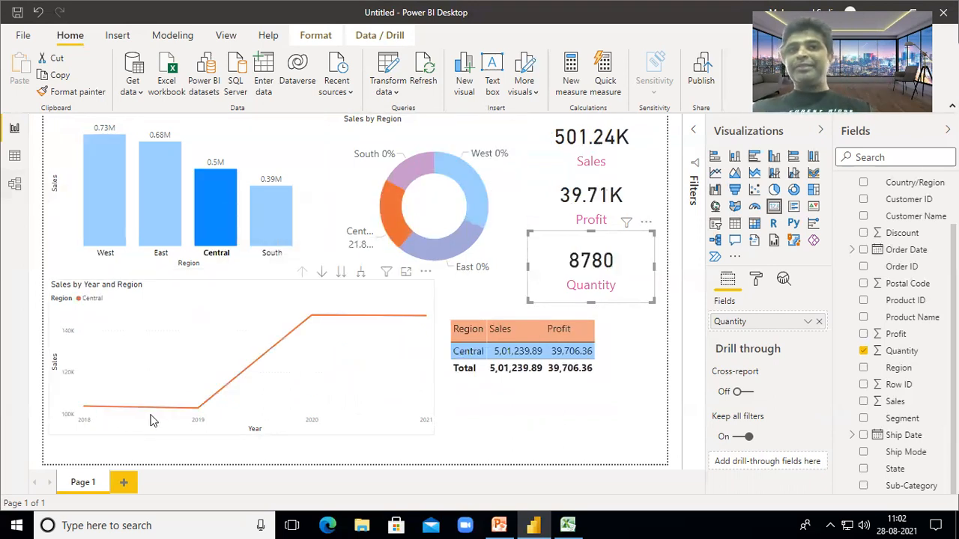
mouse_move(298, 333)
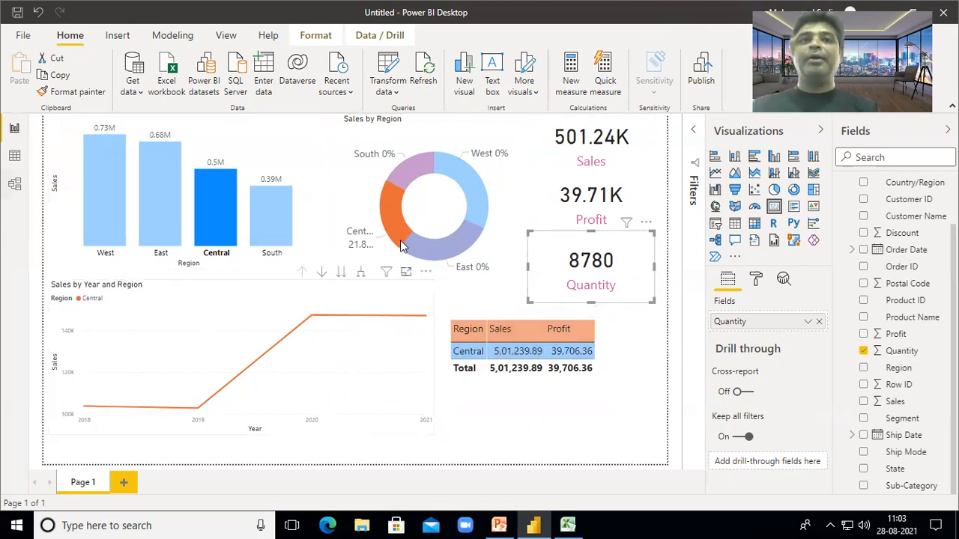
click(290, 147)
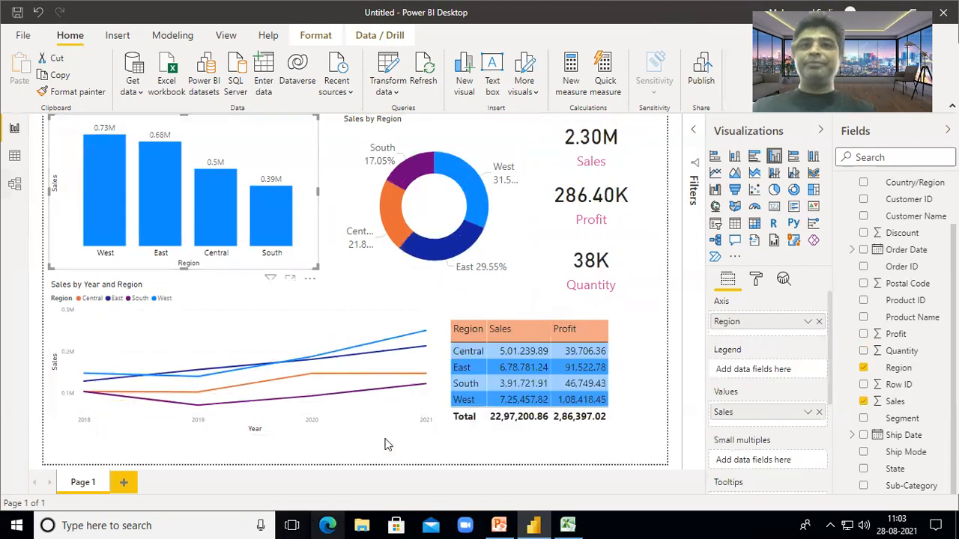
click(514, 371)
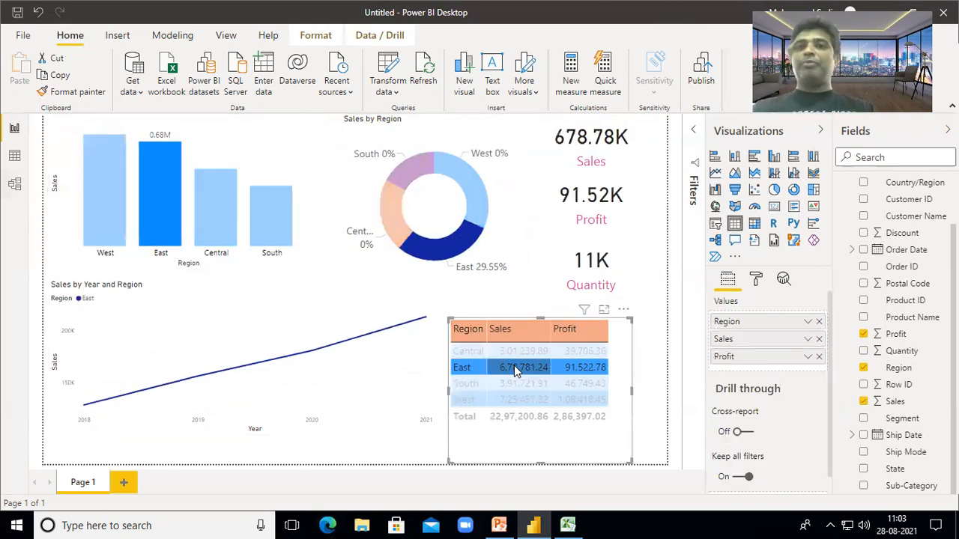
click(419, 177)
click(464, 197)
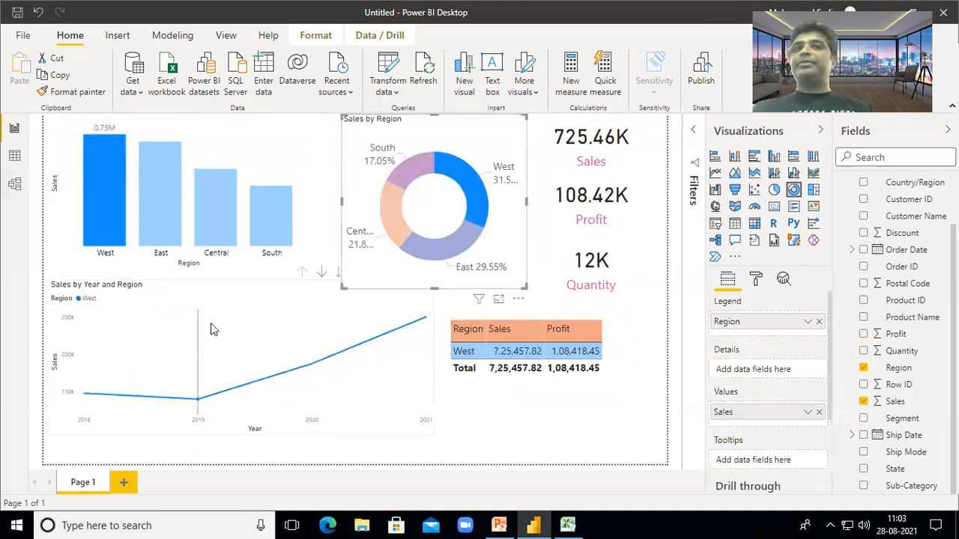